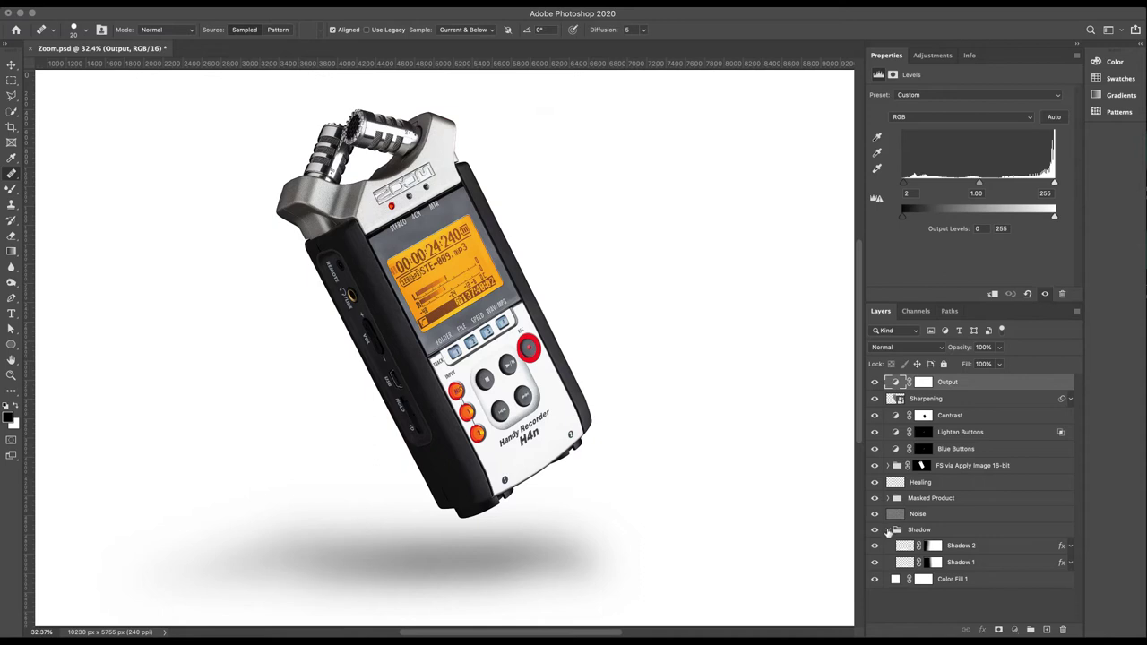
# Collapse the Shadow layer group in the Layers panel.
pyautogui.click(887, 529)
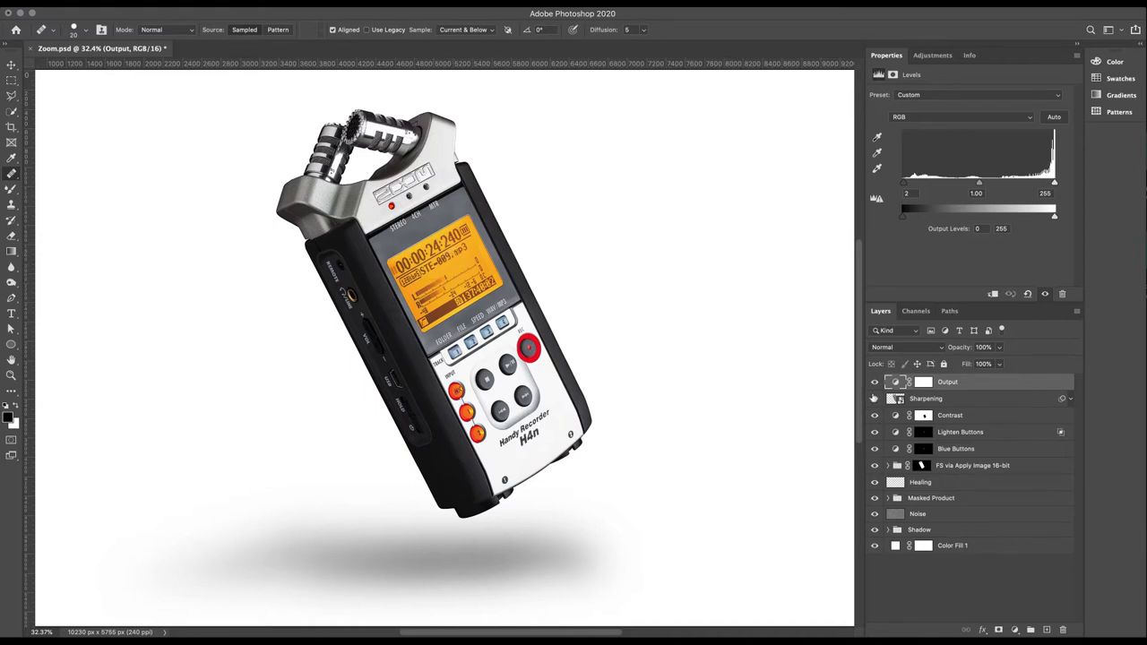
# Hide all layers, then show Color Fill 1 and the Shadow group and expand it.
pyautogui.moveTo(874, 383); pyautogui.dragTo(879, 578)
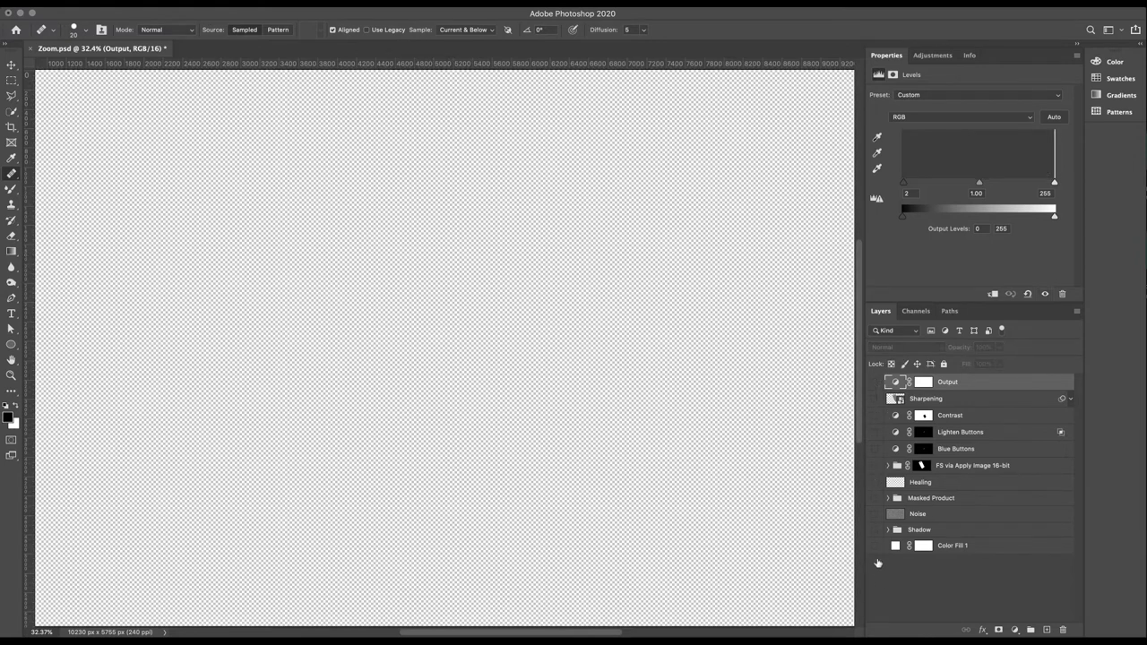
pyautogui.click(874, 546)
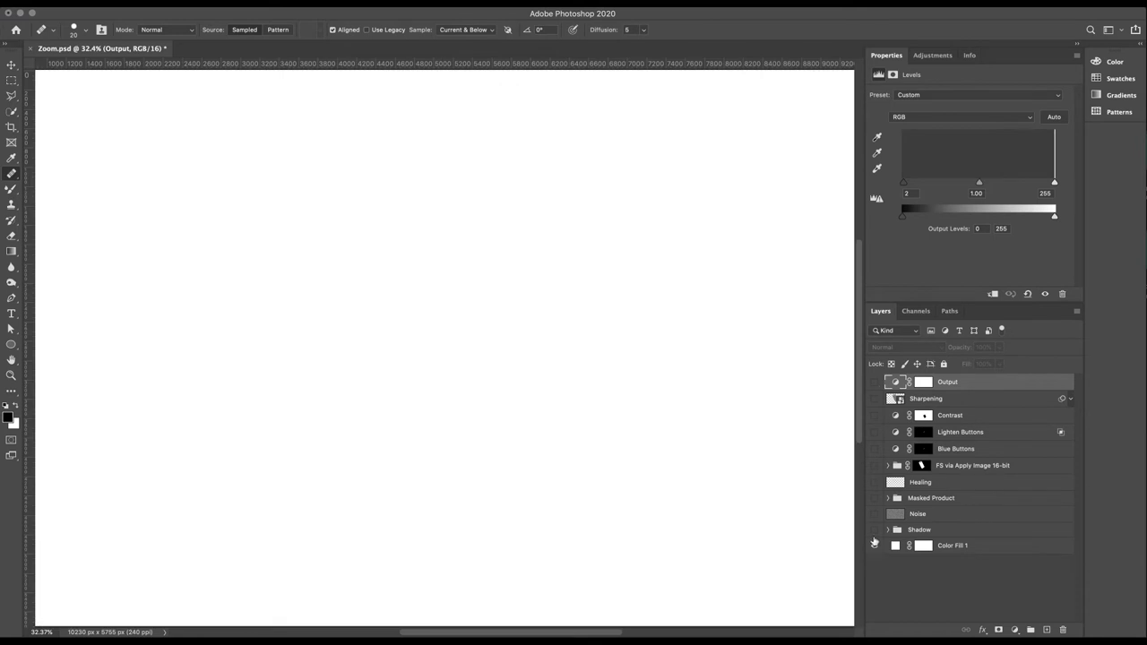
pyautogui.click(875, 530)
pyautogui.click(887, 529)
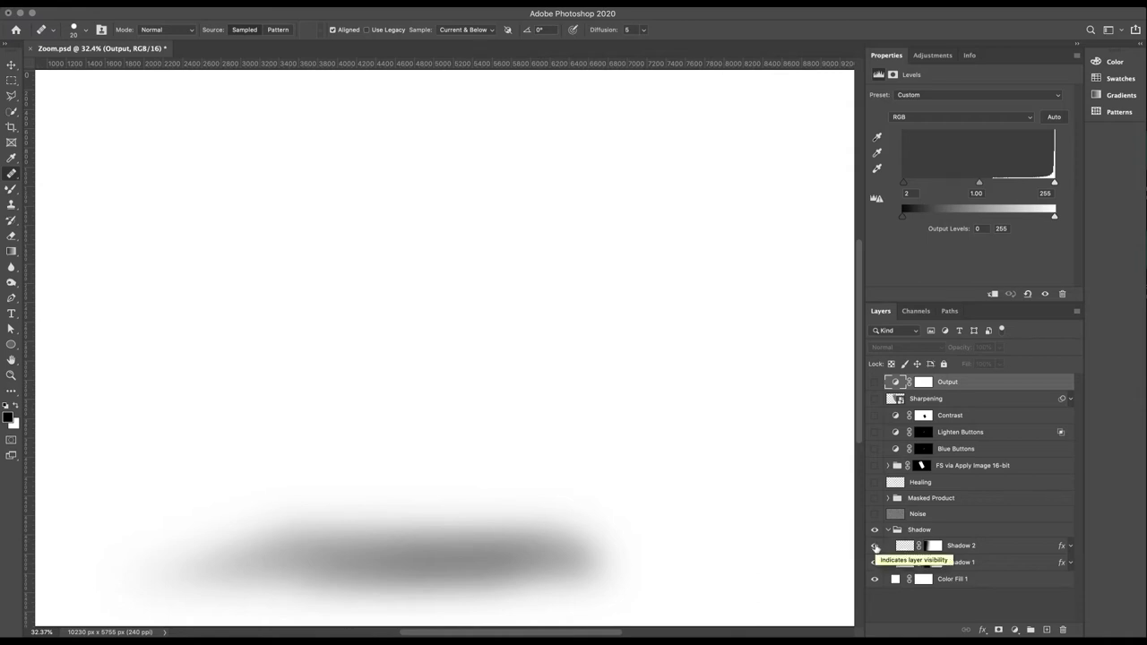
# Compare Shadow 2 and Shadow 1 on and off, leaving both hidden over the white fill.
pyautogui.moveTo(875, 547); pyautogui.dragTo(874, 563)
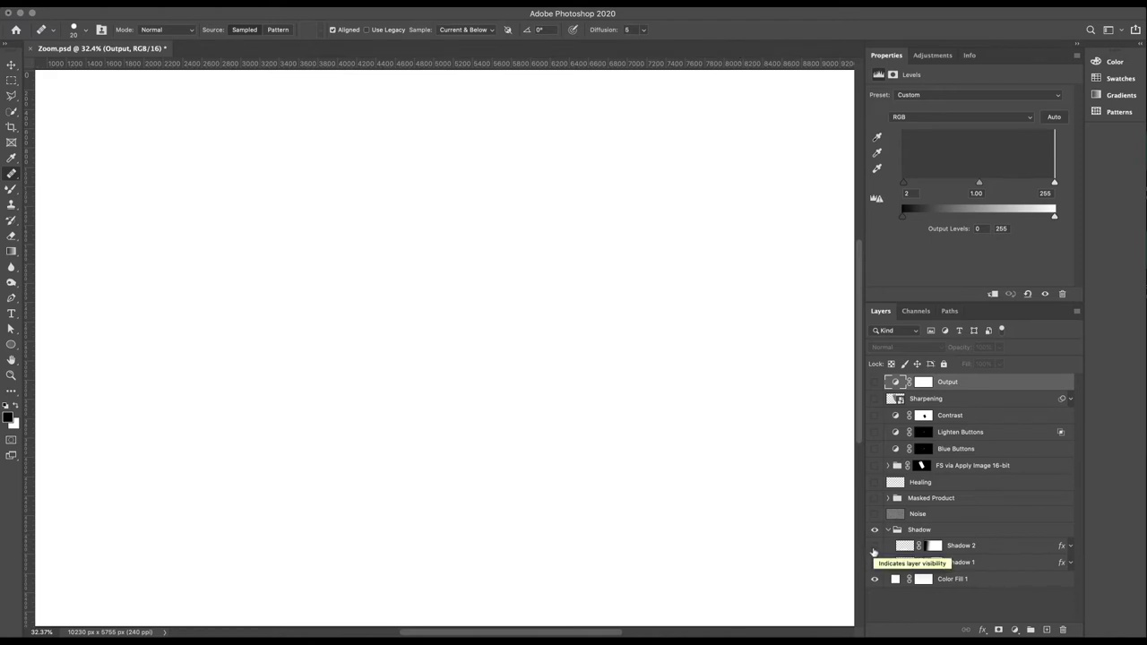
pyautogui.click(875, 545)
pyautogui.click(875, 562)
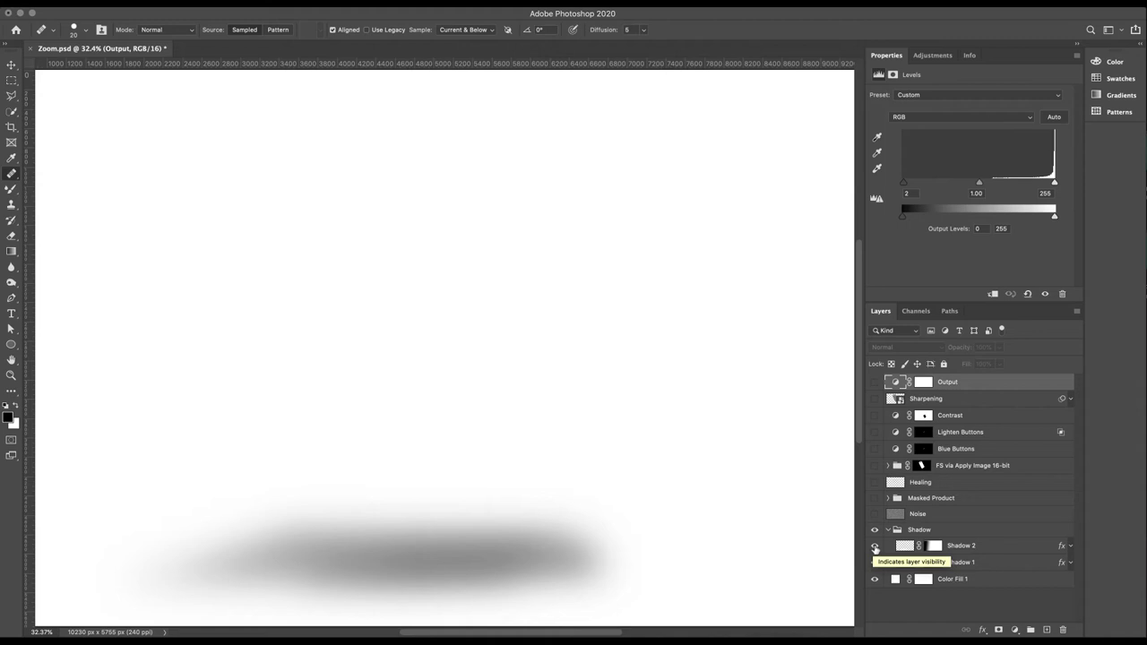
pyautogui.click(874, 545)
pyautogui.click(874, 562)
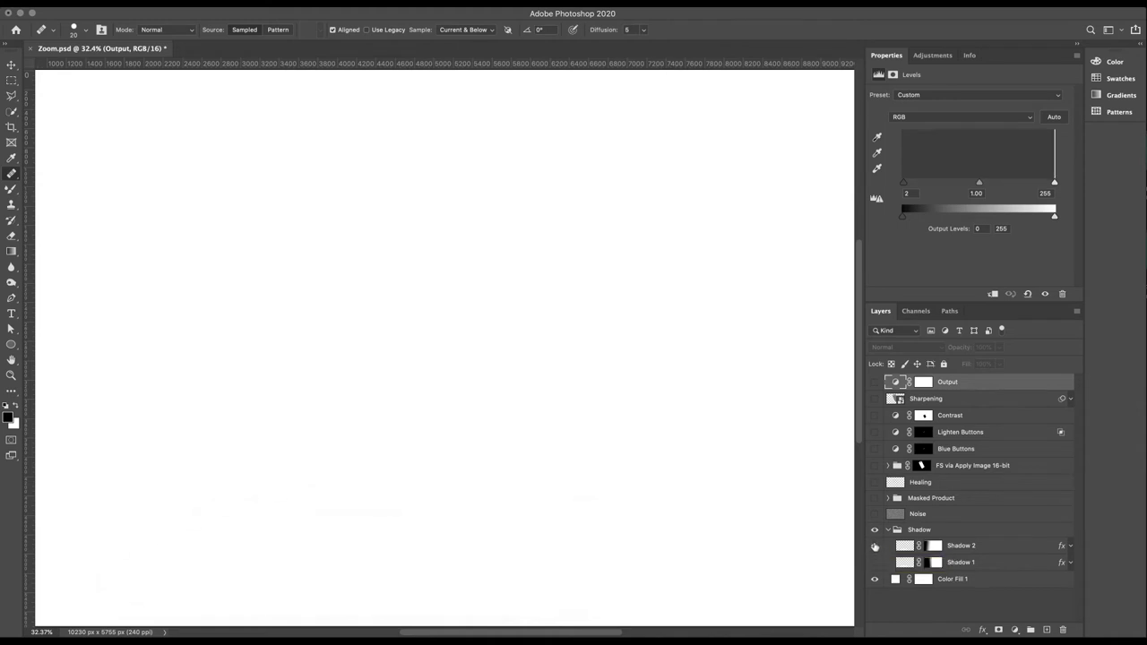
pyautogui.click(874, 546)
pyautogui.click(874, 562)
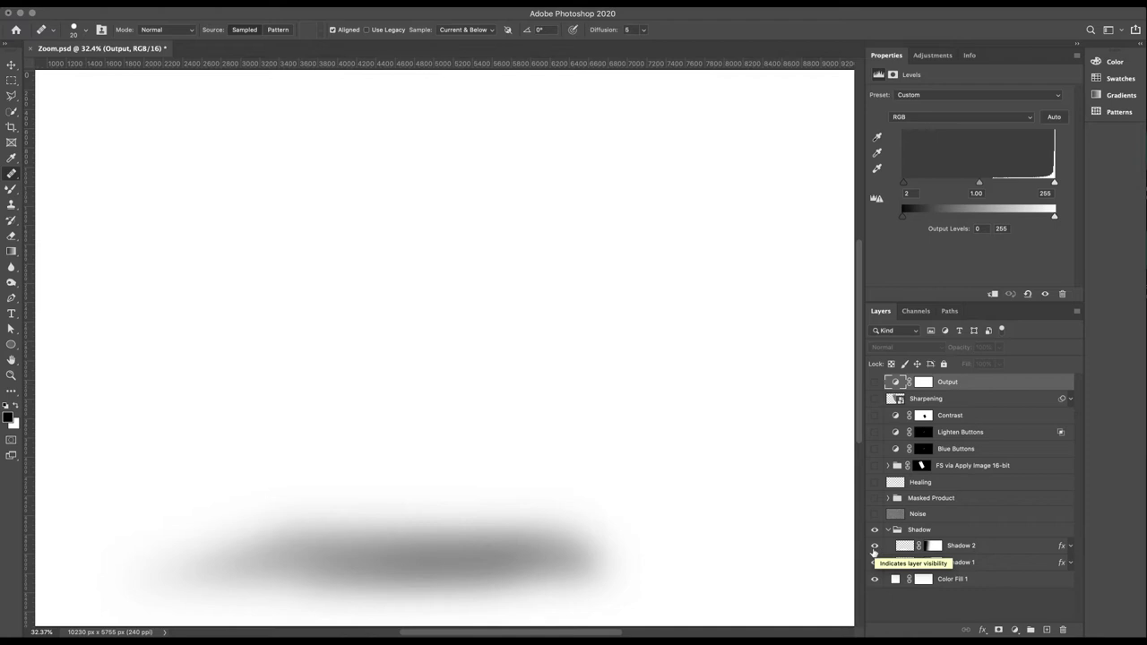
pyautogui.moveTo(874, 548); pyautogui.dragTo(874, 563)
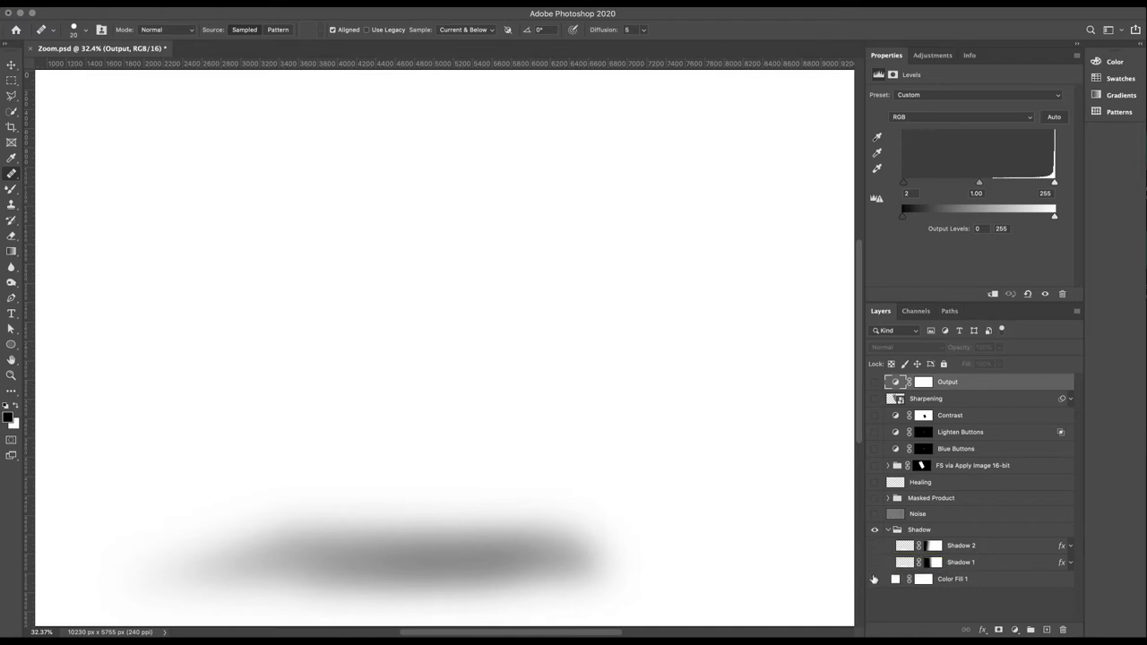
pyautogui.click(875, 578)
pyautogui.click(875, 579)
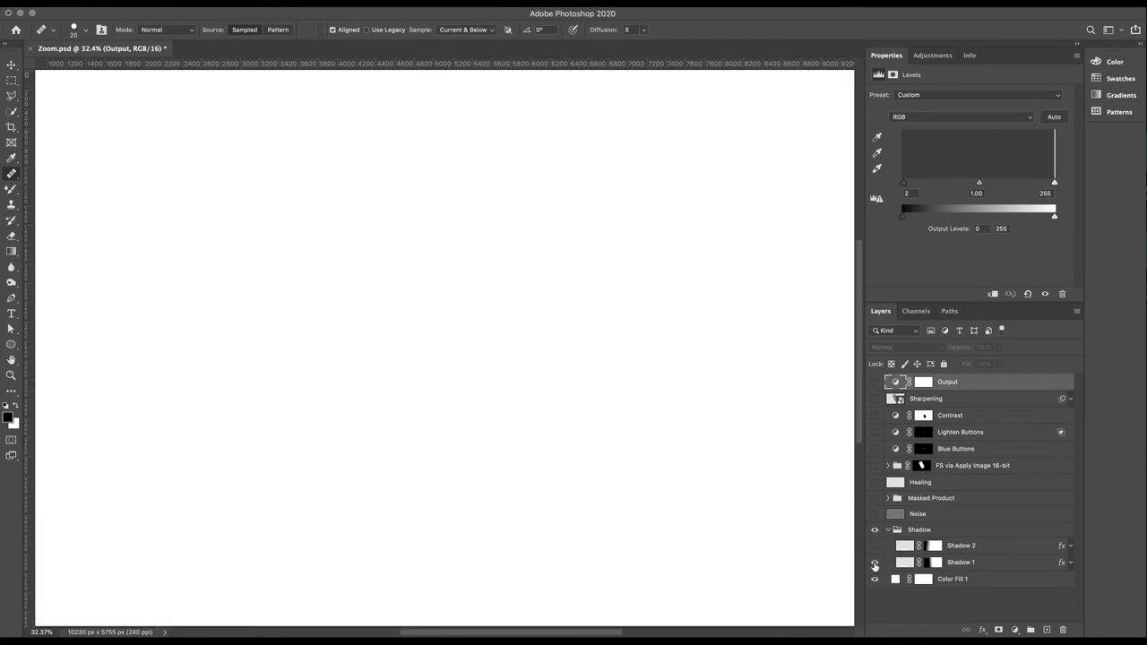
# Show Shadow 1, load its shape as a selection, and reveal the Masked Product recorder.
pyautogui.click(874, 562)
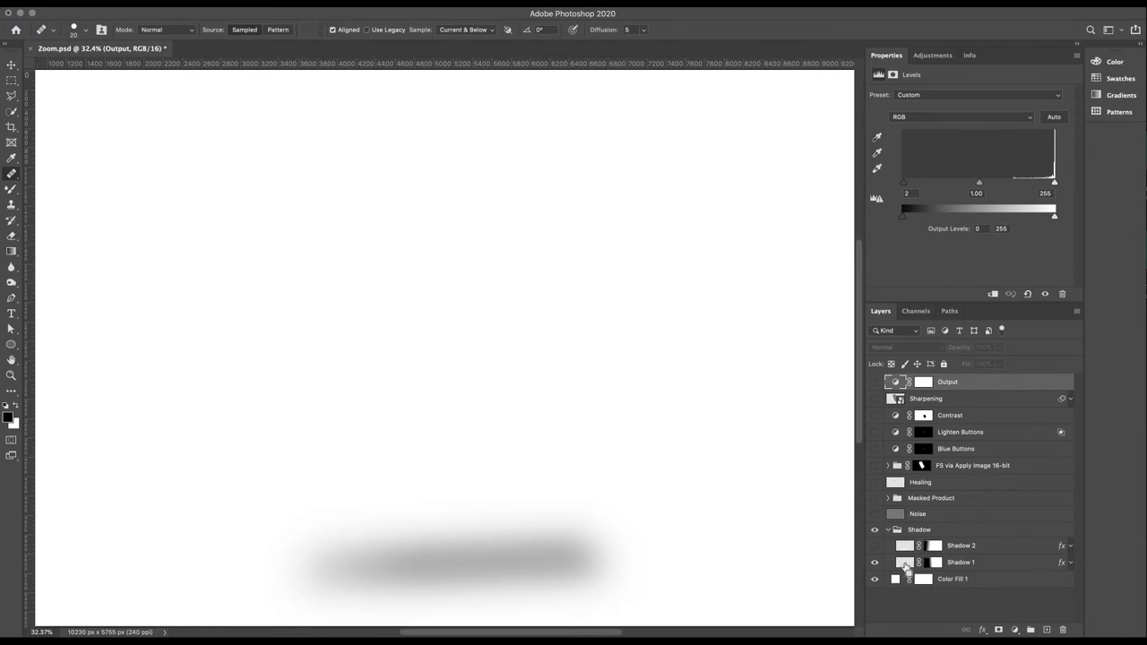
pyautogui.keyDown('ctrl'); pyautogui.click(903, 563); pyautogui.keyUp('ctrl')
pyautogui.click(875, 499)
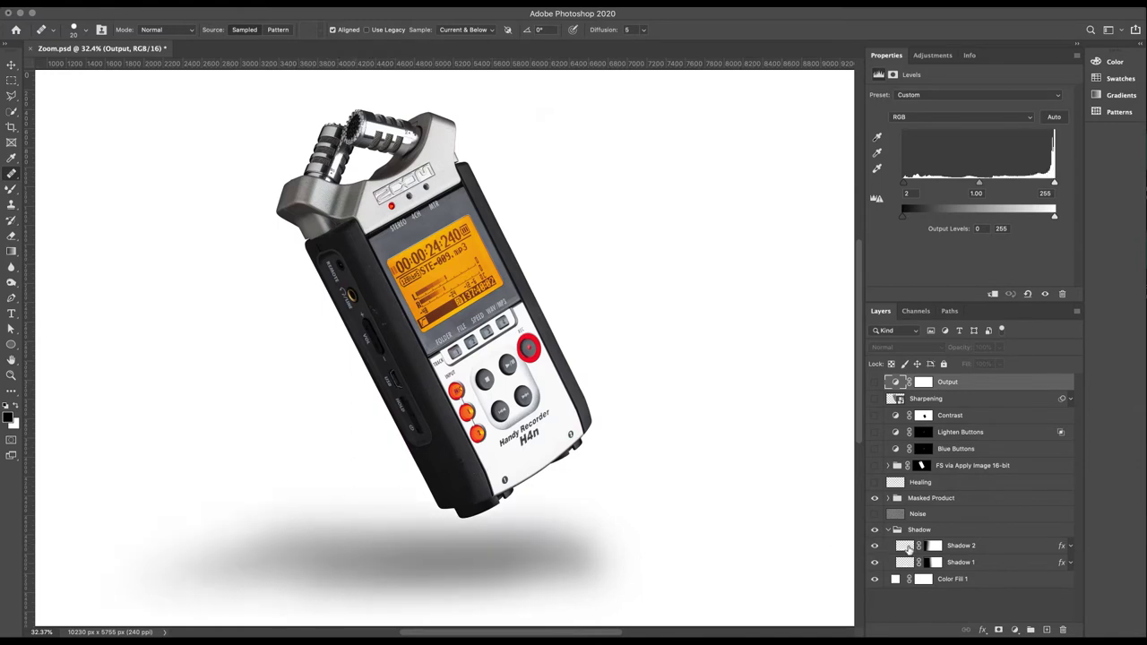
# Load the Shadow 2 ellipse as a selection, deselect it, and collapse the Shadow group.
pyautogui.keyDown('ctrl'); pyautogui.click(905, 547); pyautogui.keyUp('ctrl')
pyautogui.hotkey('ctrl', 'd')
pyautogui.click(888, 529)
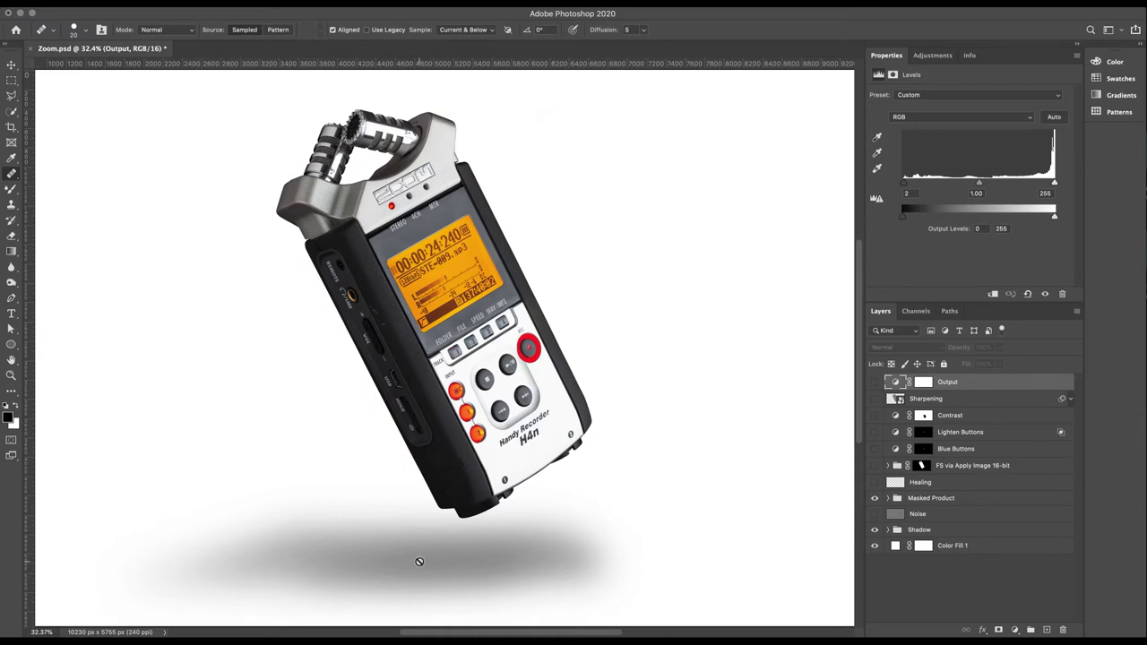
# Select the Noise layer and make its 5% Overlay grain visible over the zoomed-in shadow.
pyautogui.click(900, 515)
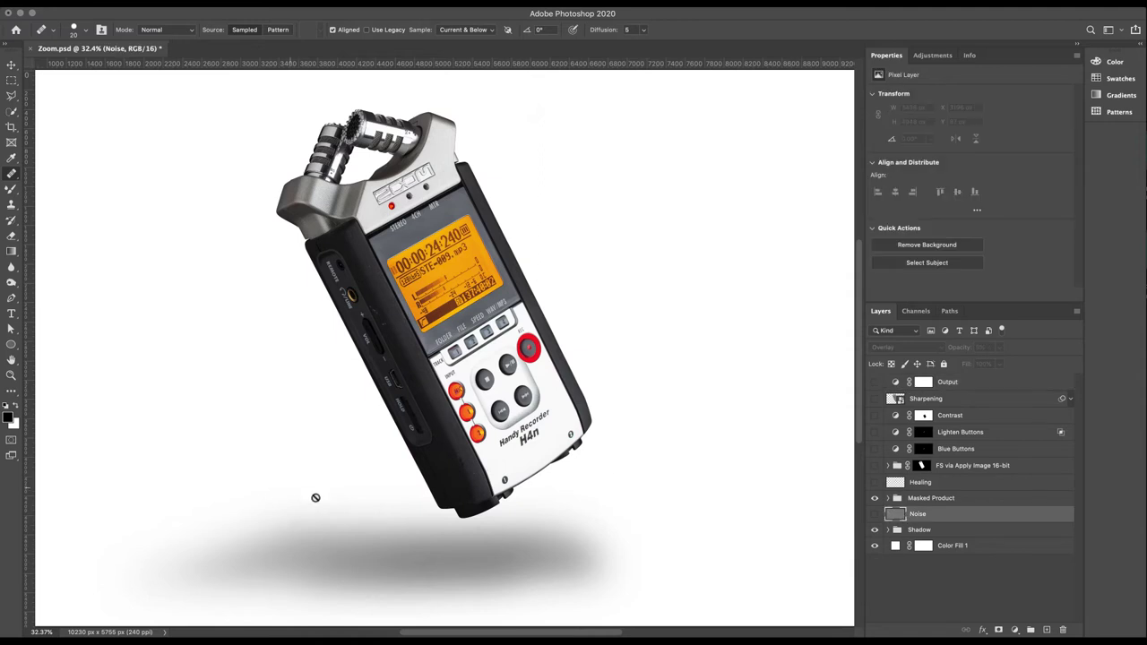
pyautogui.scroll(10, 433, 553)
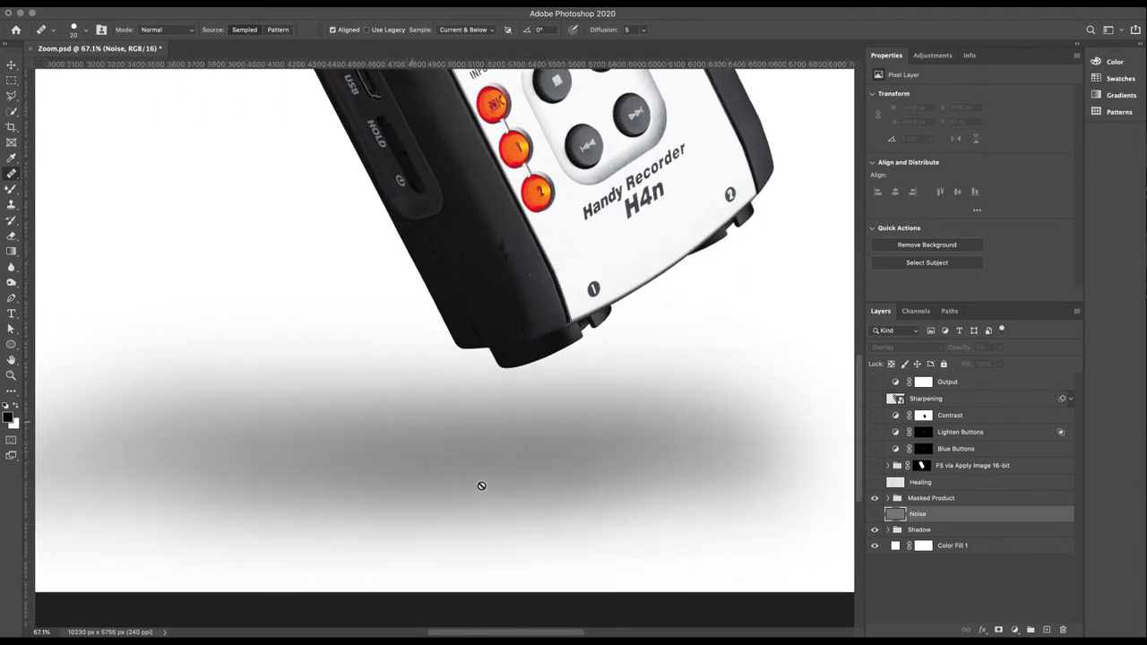
pyautogui.scroll(-3, 481, 485)
pyautogui.scroll(2, 510, 451)
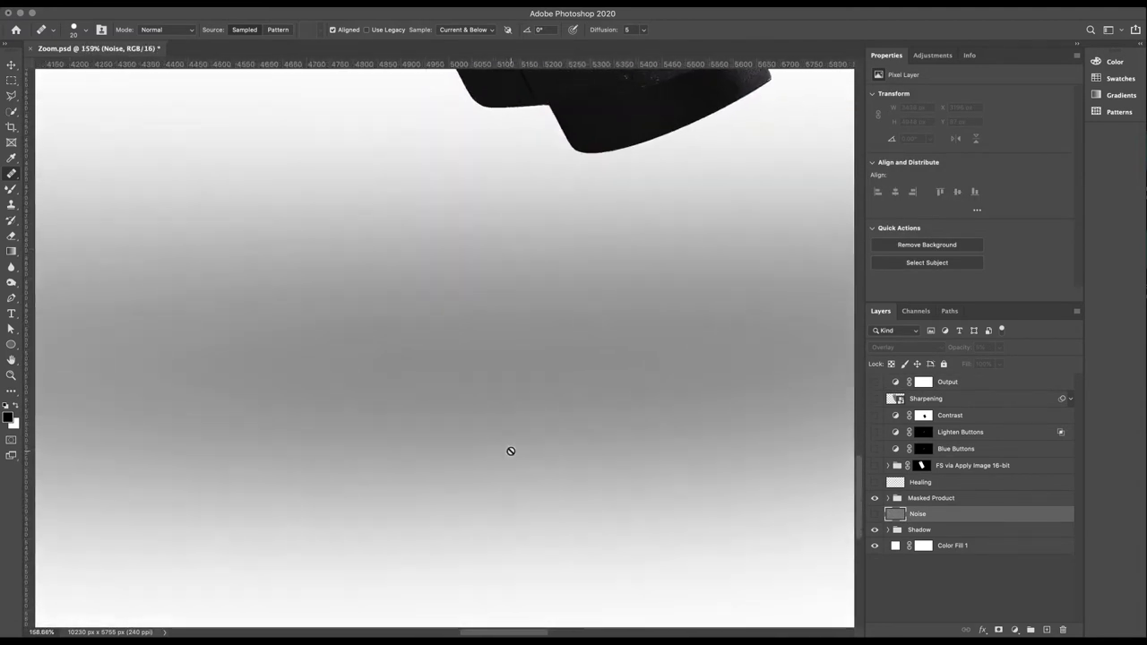
pyautogui.scroll(3, 510, 451)
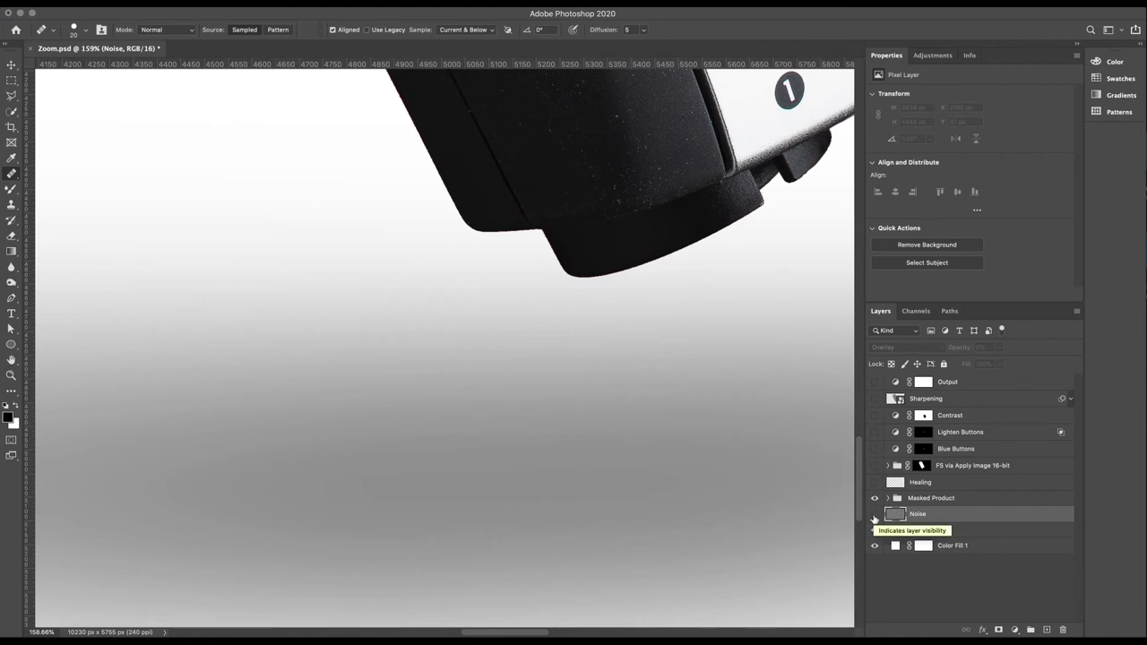
pyautogui.click(873, 515)
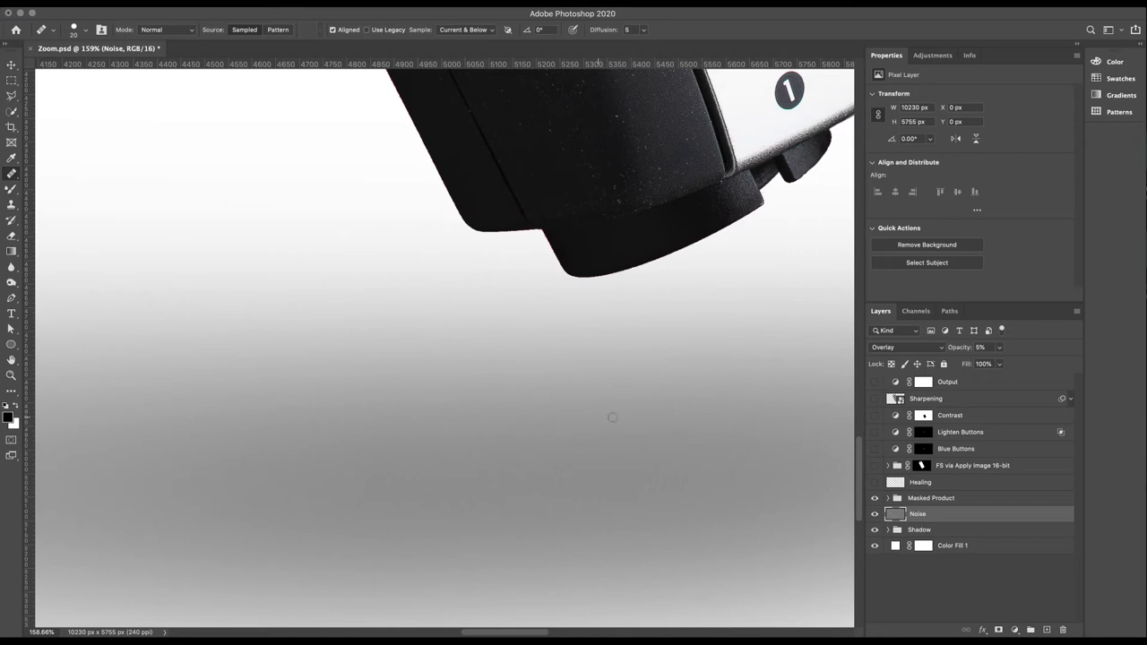
pyautogui.scroll(-5, 652, 475)
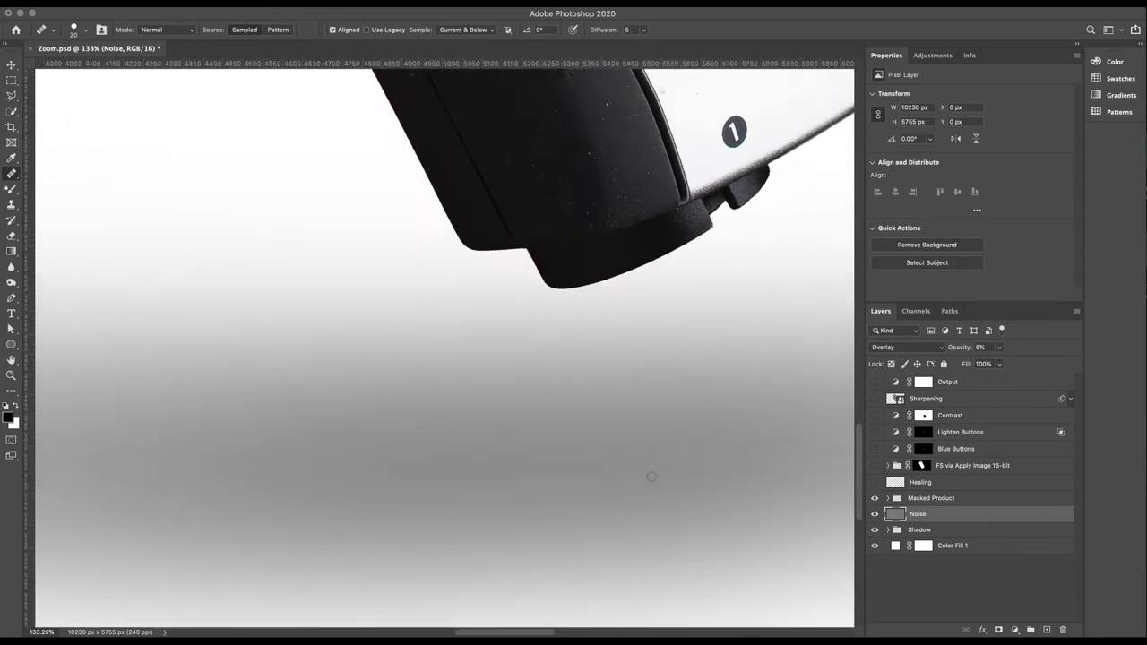
pyautogui.scroll(-4, 650, 477)
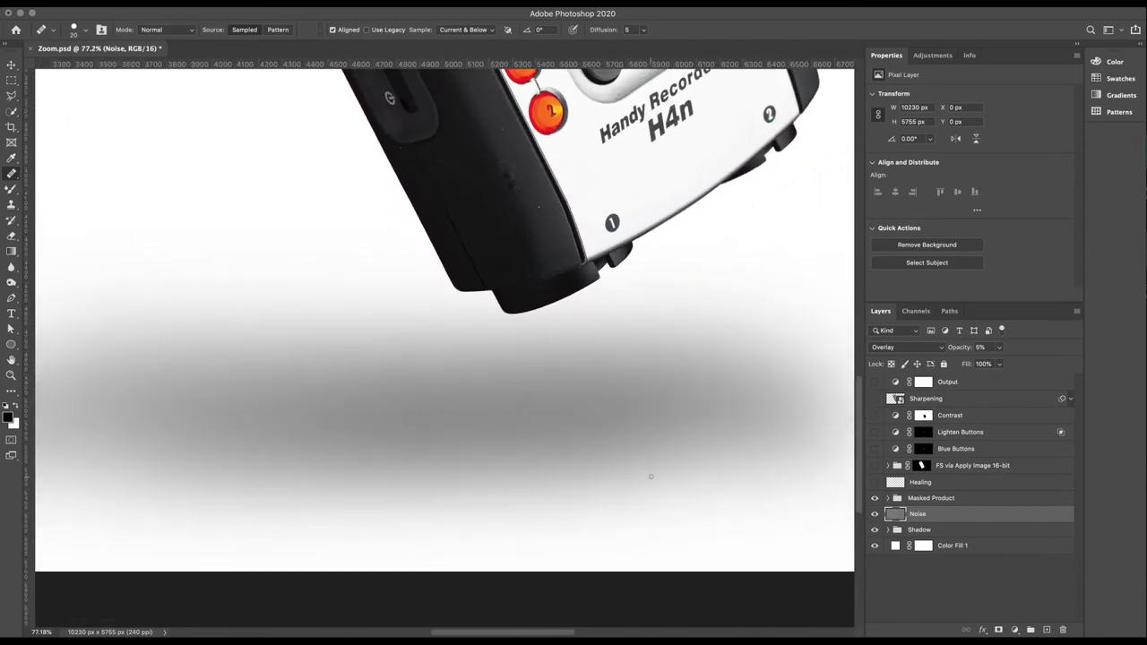
pyautogui.scroll(-2, 651, 477)
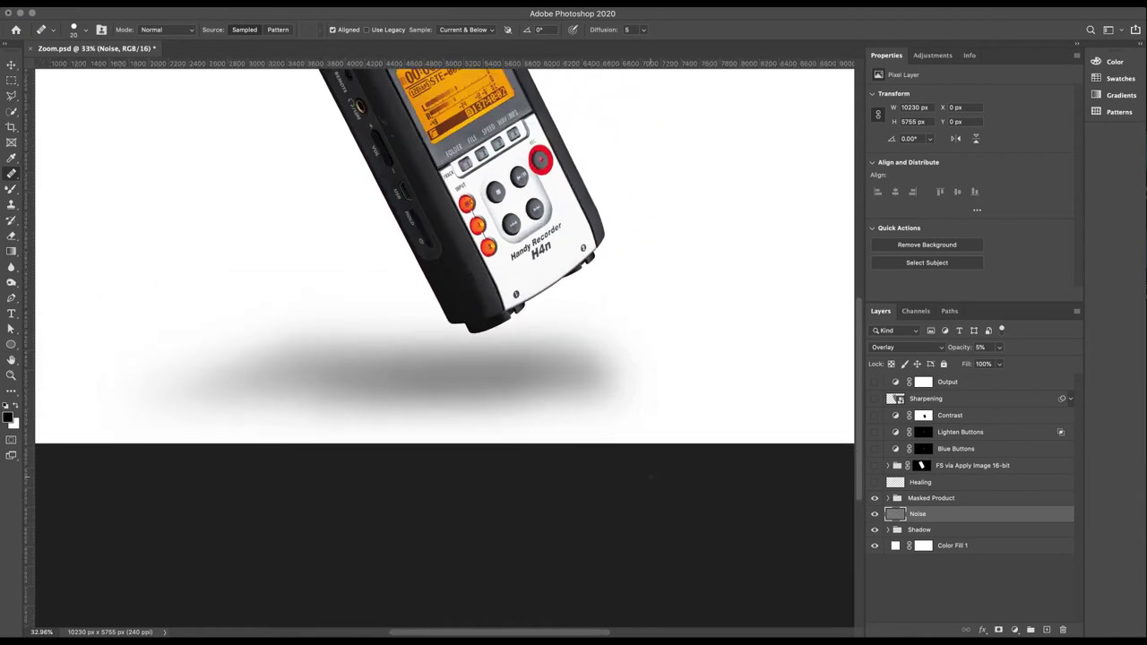
pyautogui.scroll(4, 597, 368)
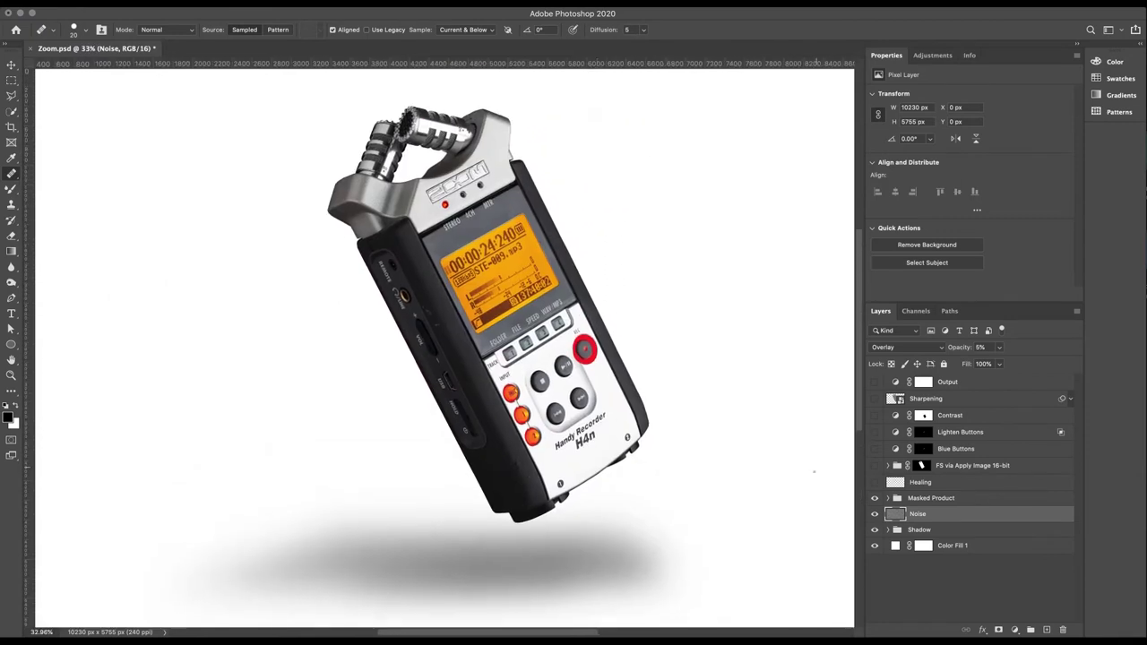
# Show only Zoom Recorder-9.tif inside Masked Product, turning its mask off and back on.
pyautogui.click(886, 498)
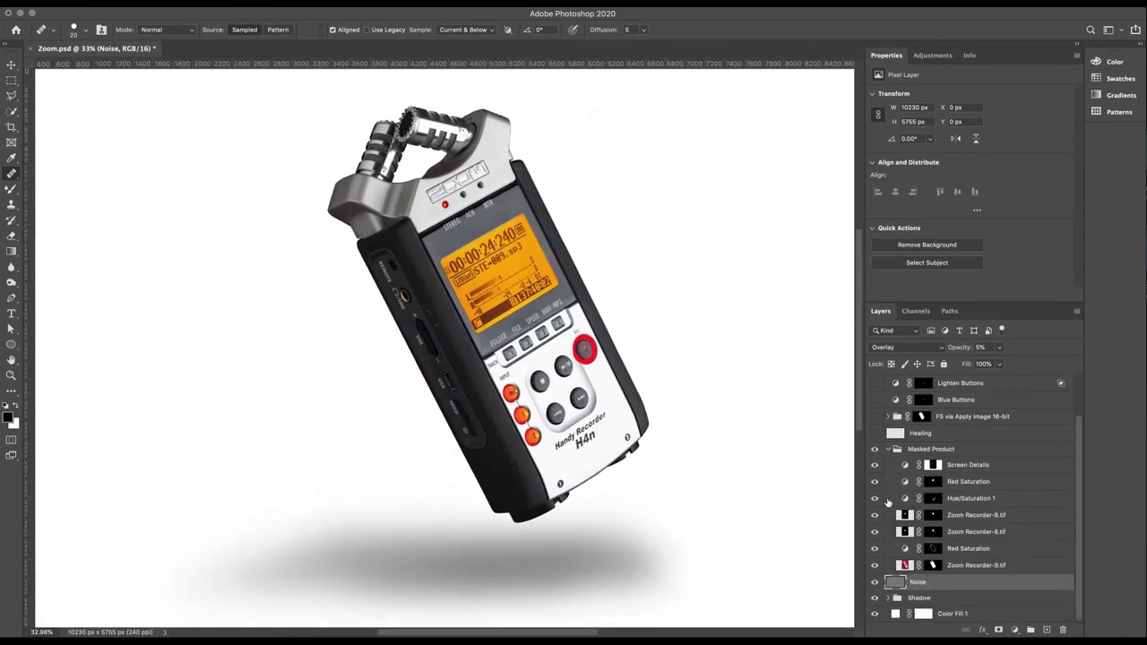
pyautogui.moveTo(875, 465); pyautogui.dragTo(874, 578)
pyautogui.click(874, 566)
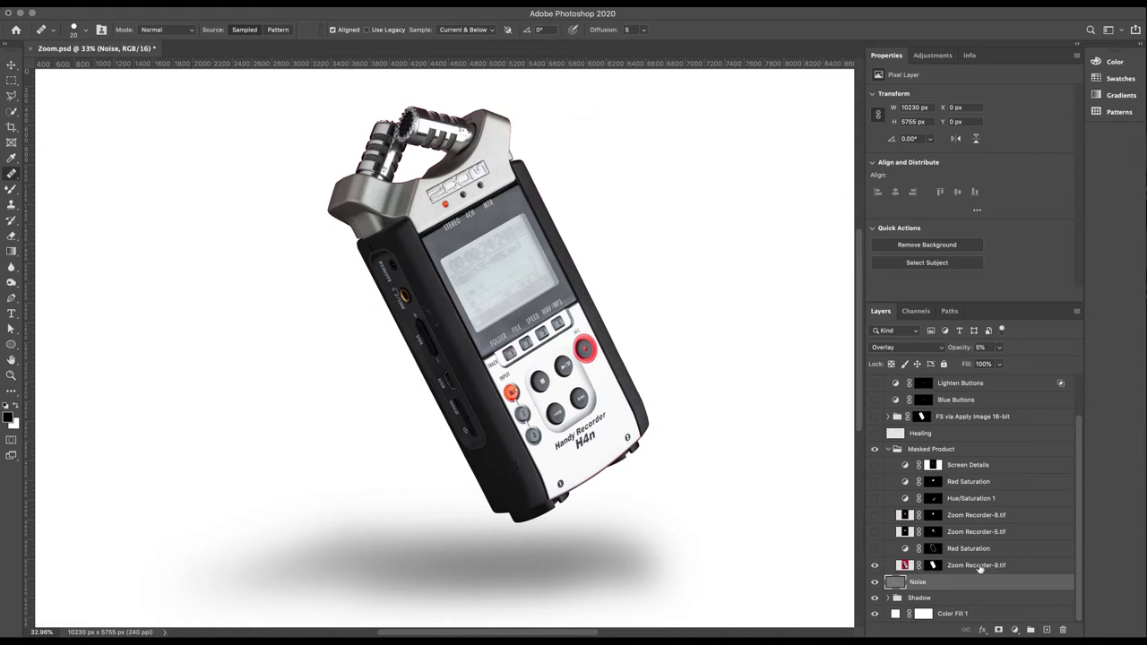
pyautogui.keyDown('shift'); pyautogui.click(934, 565); pyautogui.keyUp('shift')
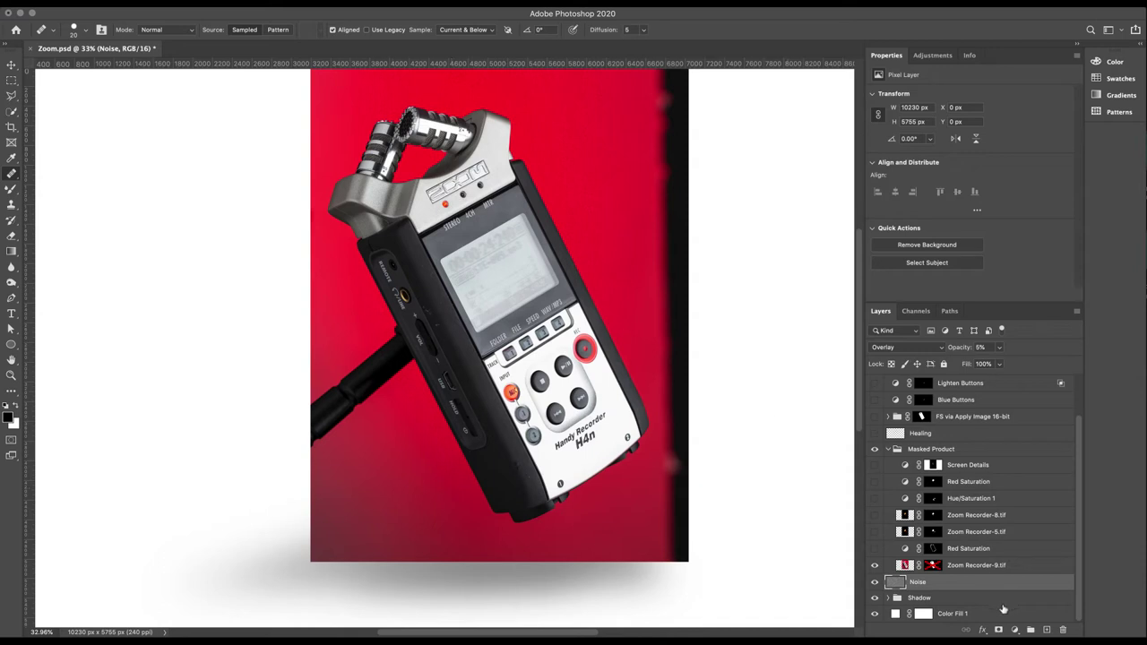
pyautogui.keyDown('shift'); pyautogui.click(933, 565); pyautogui.keyUp('shift')
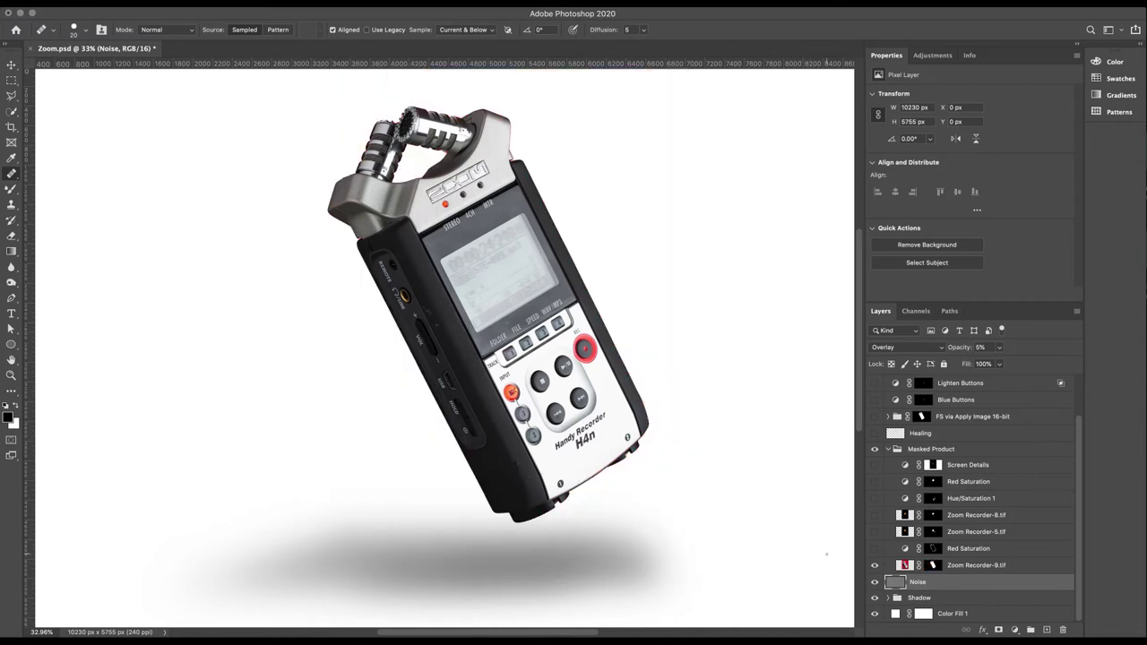
# Inspect the recorder's edges, toggling Zoom Recorder-9.tif off and back on.
pyautogui.scroll(6, 632, 456)
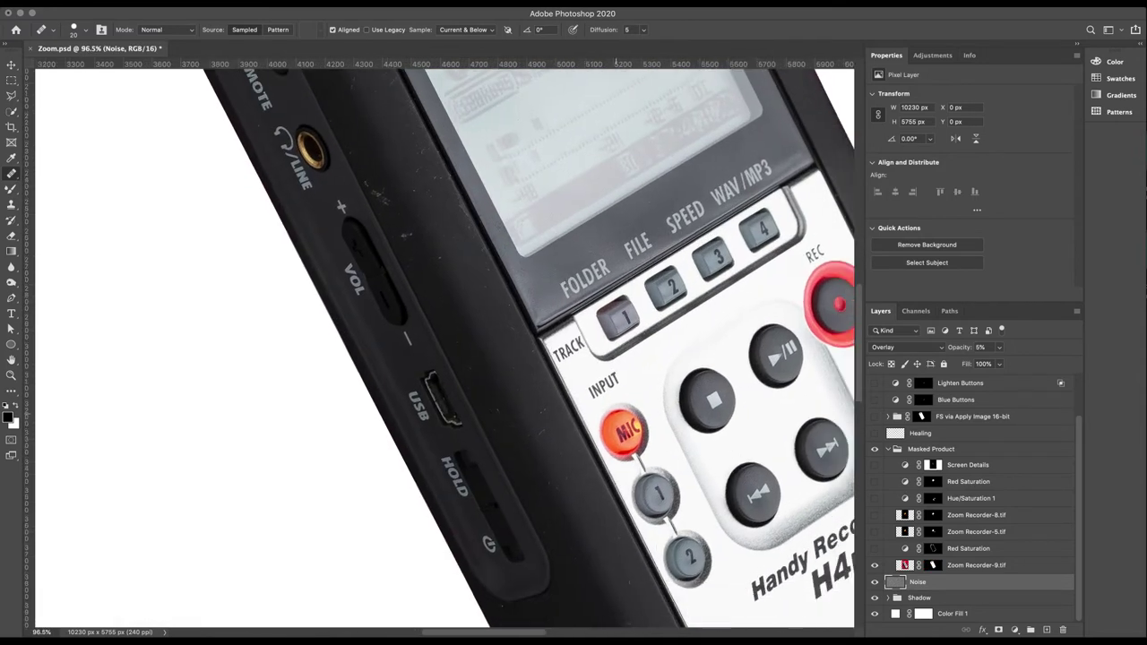
pyautogui.scroll(5, 638, 443)
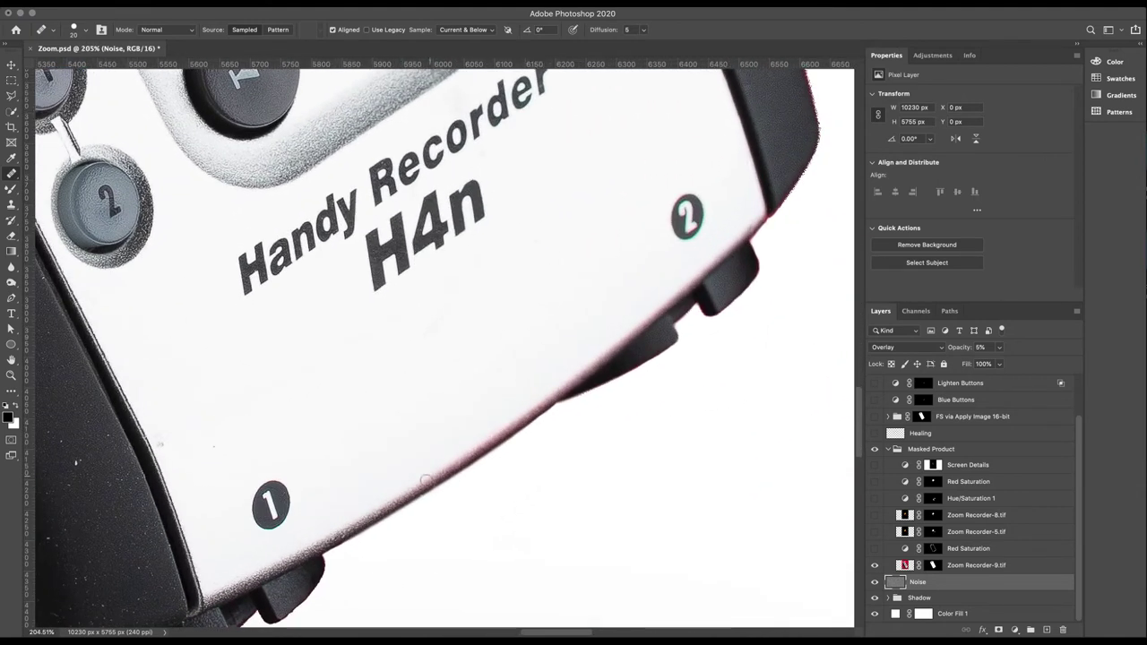
pyautogui.scroll(4, 626, 325)
pyautogui.hscroll(3, 625, 325)
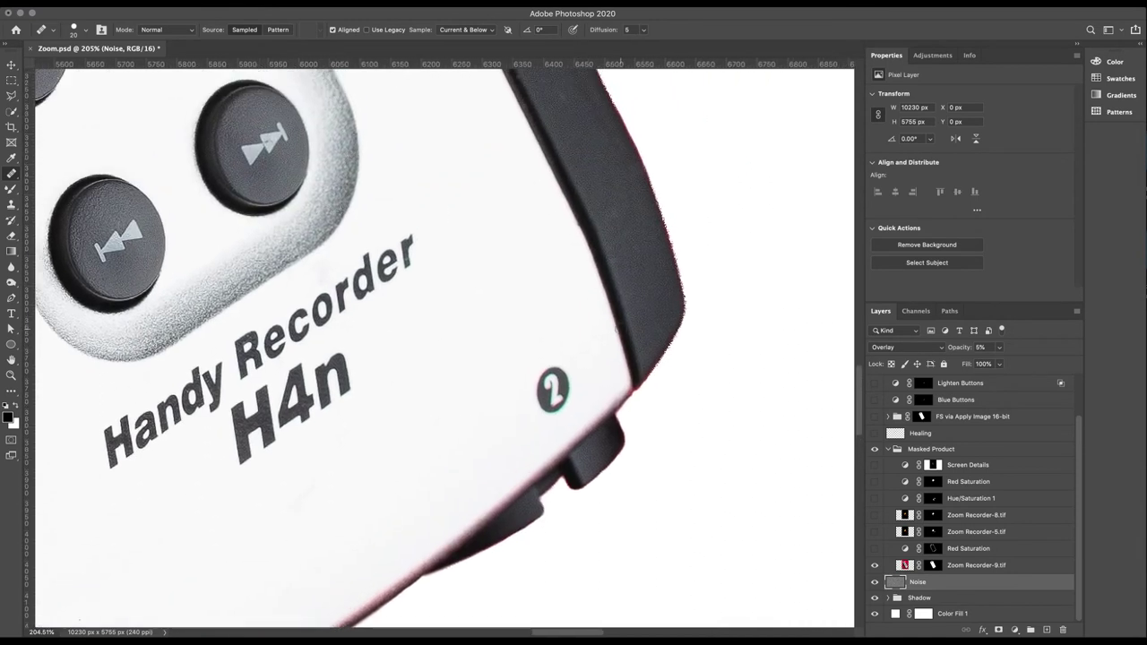
pyautogui.scroll(-3, 674, 225)
pyautogui.scroll(2, 627, 206)
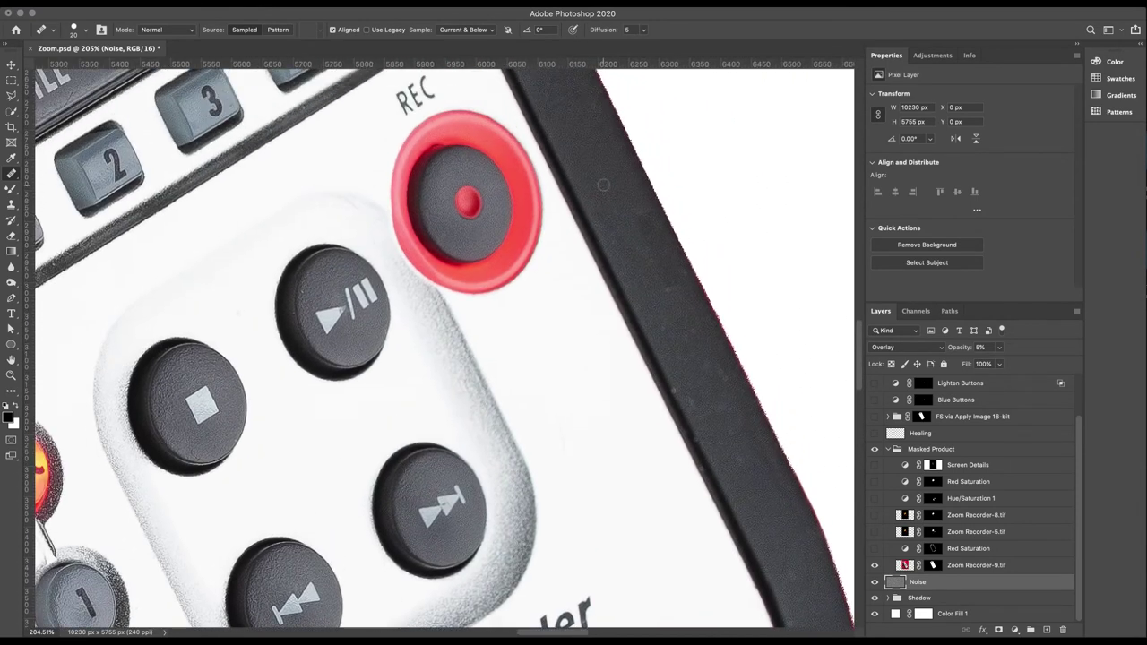
pyautogui.scroll(-2, 603, 184)
pyautogui.scroll(-5, 603, 184)
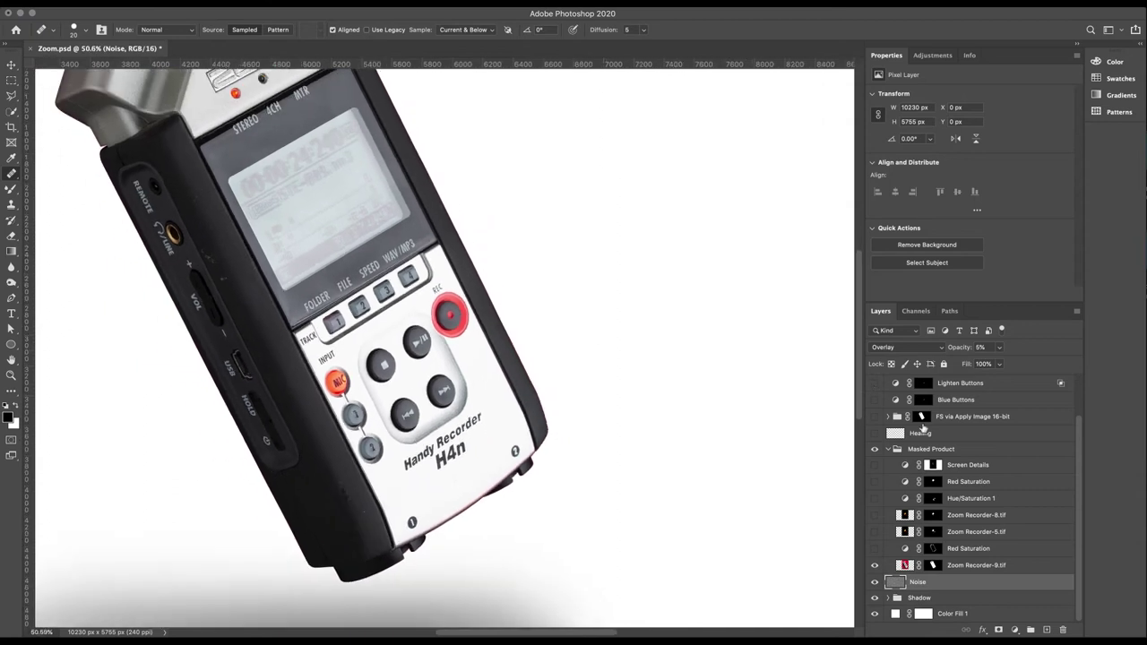
pyautogui.click(874, 565)
pyautogui.click(874, 565)
# Turn on Red Saturation and view its Hue/Saturation settings for the Reds range.
pyautogui.click(875, 548)
pyautogui.click(905, 548)
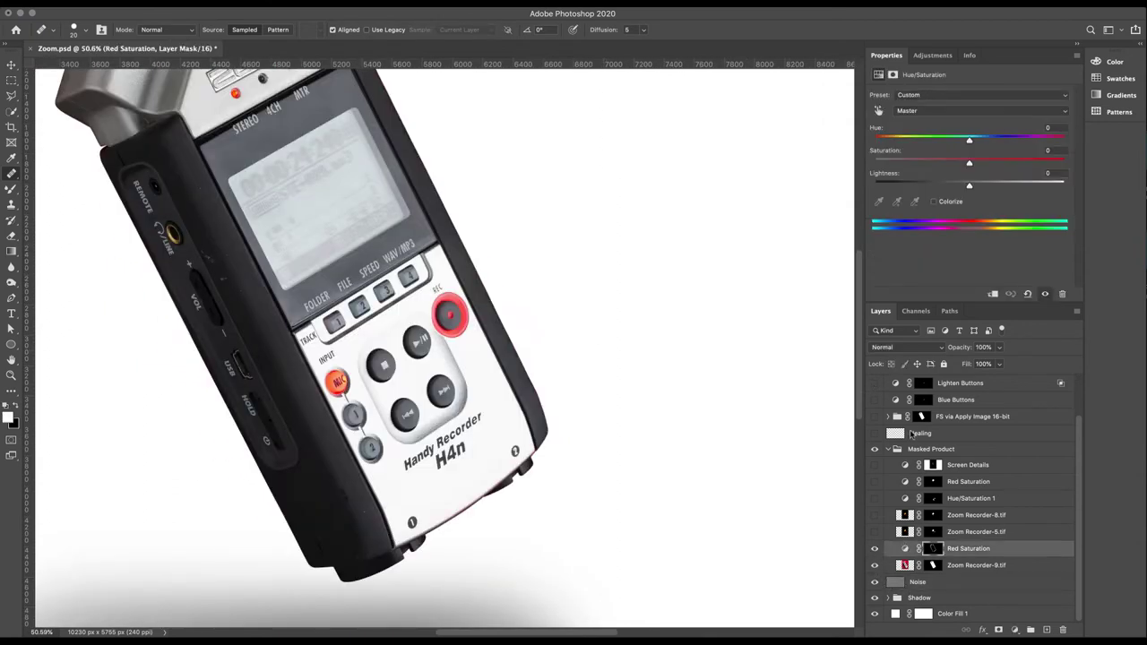
pyautogui.click(941, 110)
pyautogui.click(930, 119)
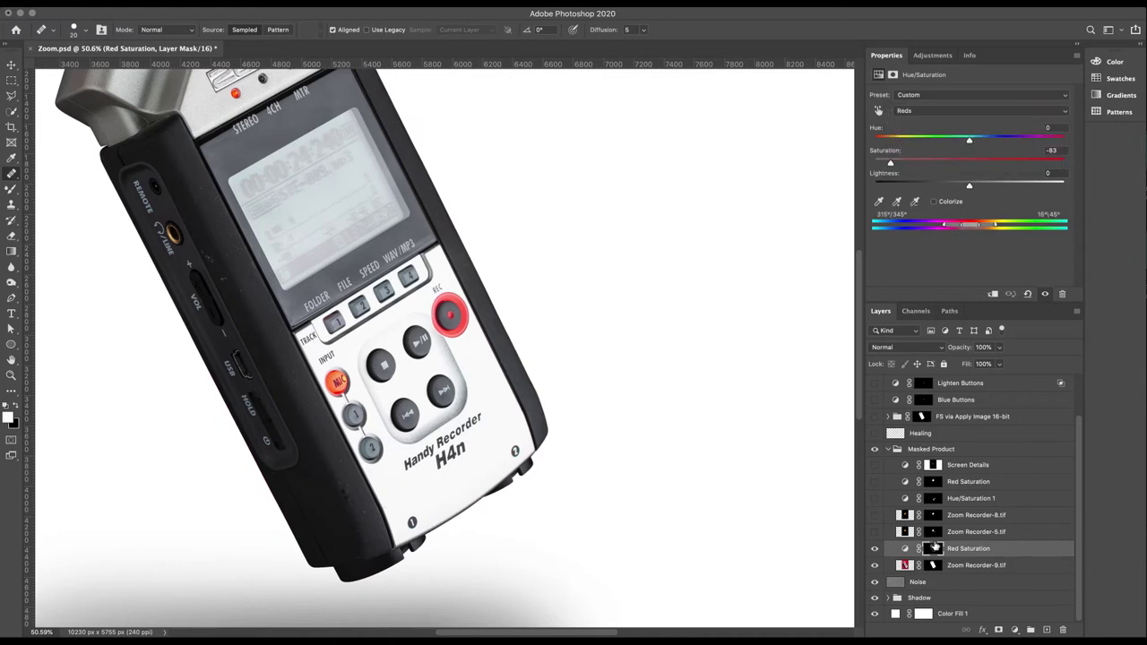
# View the Red Saturation mask alone, zoomed out, then return to the composite.
pyautogui.keyDown('alt'); pyautogui.click(935, 549); pyautogui.keyUp('alt')
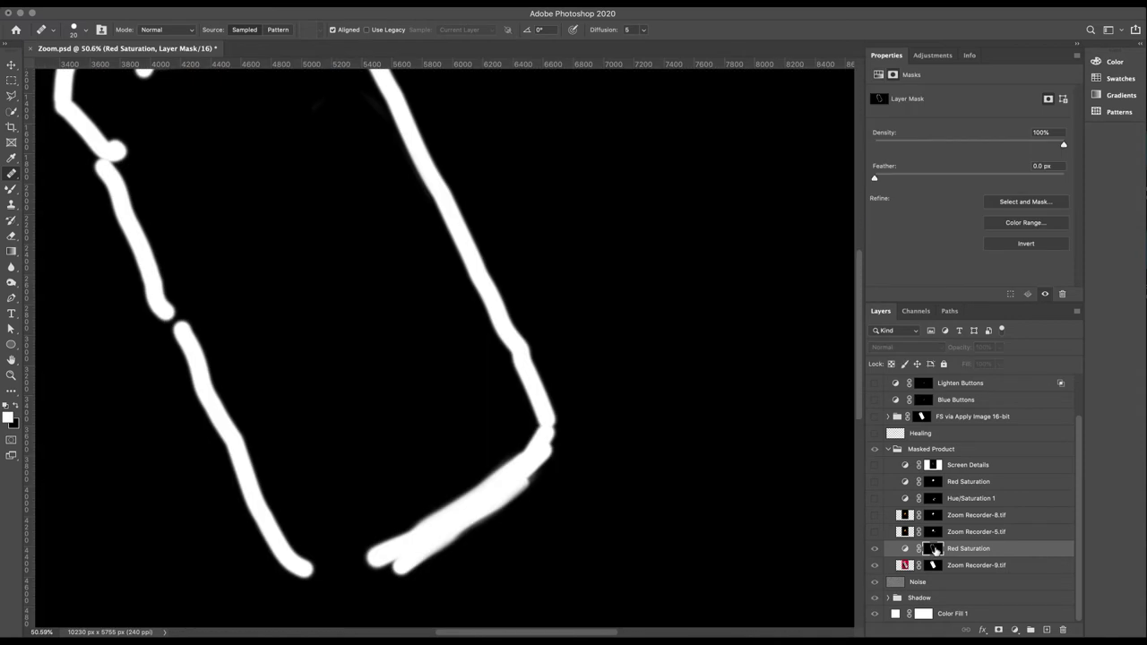
pyautogui.hotkey('ctrl', '-')
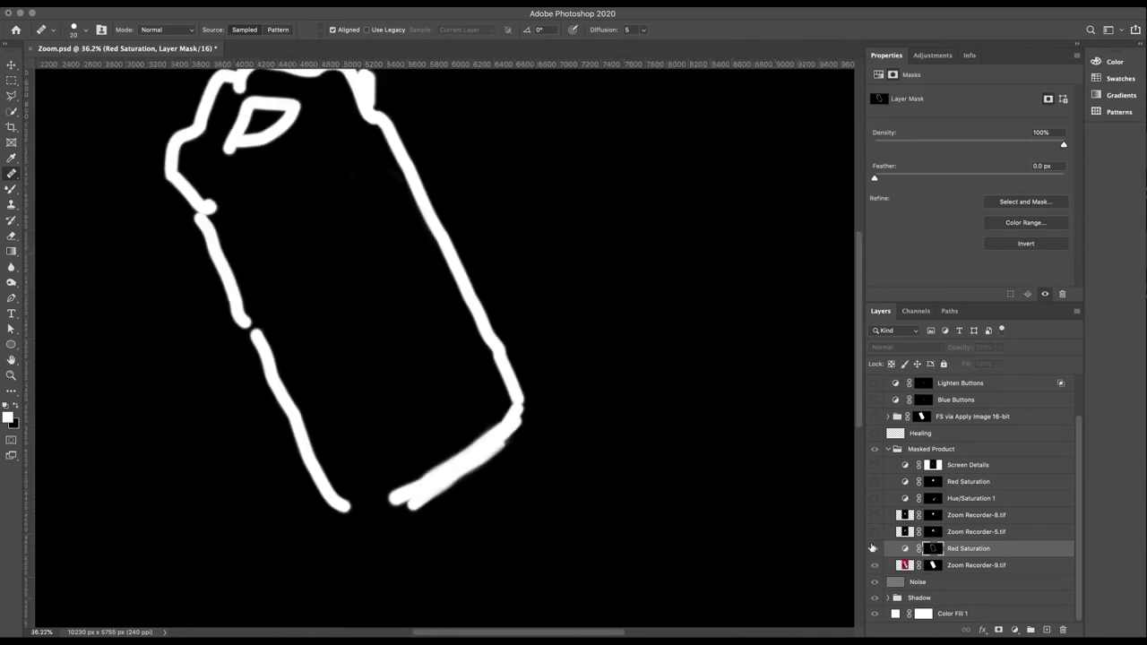
pyautogui.keyDown('alt'); pyautogui.click(935, 549); pyautogui.keyUp('alt')
pyautogui.scroll(2, 452, 345)
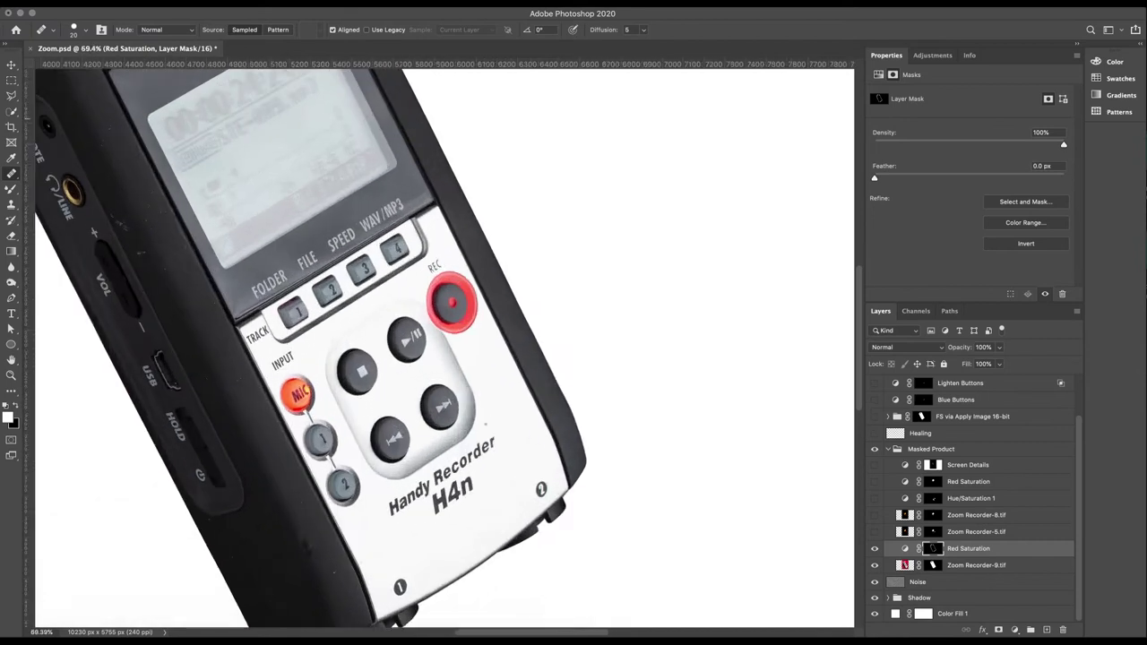
pyautogui.scroll(2, 441, 347)
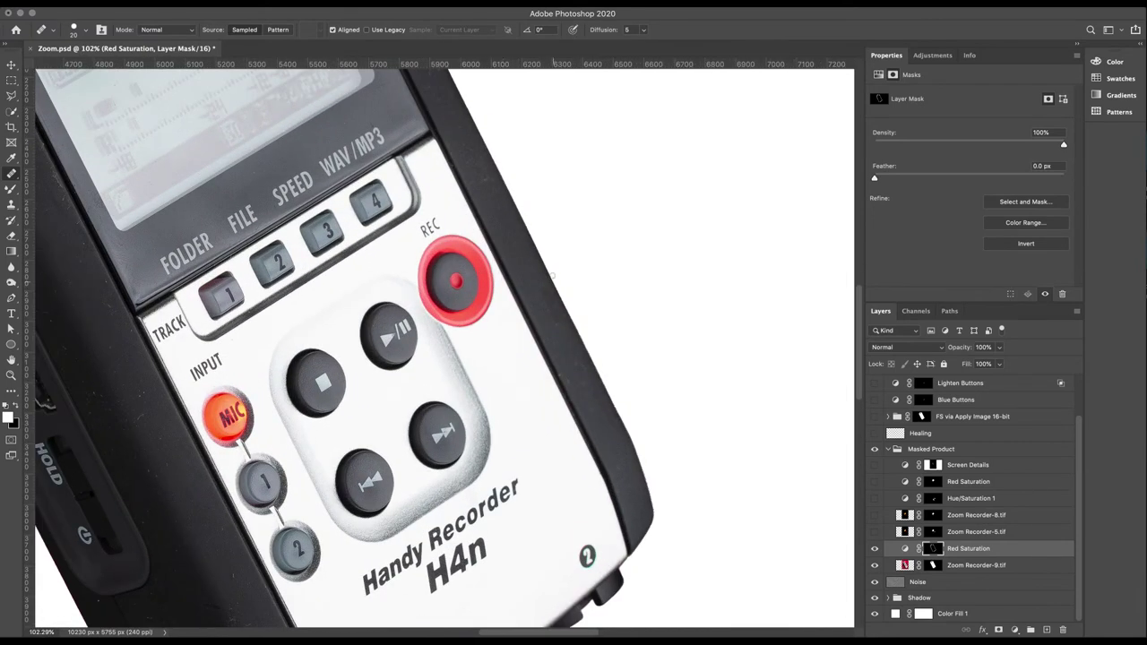
pyautogui.scroll(-3, 660, 498)
pyautogui.scroll(-3, 648, 493)
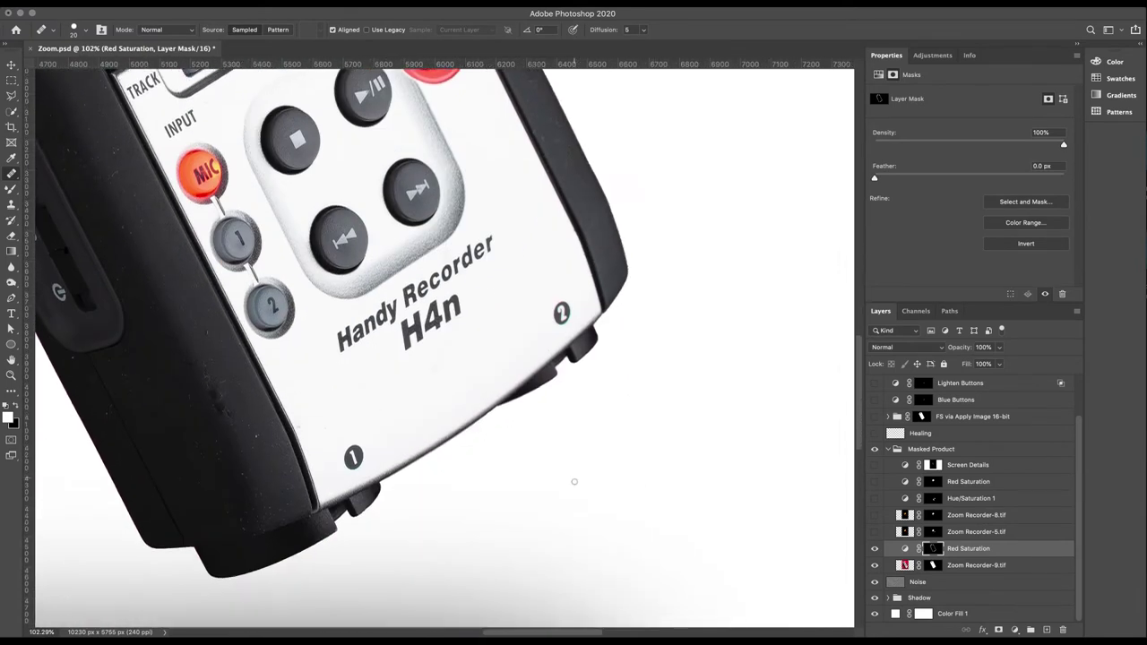
pyautogui.scroll(-2, 574, 481)
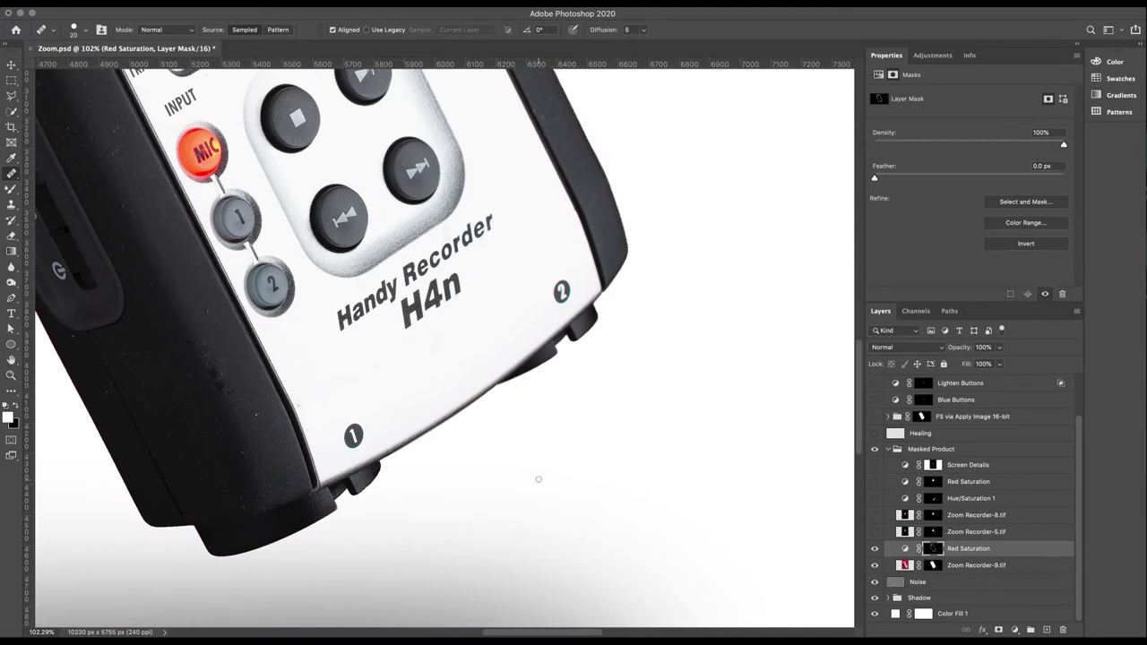
pyautogui.scroll(-4, 538, 480)
pyautogui.scroll(5, 537, 479)
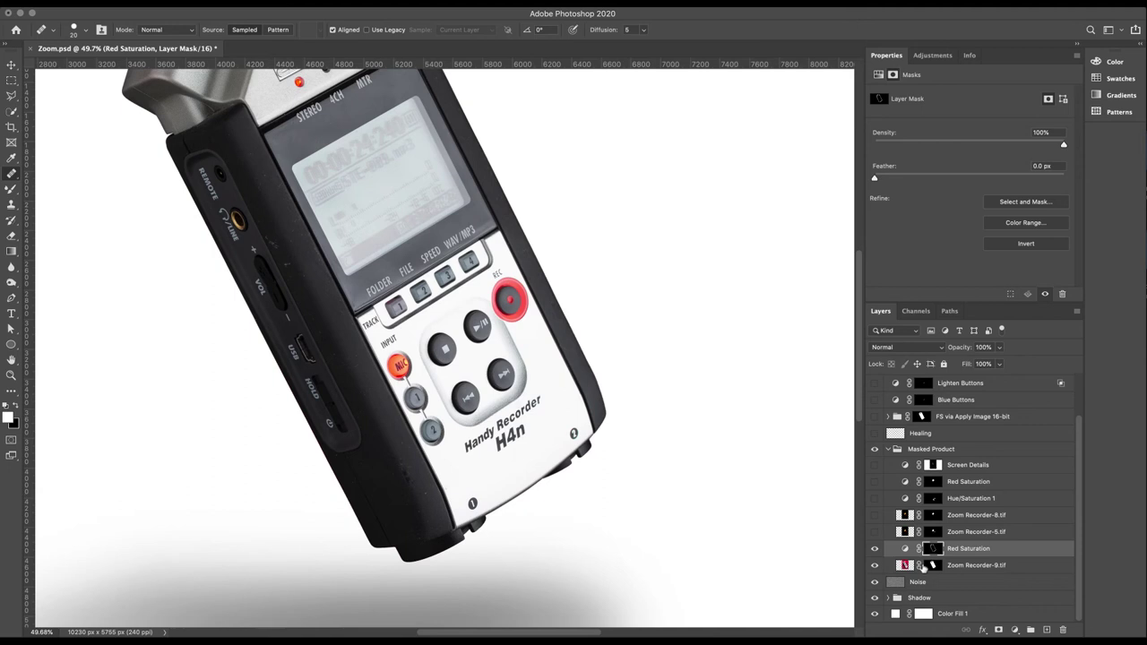
# Show Zoom Recorder-5.tif and inspect the orange LCD and input buttons up close.
pyautogui.click(875, 532)
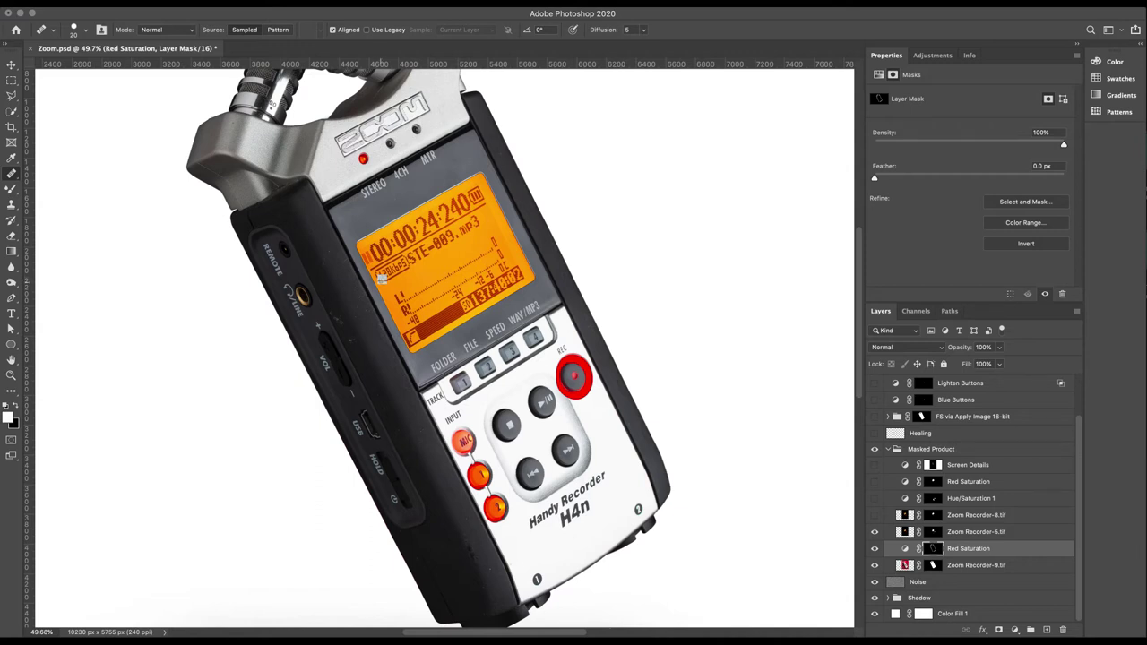
pyautogui.scroll(-4, 446, 340)
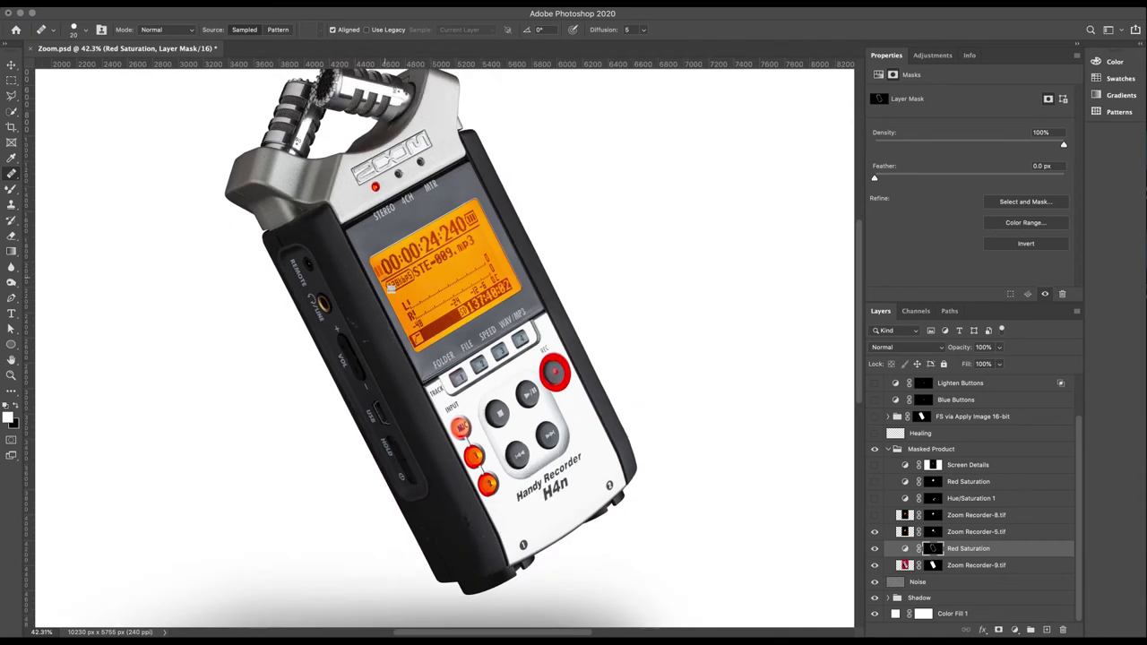
pyautogui.scroll(5, 437, 326)
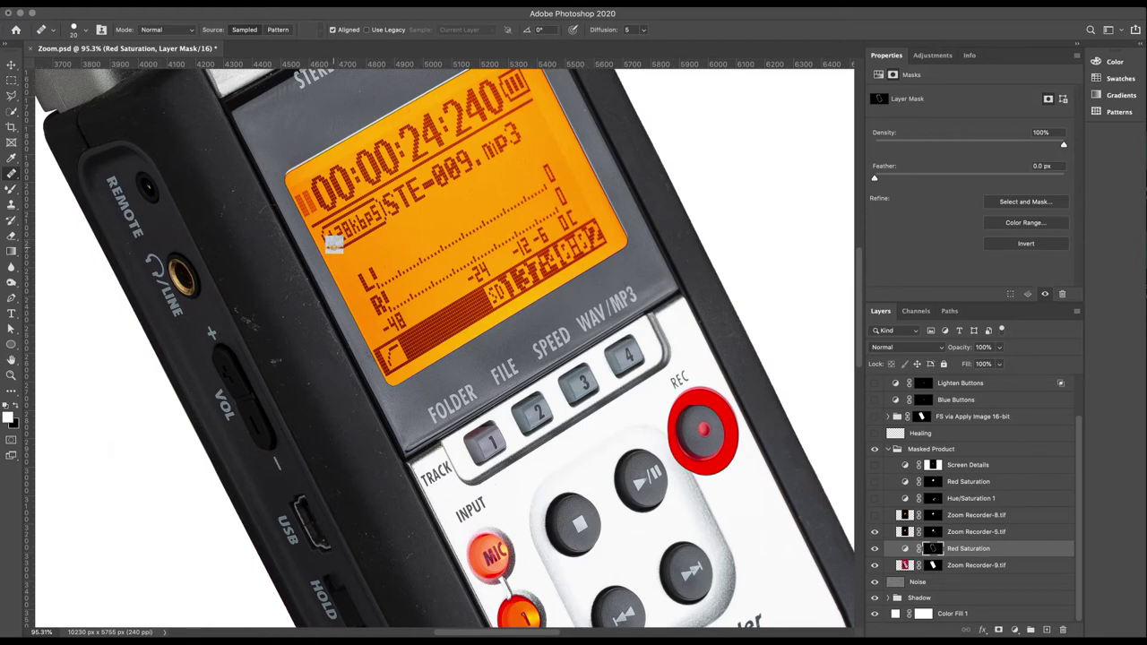
pyautogui.scroll(-5, 334, 244)
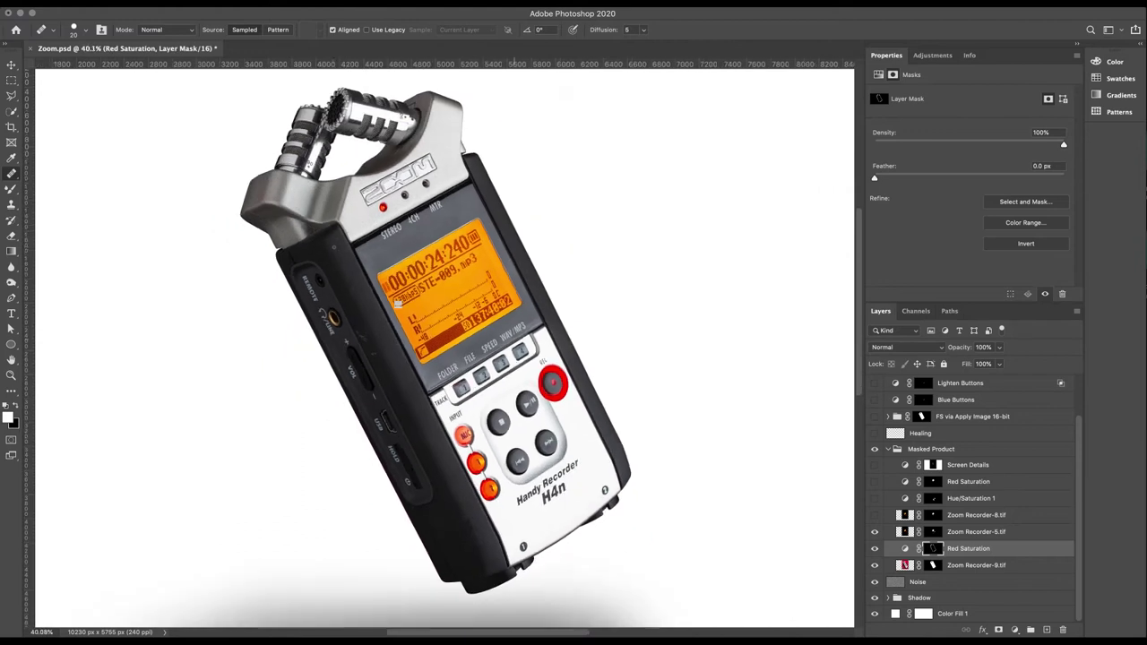
pyautogui.scroll(-2, 396, 303)
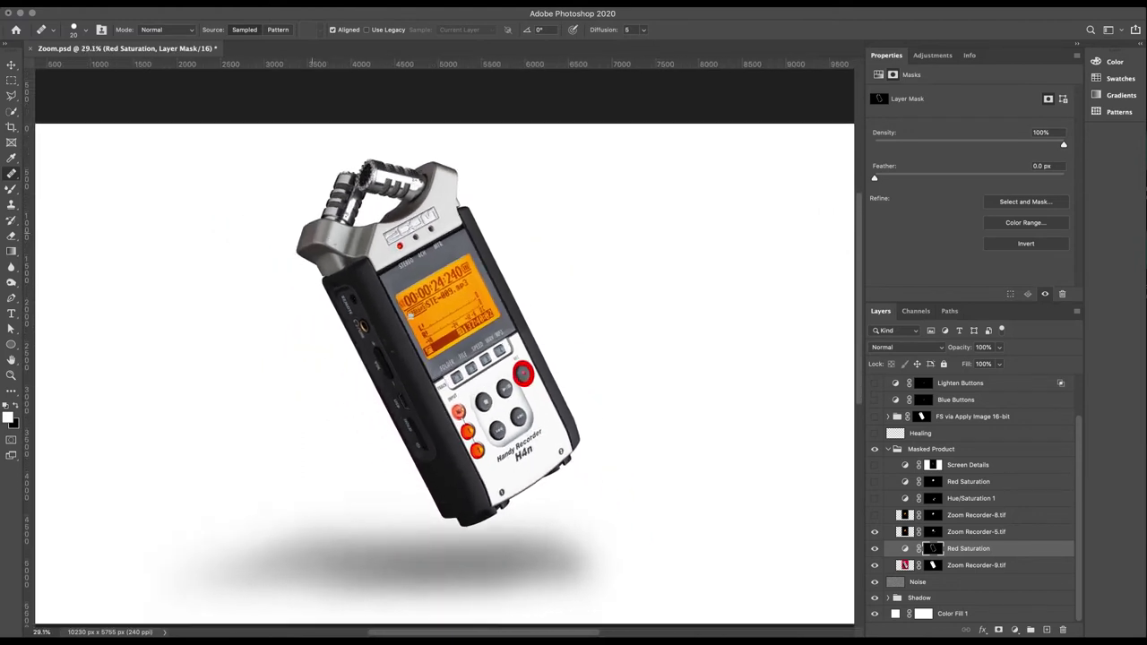
pyautogui.scroll(4, 397, 303)
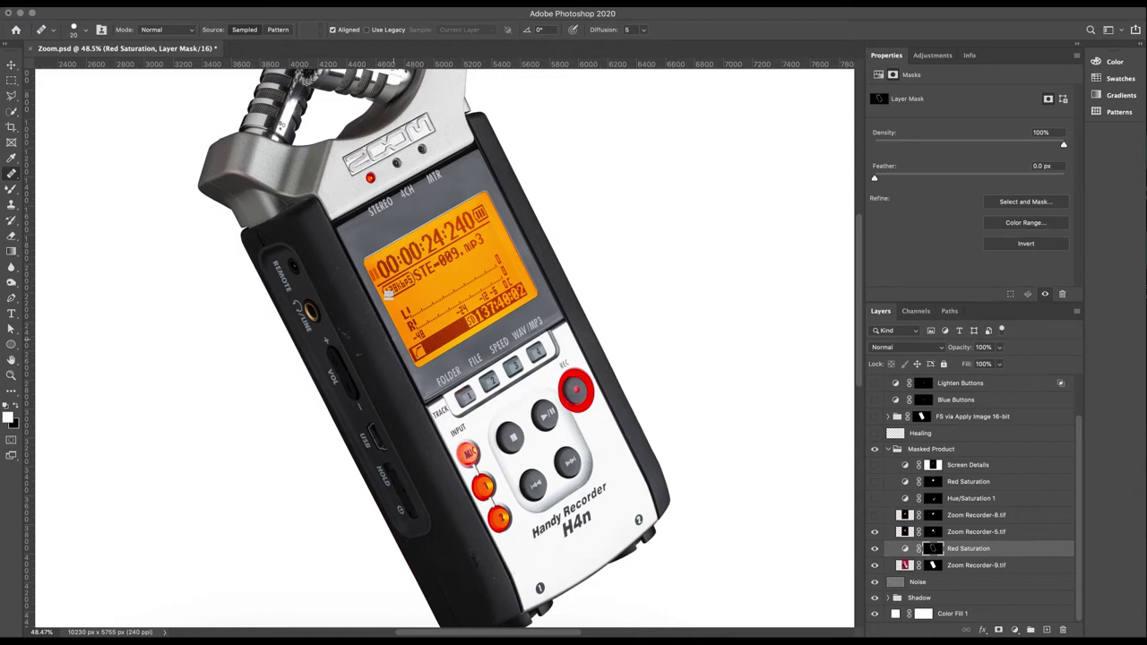
pyautogui.moveTo(394, 341); pyautogui.dragTo(466, 381)
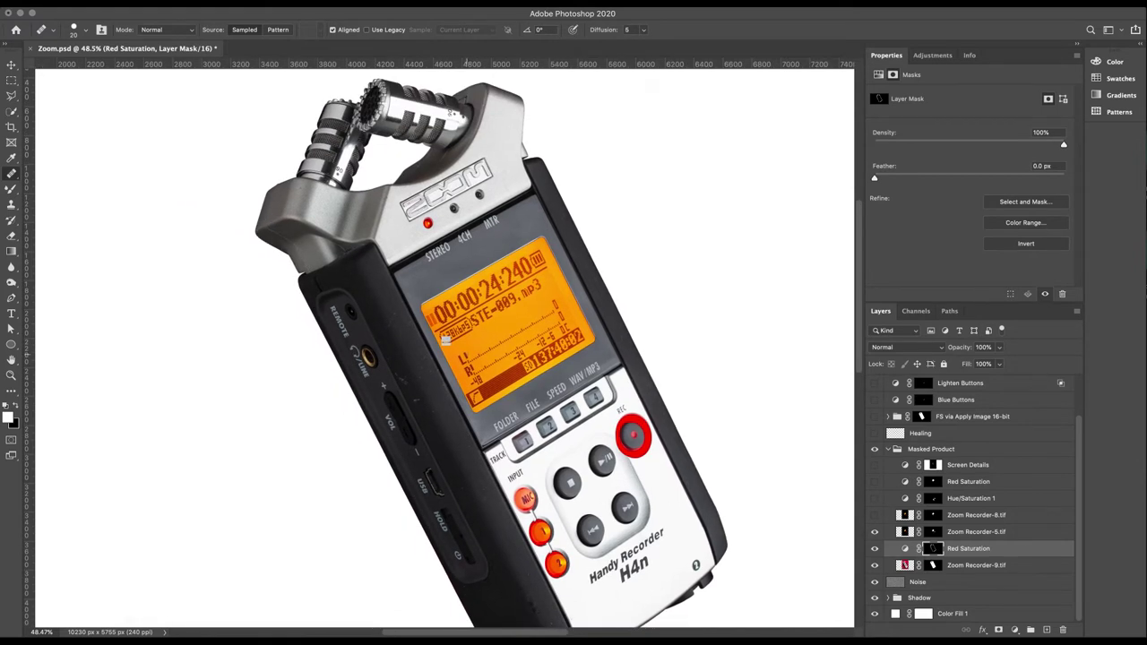
# Turn on Zoom Recorder-8.tif, toggling it to compare the LCD level meters and 128kbps label.
pyautogui.scroll(5, 445, 338)
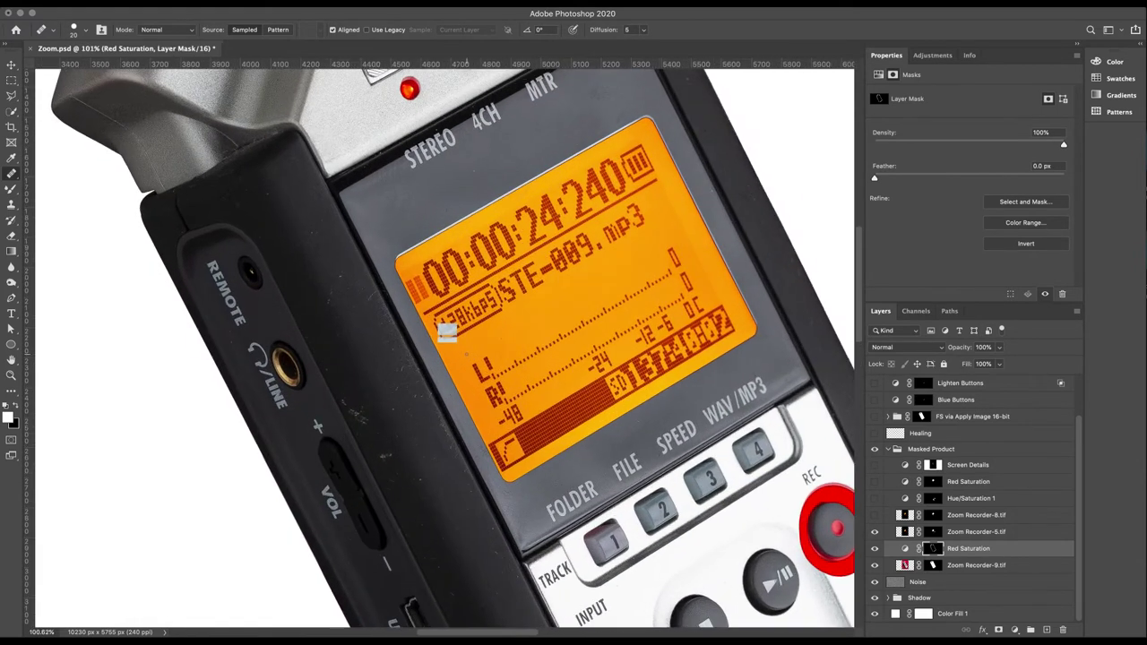
pyautogui.click(875, 515)
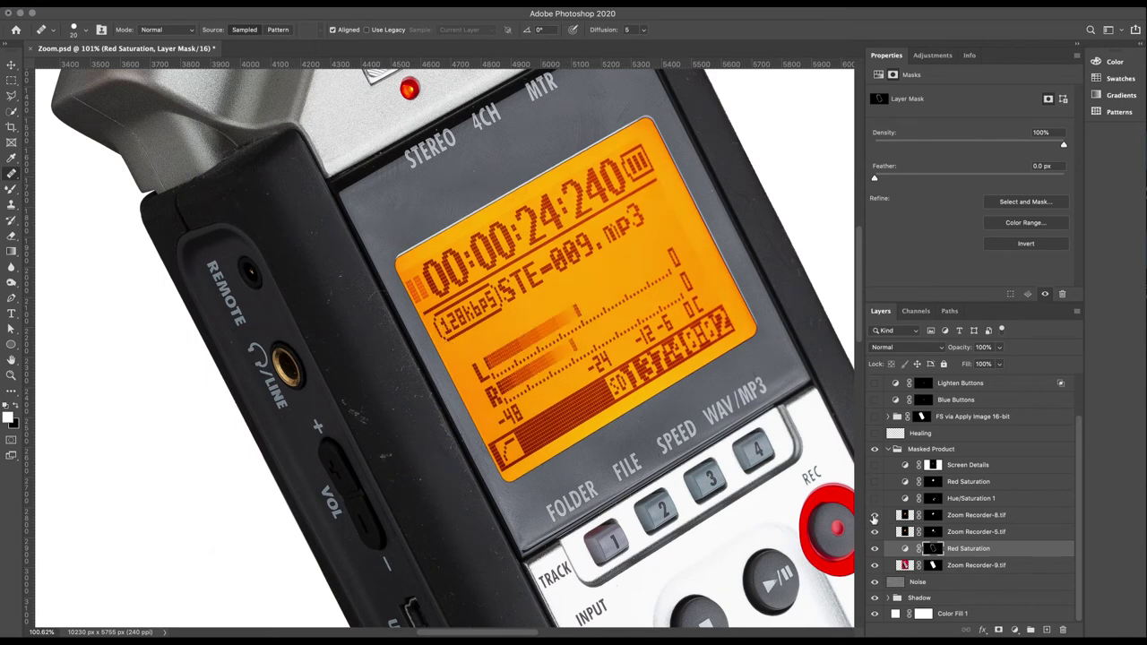
pyautogui.click(874, 516)
pyautogui.click(874, 516)
# Display Zoom Recorder-5.tif's mask alone, showing the screen, REC ring and button shapes.
pyautogui.scroll(-5, 633, 400)
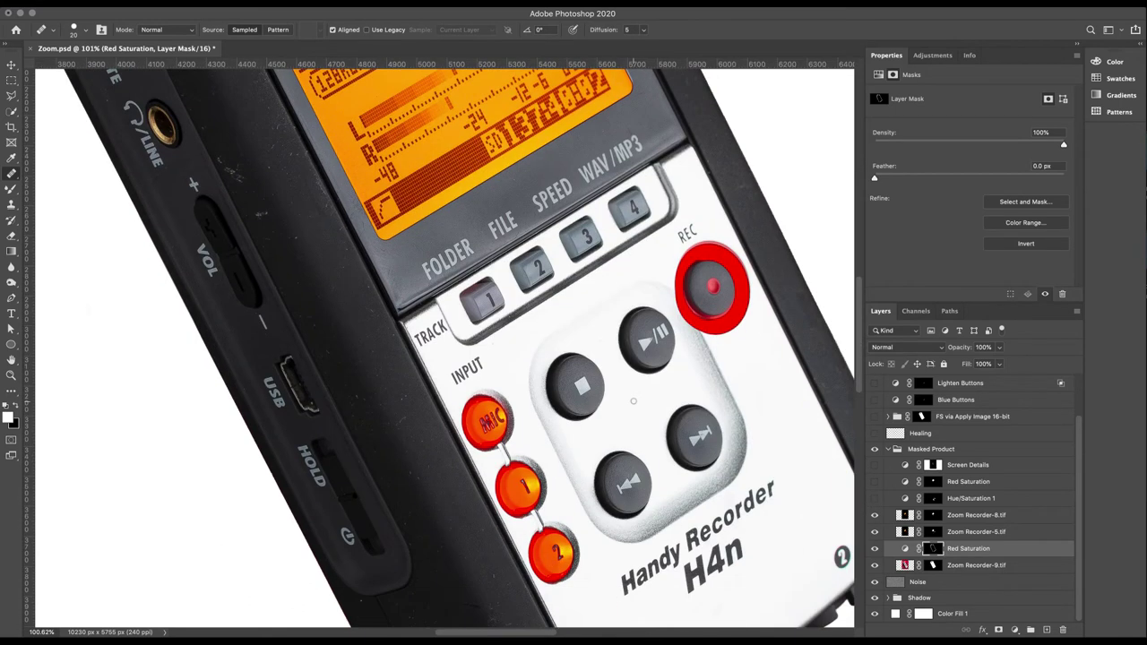
pyautogui.scroll(-4, 634, 400)
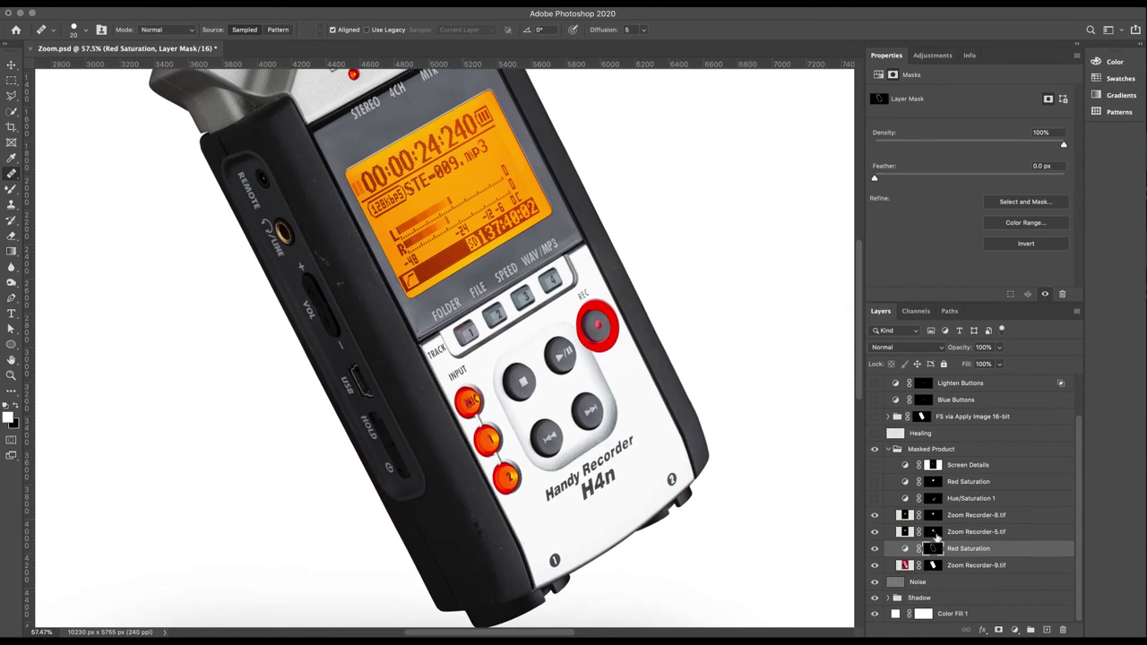
pyautogui.keyDown('alt'); pyautogui.click(935, 533); pyautogui.keyUp('alt')
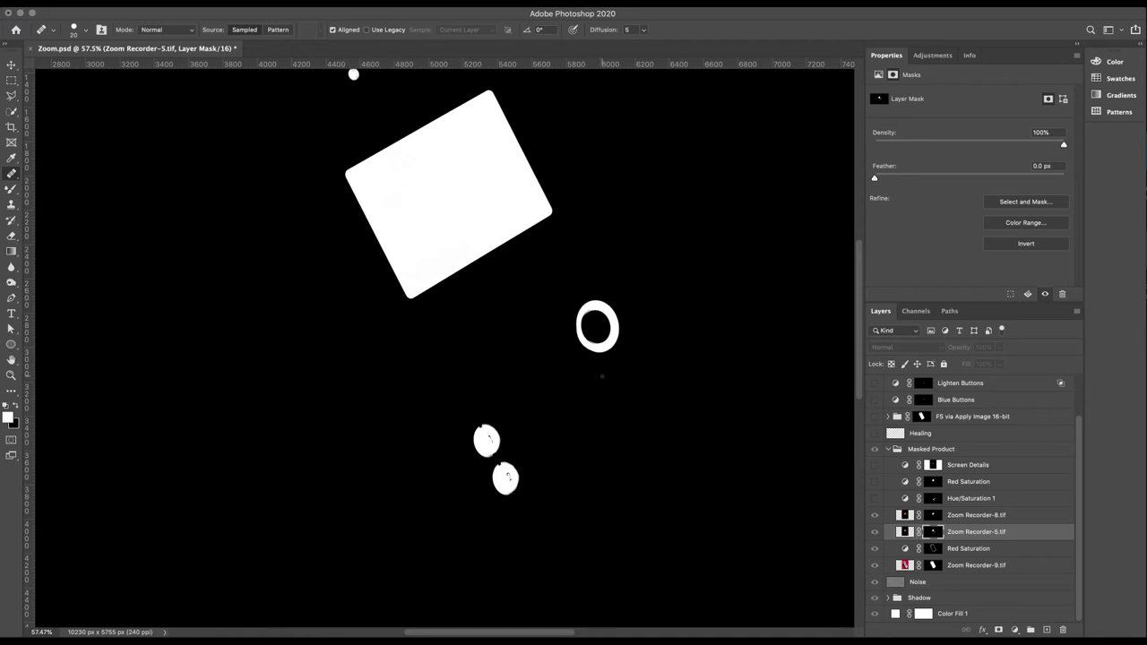
pyautogui.click(933, 516)
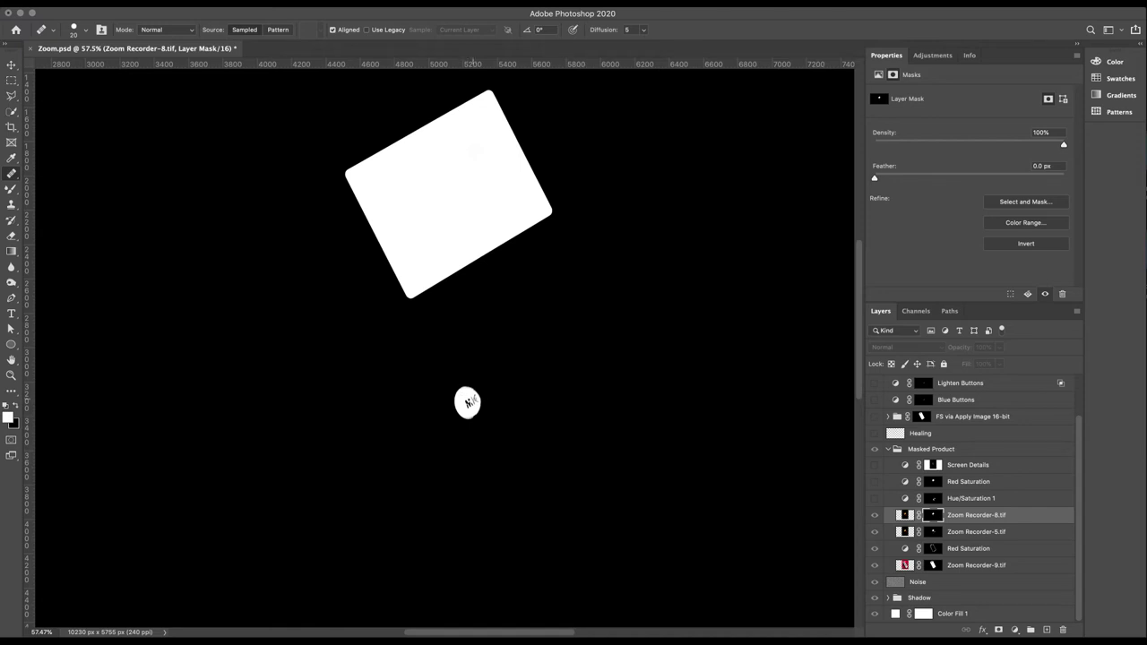
pyautogui.click(875, 518)
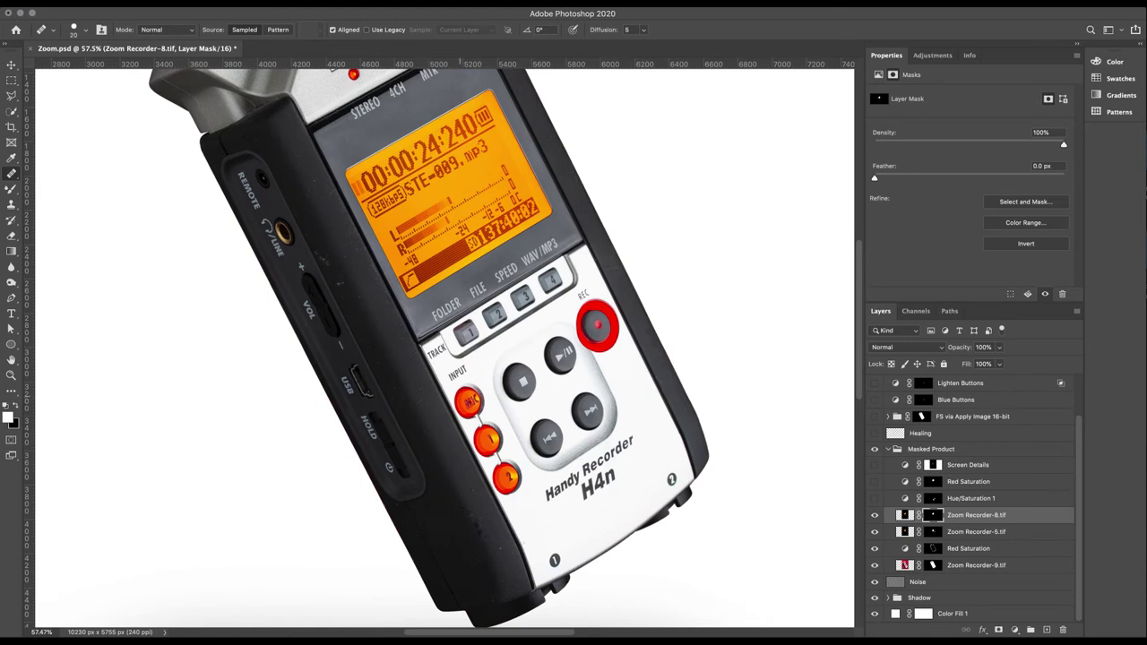
pyautogui.scroll(3, 439, 349)
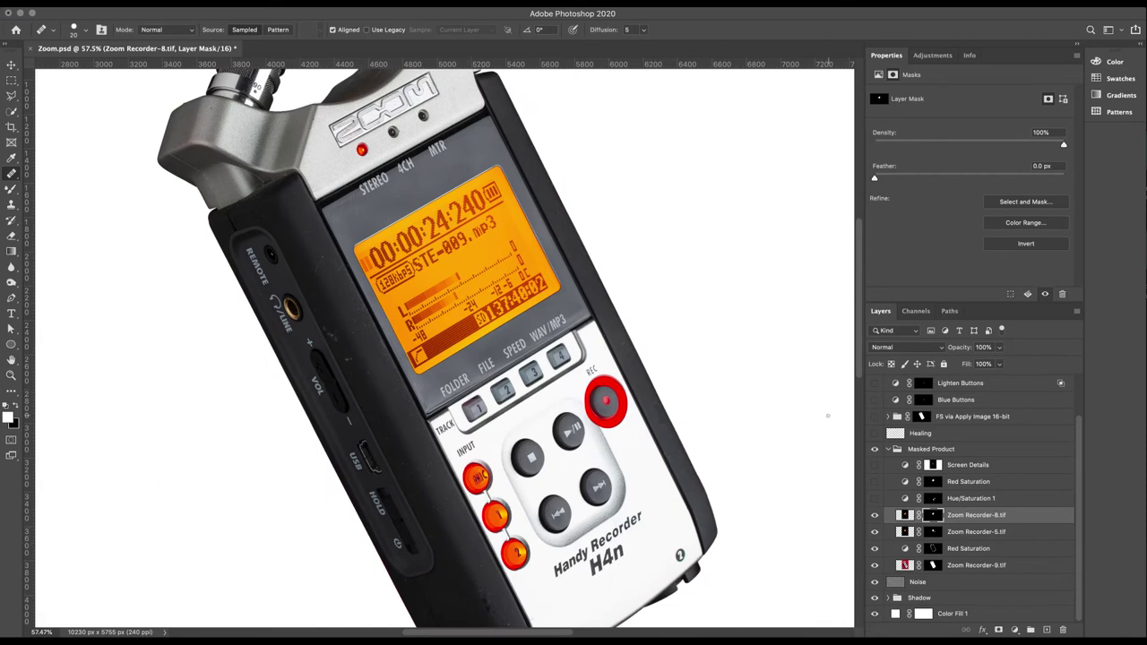
pyautogui.click(874, 516)
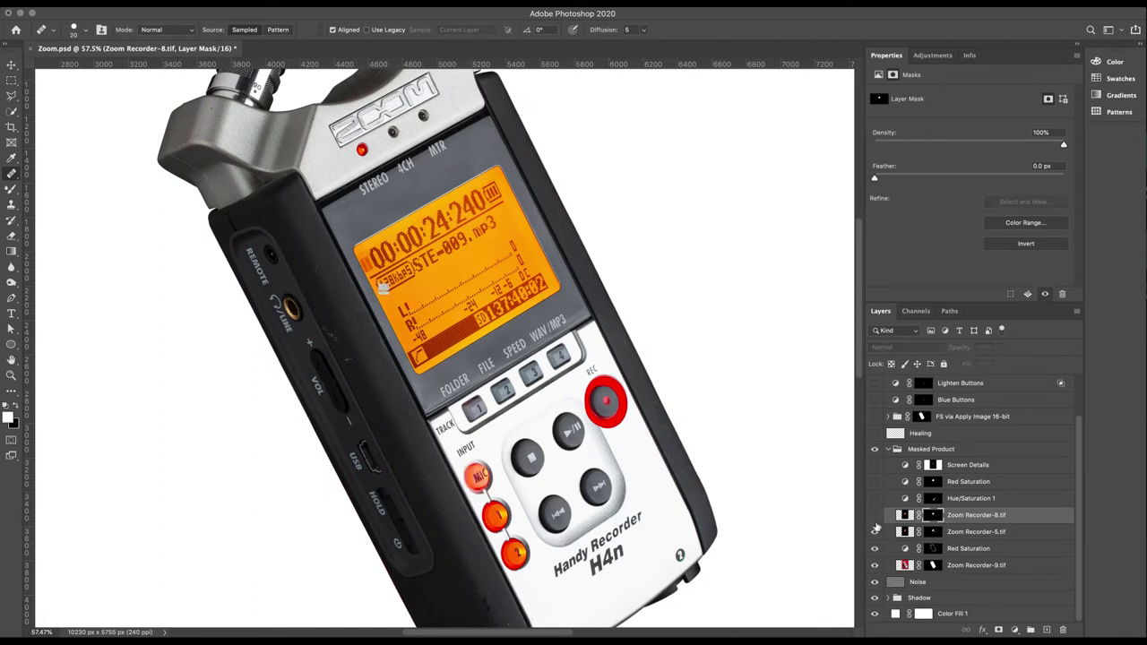
pyautogui.click(874, 515)
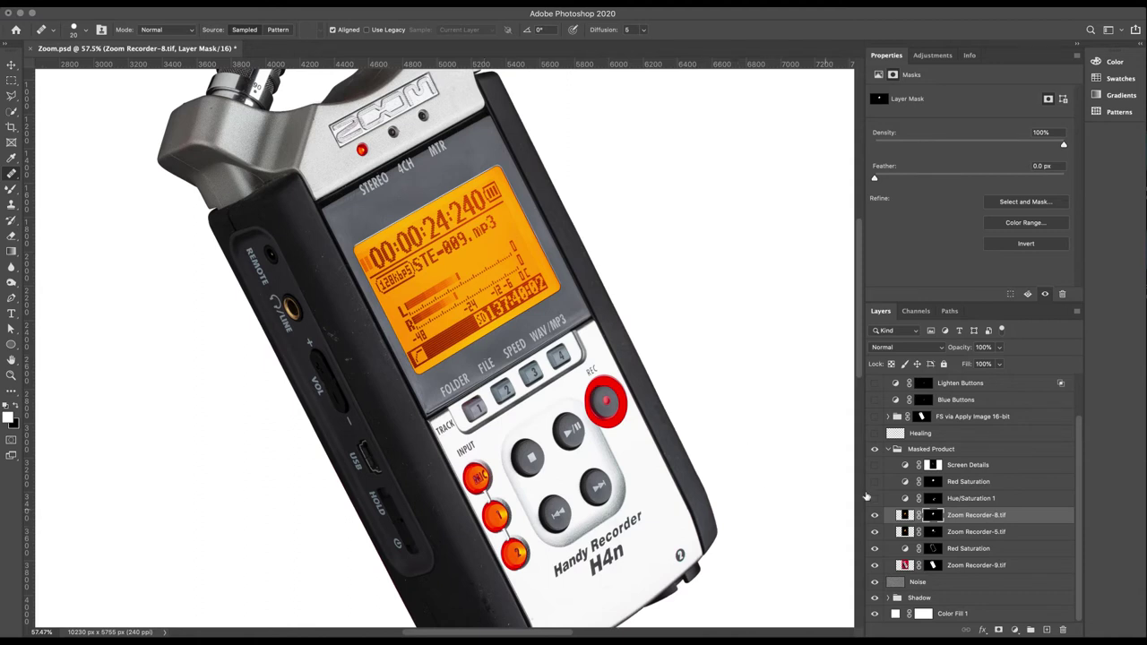
pyautogui.scroll(-5, 683, 406)
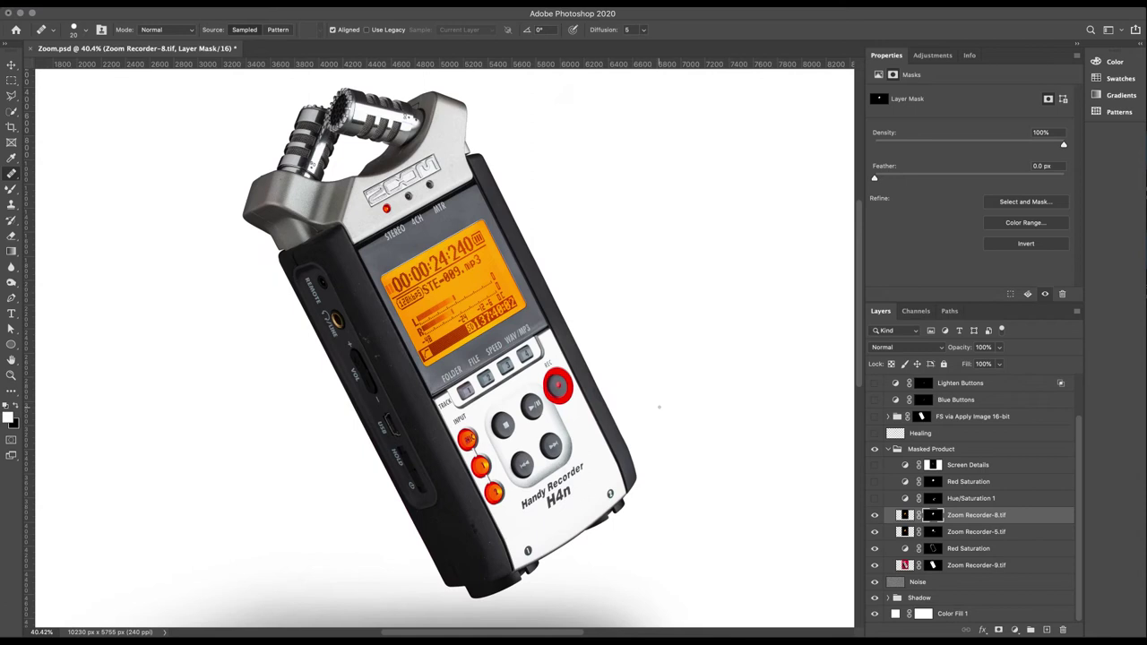
pyautogui.scroll(-1, 658, 408)
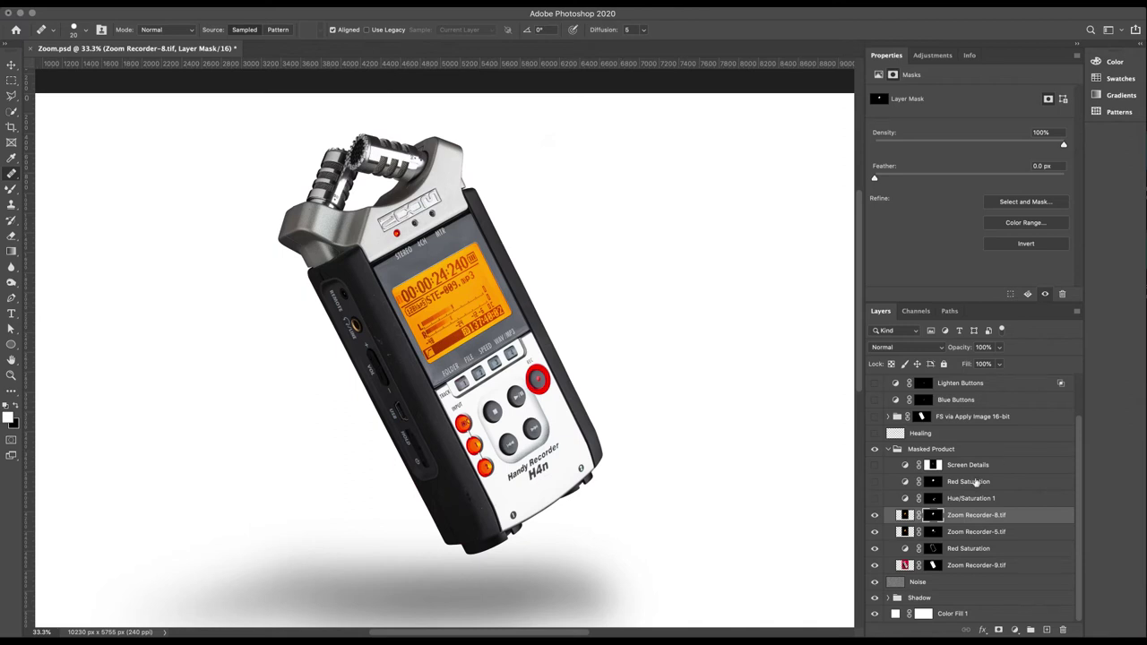
# Turn on Hue/Saturation 1 and toggle it to compare the orange buttons.
pyautogui.click(875, 501)
pyautogui.scroll(5, 456, 428)
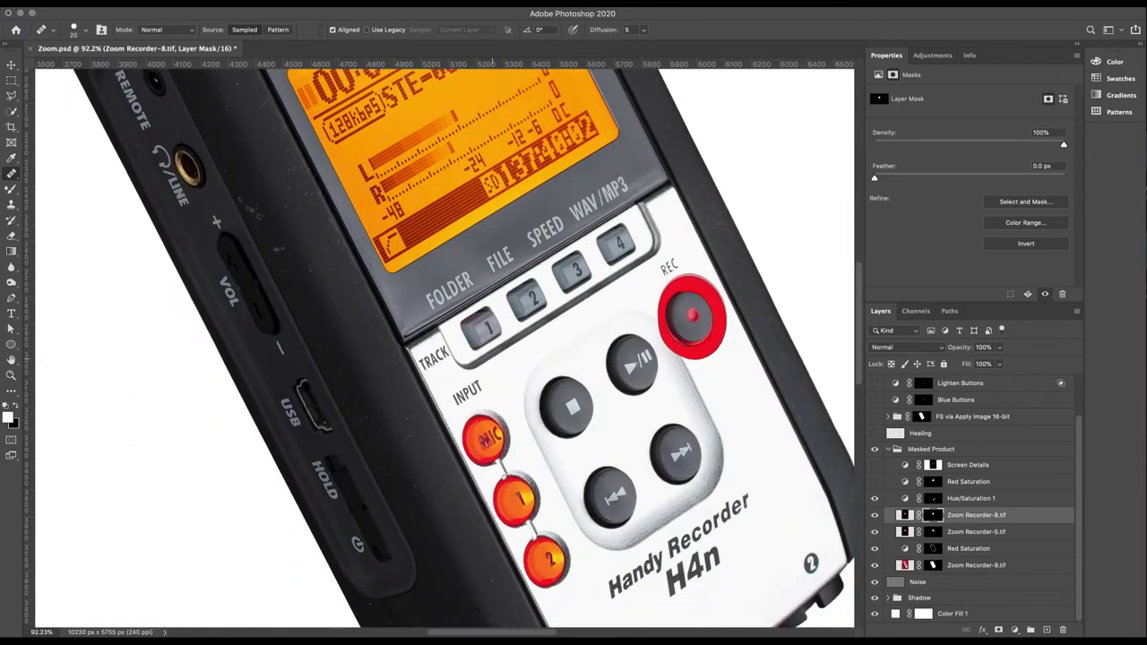
pyautogui.click(875, 501)
pyautogui.click(875, 500)
pyautogui.click(875, 501)
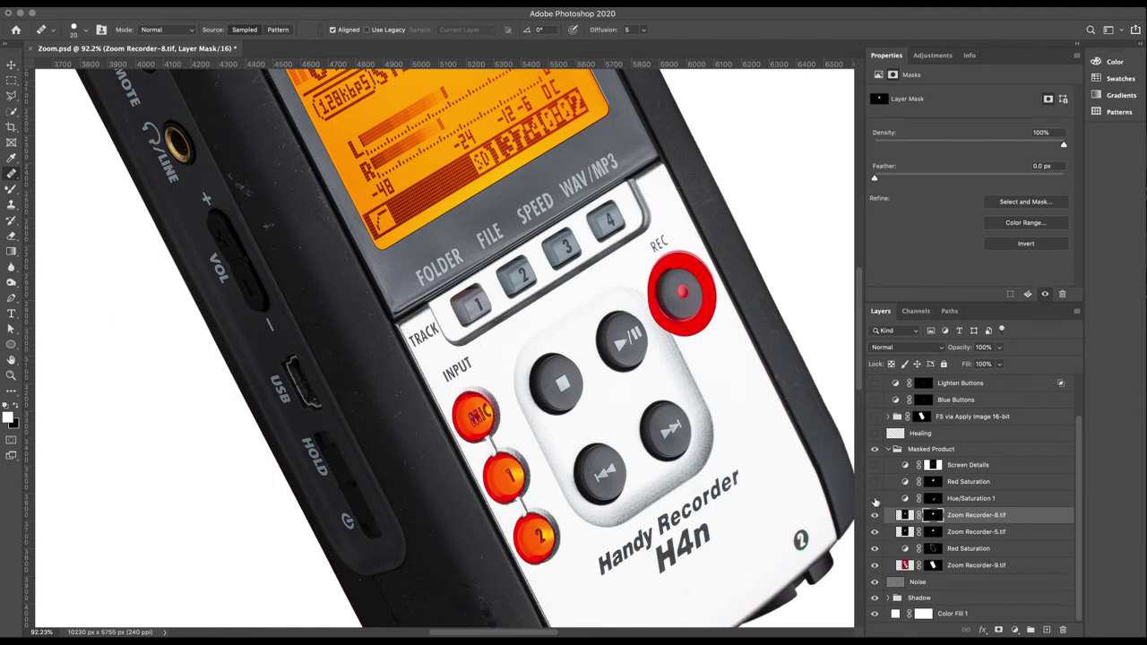
# View the Hue/Saturation 1 mask alone, then zoom out and toggle the layer off and on.
pyautogui.keyDown('alt'); pyautogui.click(933, 499); pyautogui.keyUp('alt')
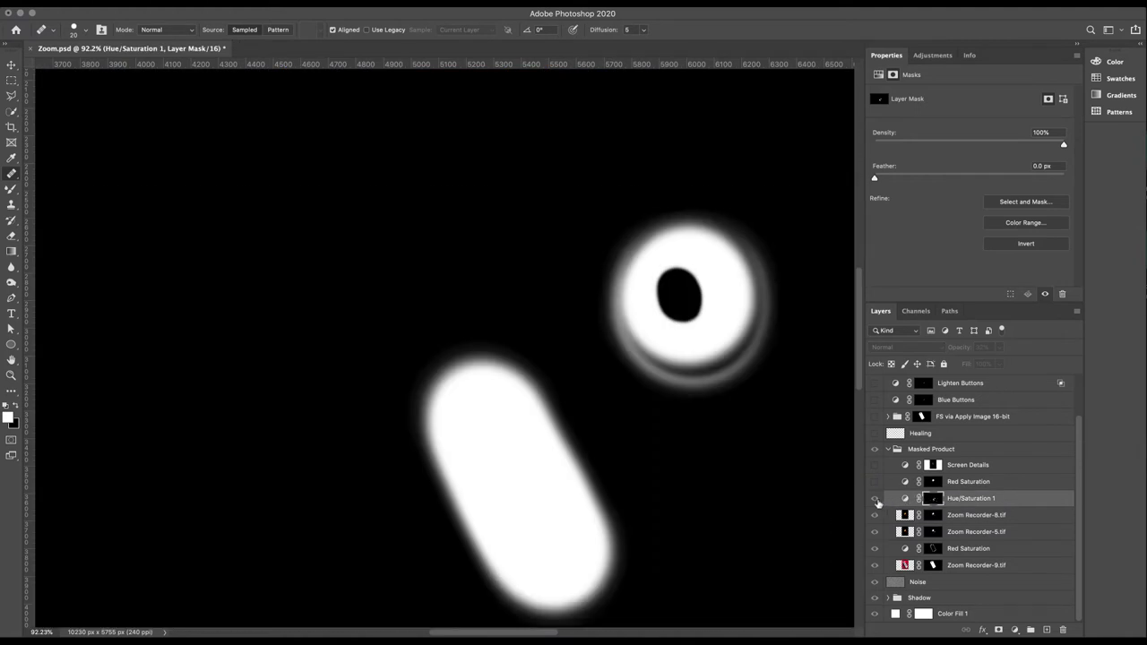
pyautogui.click(904, 499)
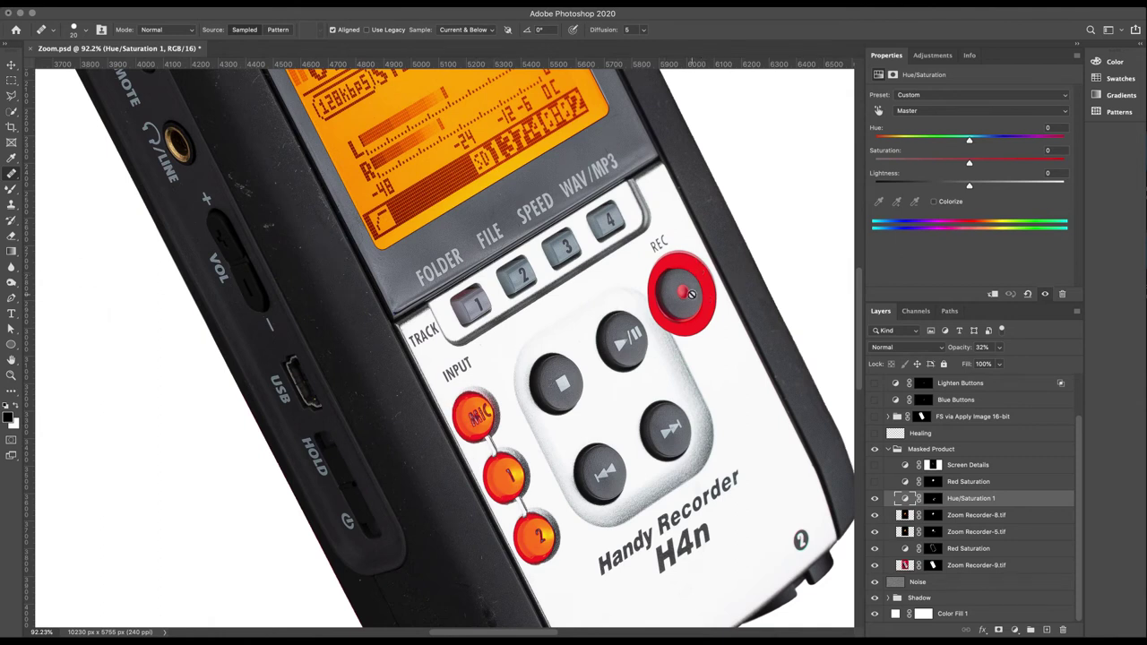
pyautogui.press('super+minus')
pyautogui.click(874, 498)
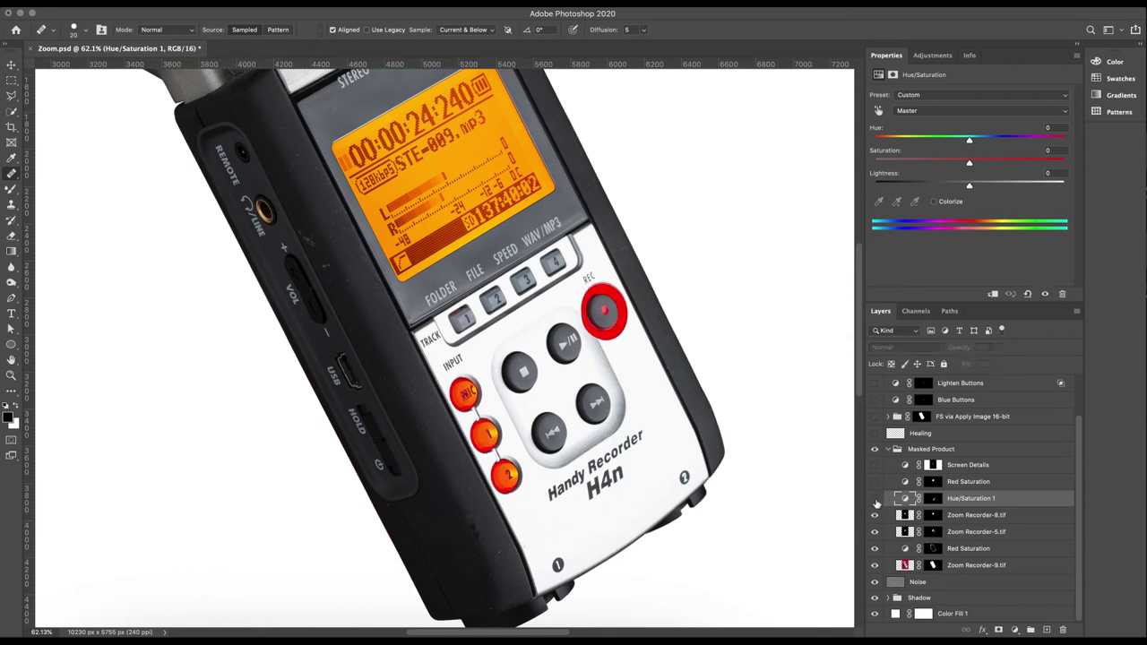
pyautogui.click(875, 499)
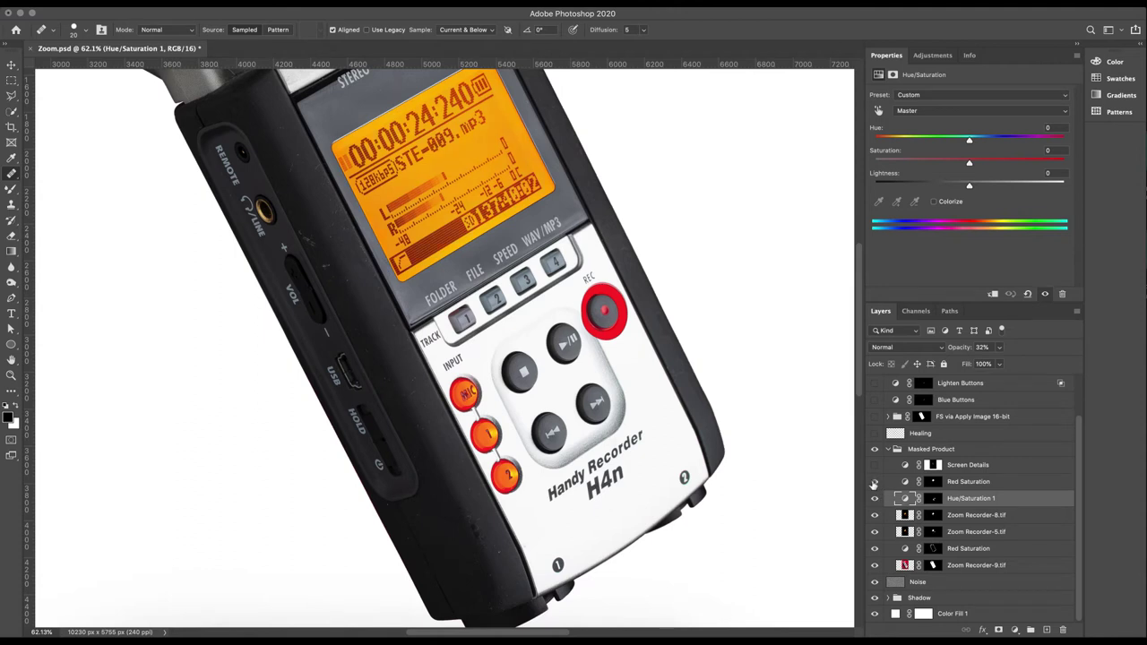
# Turn on the Screen Details layer and compare the LCD readout without it.
pyautogui.click(875, 465)
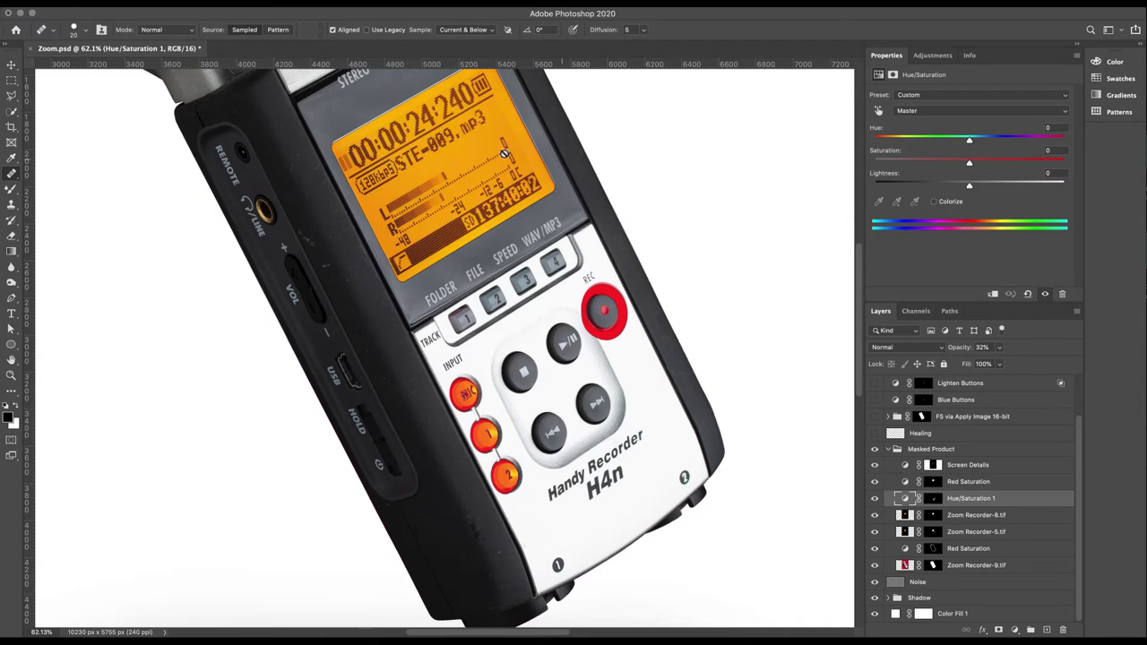
pyautogui.scroll(3, 407, 202)
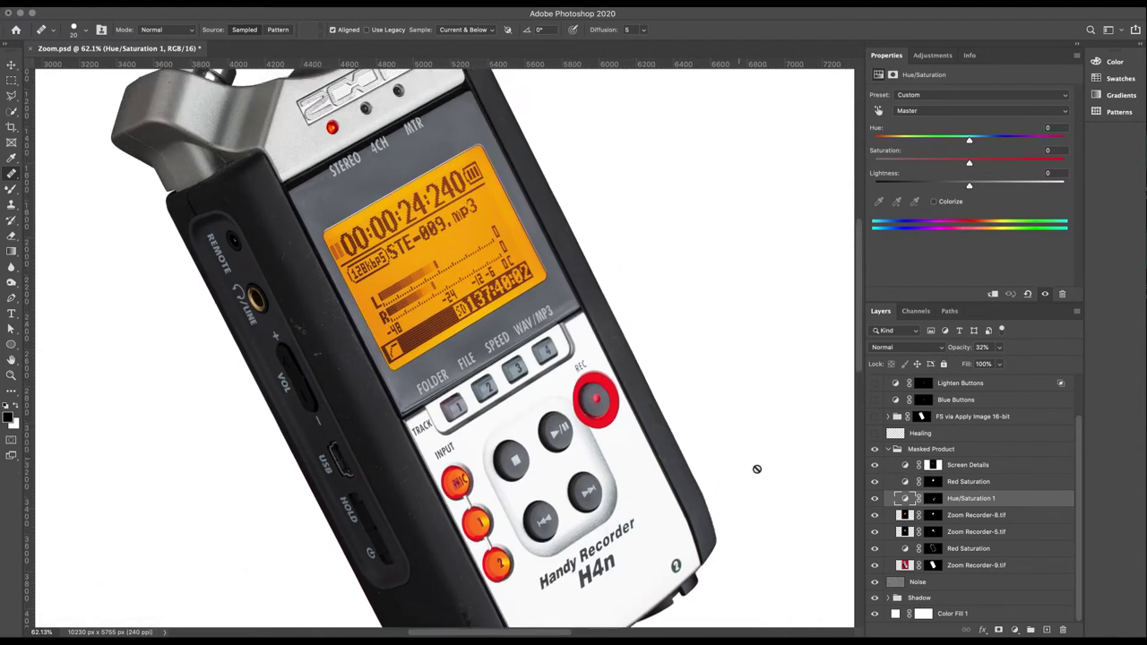
pyautogui.click(875, 466)
# Dismiss the Healing Brush source-point alert and compare the LCD with and without Screen Details.
pyautogui.click(422, 329)
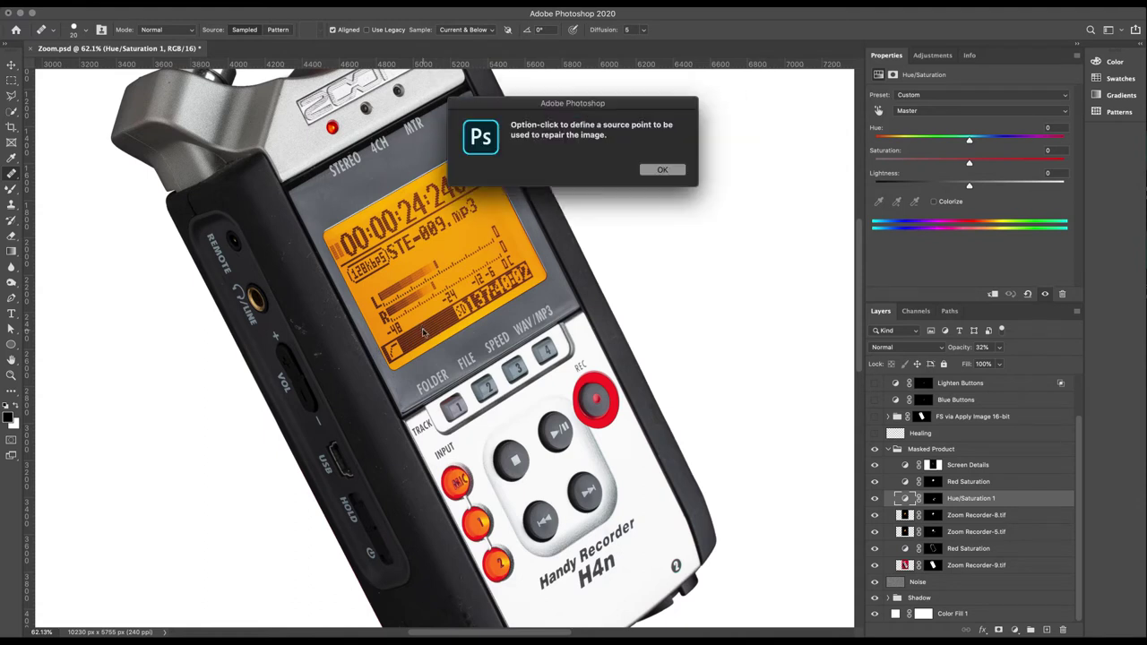
pyautogui.click(669, 169)
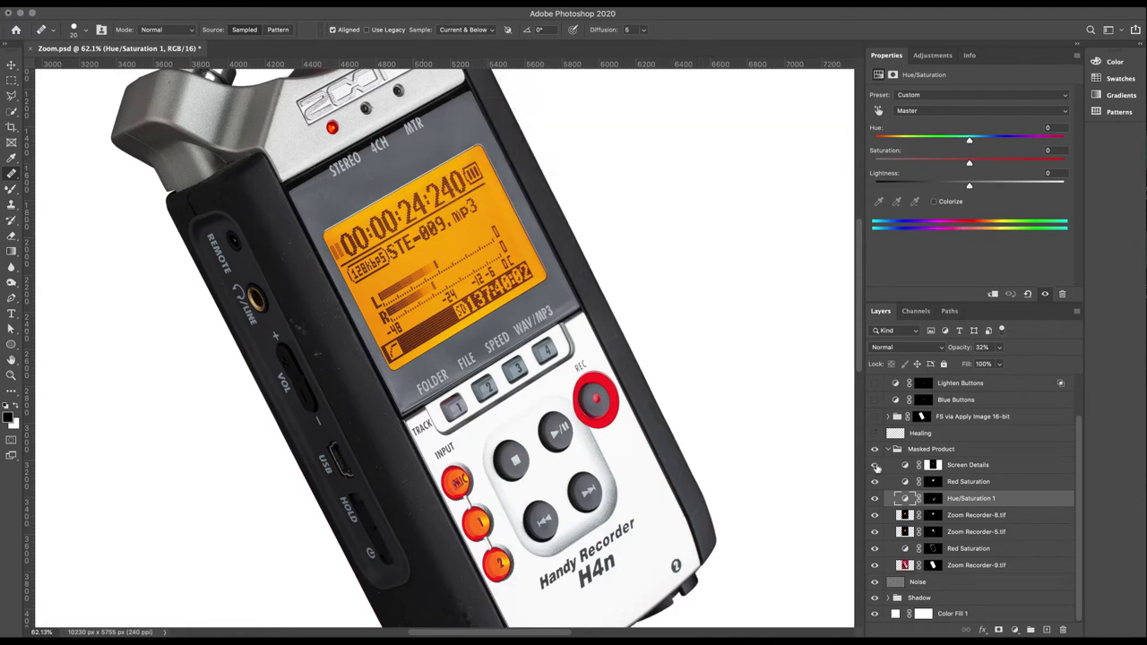
pyautogui.click(875, 466)
# Switch from the Screen Details mask to the full-colour composite, then show the mask alone again.
pyautogui.keyDown('alt'); pyautogui.click(932, 465); pyautogui.keyUp('alt')
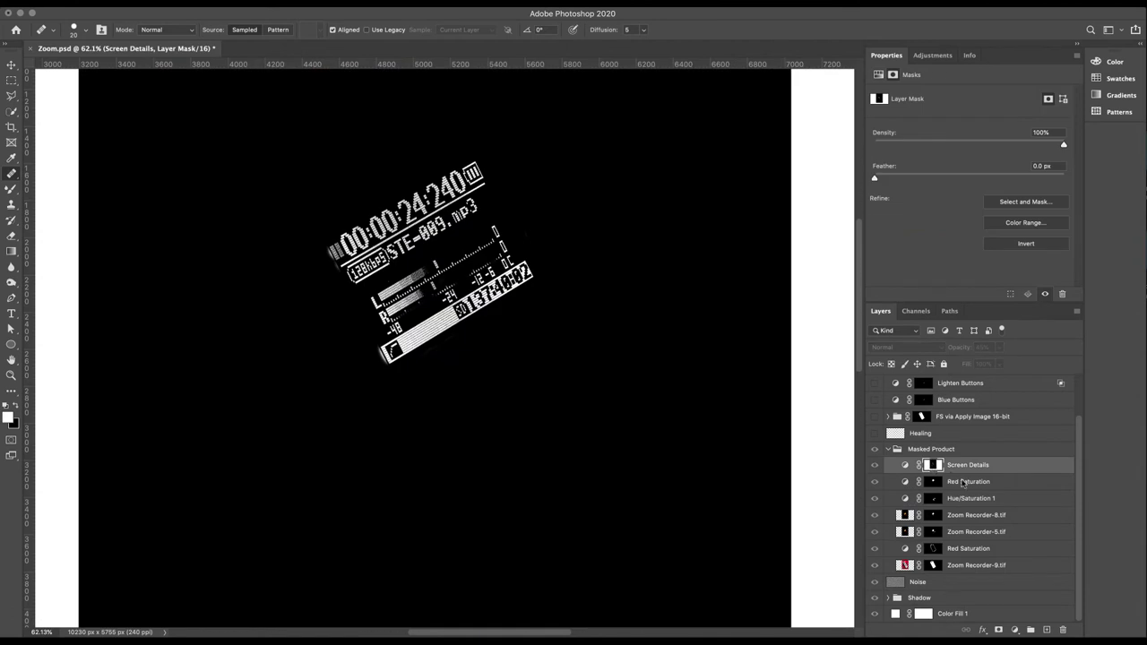
pyautogui.scroll(5, 427, 289)
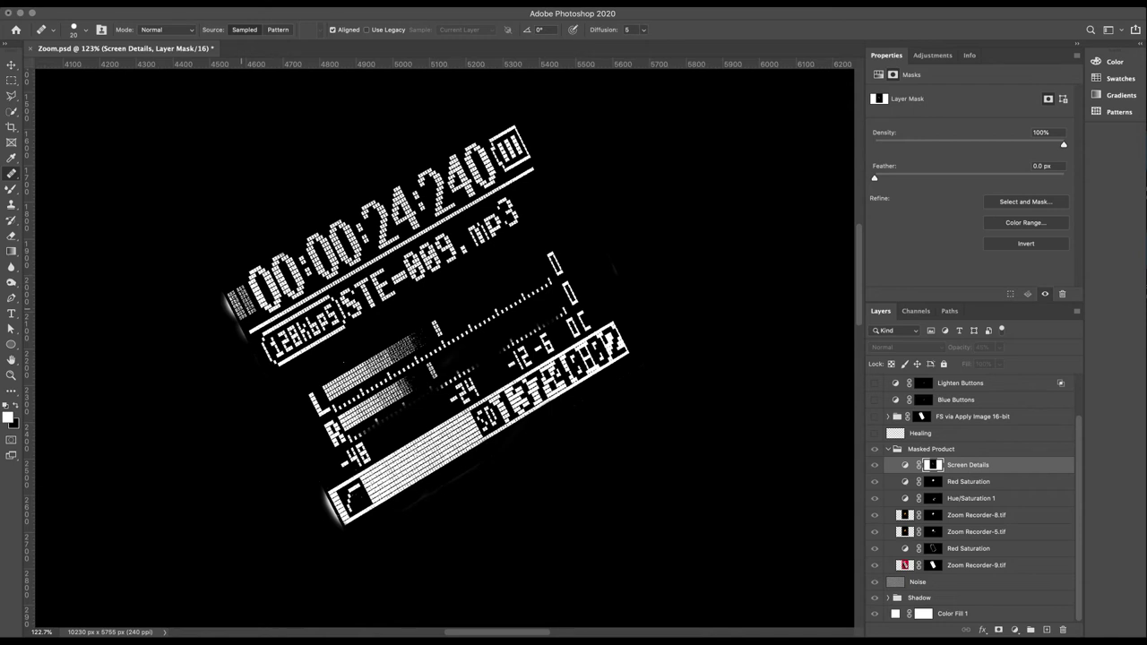
pyautogui.scroll(-4, 665, 443)
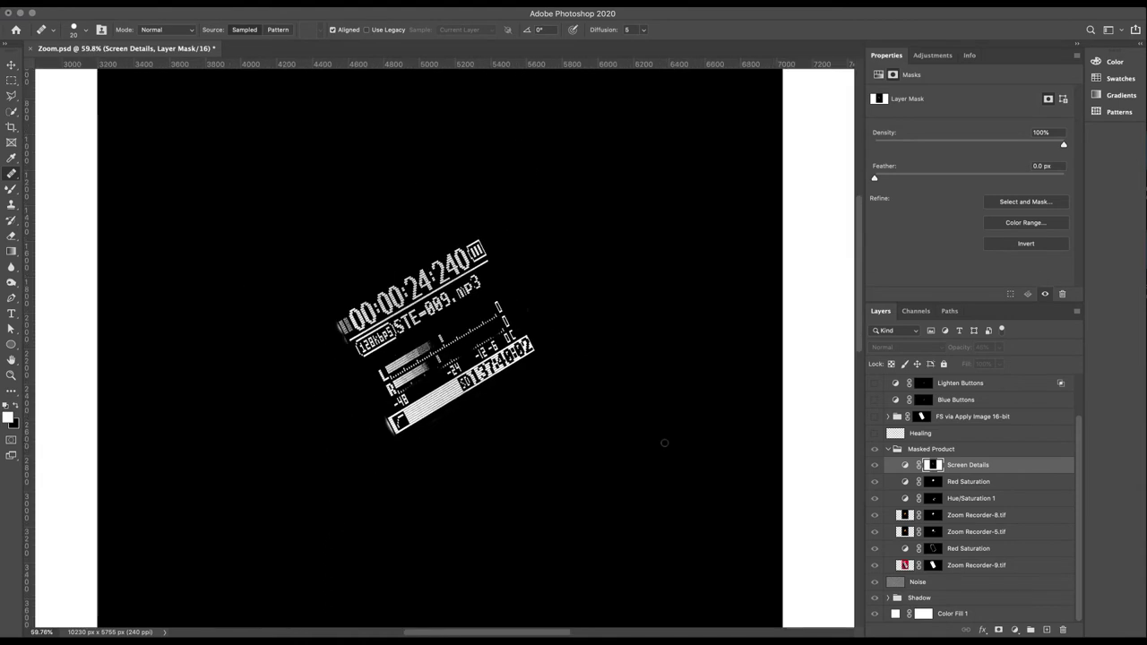
pyautogui.click(906, 465)
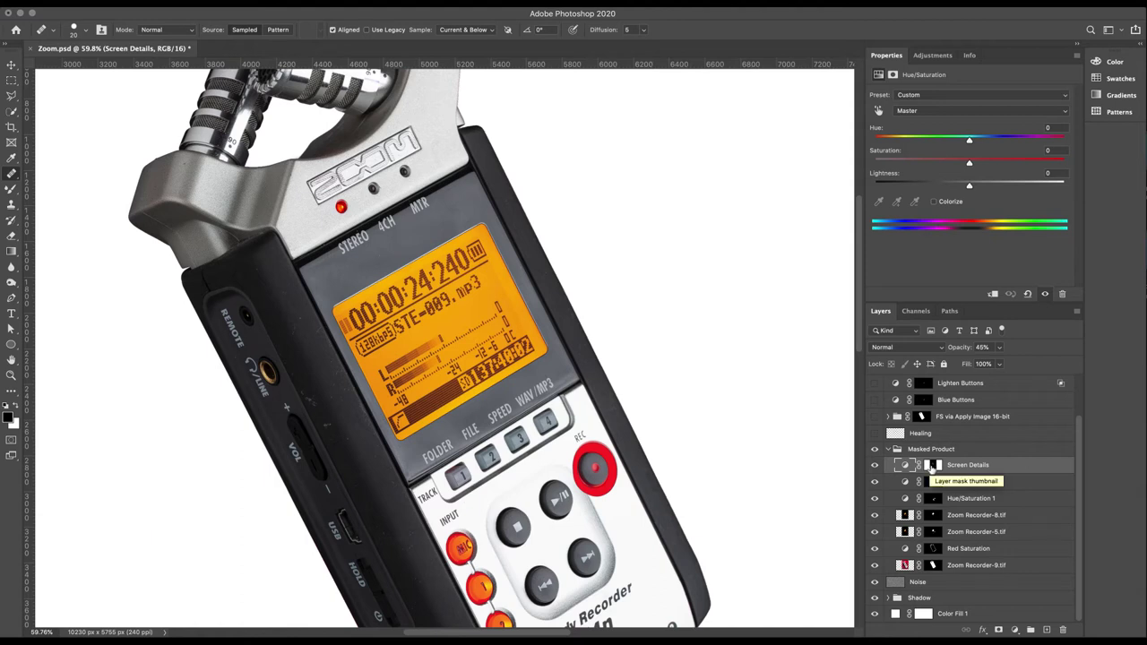
pyautogui.keyDown('alt'); pyautogui.click(931, 466); pyautogui.keyUp('alt')
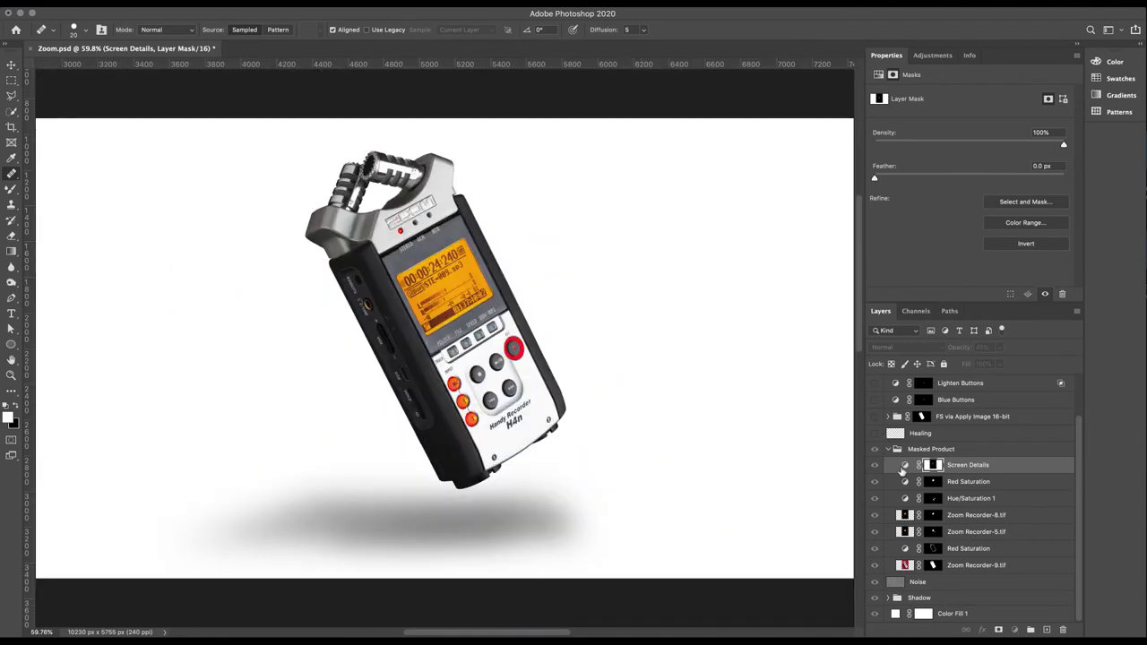
# Return to the full composite, zoom in on the recorder, and collapse the Masked Product group.
pyautogui.click(903, 466)
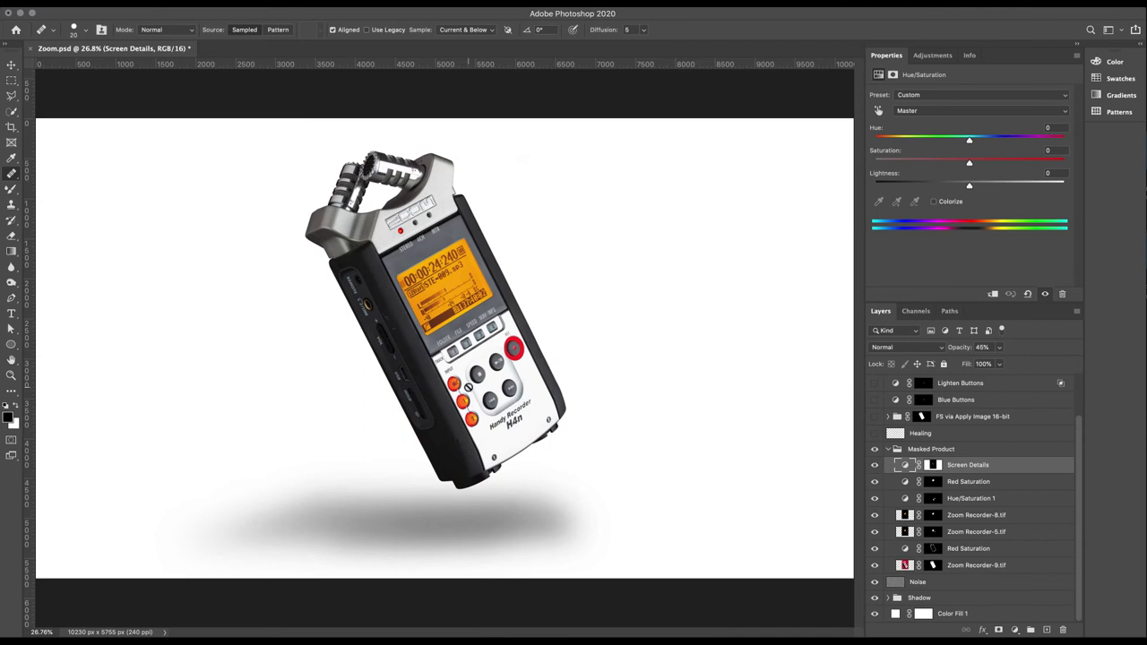
pyautogui.scroll(-3, 468, 387)
pyautogui.scroll(6, 467, 387)
pyautogui.scroll(3, 468, 387)
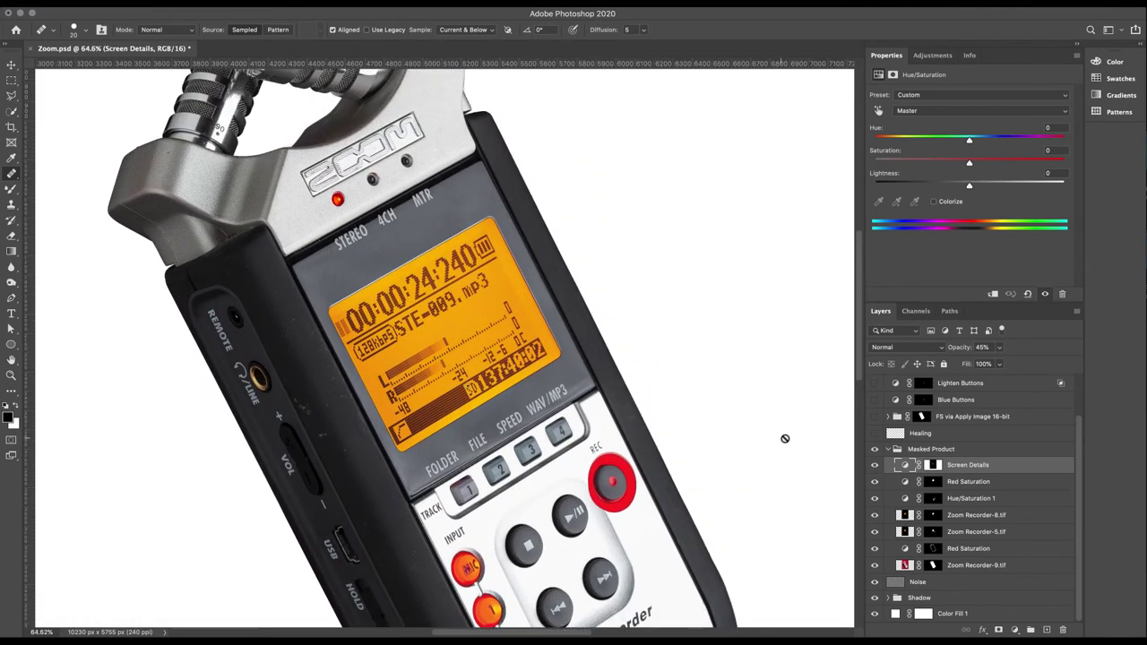
pyautogui.click(890, 451)
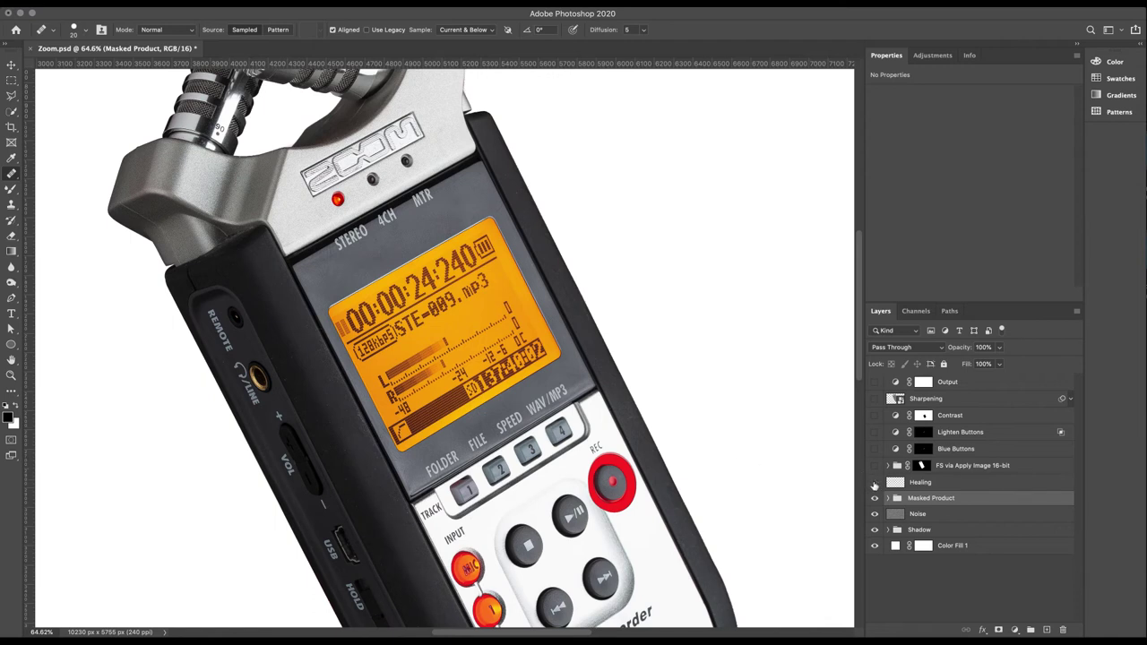
# Turn on the Healing layer, choose from the healing tools list, and dismiss the source-point alert.
pyautogui.click(874, 484)
pyautogui.scroll(-3, 354, 491)
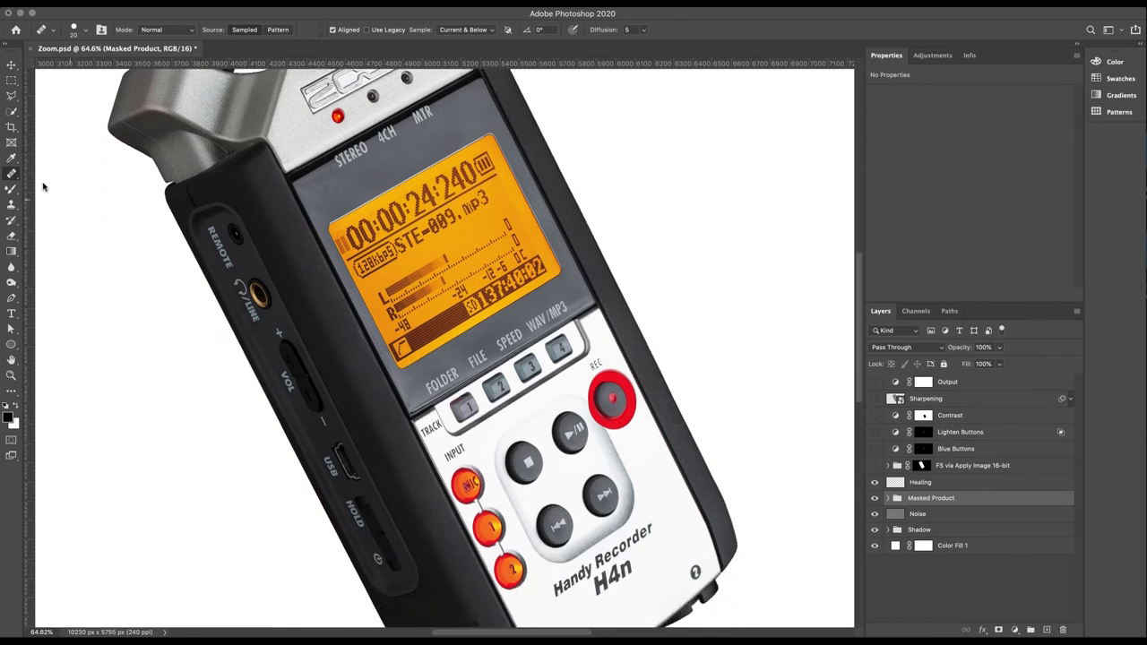
pyautogui.rightClick(12, 173)
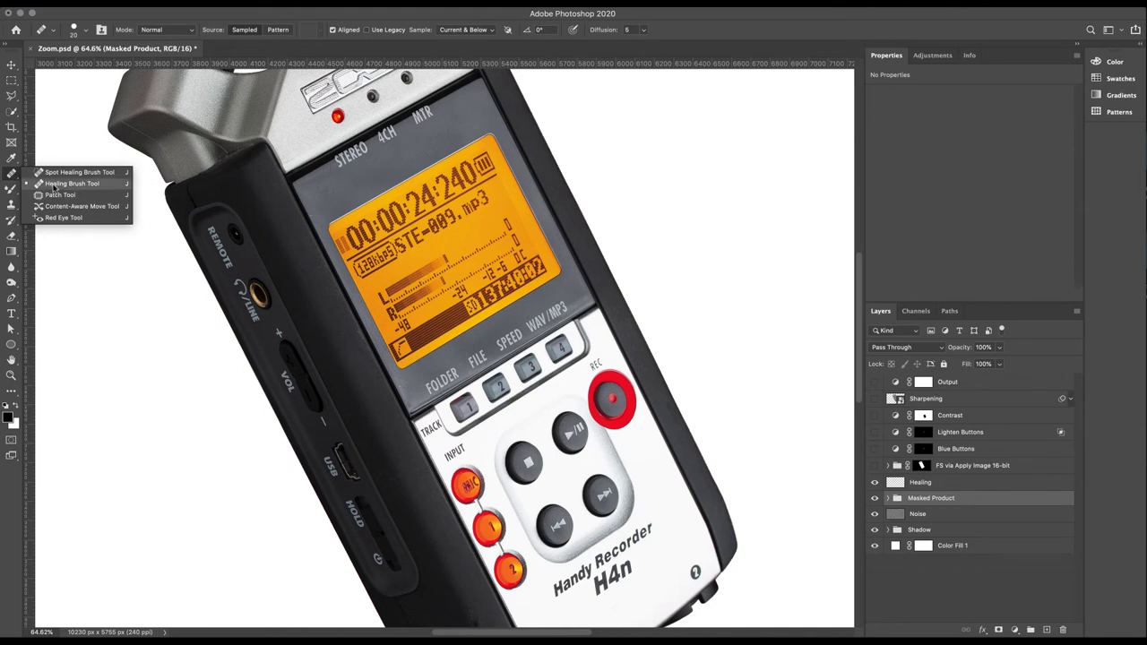
pyautogui.click(378, 393)
pyautogui.click(670, 170)
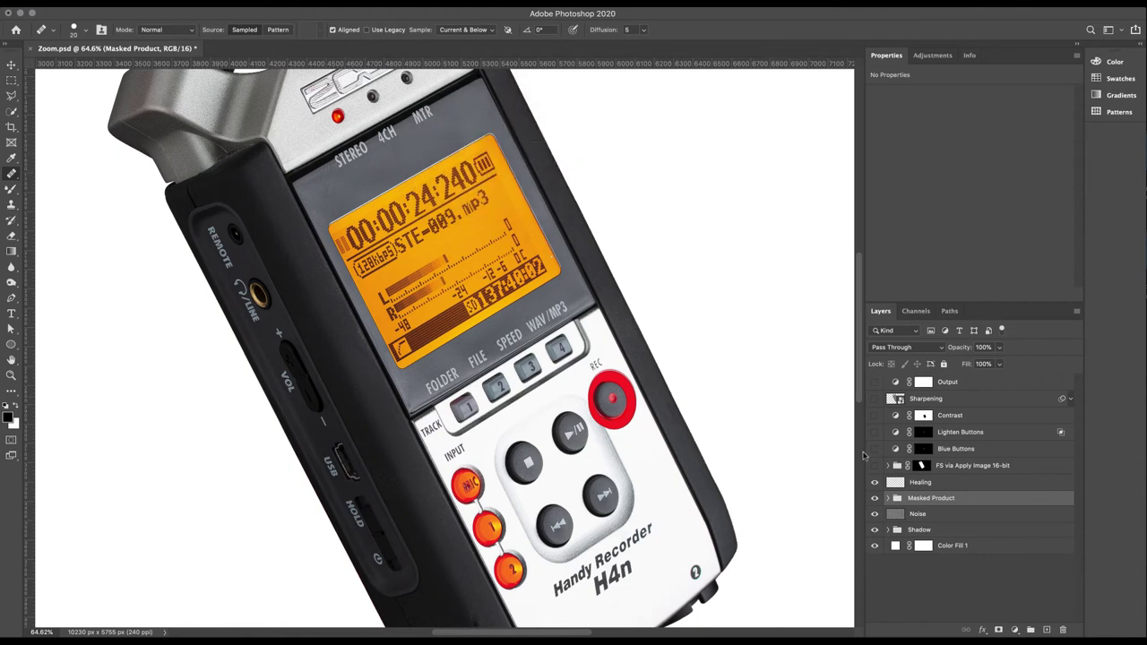
# Show the Healing layer alone to inspect its spots, then restore all other layers.
pyautogui.keyDown('alt'); pyautogui.click(875, 482); pyautogui.keyUp('alt')
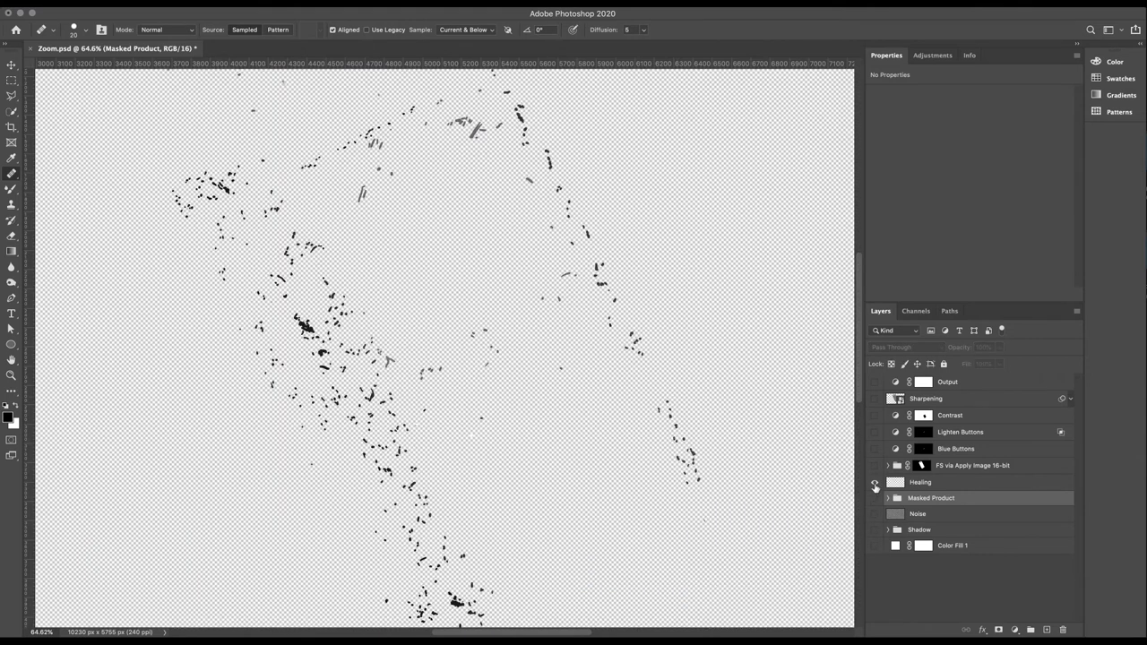
pyautogui.scroll(5, 699, 400)
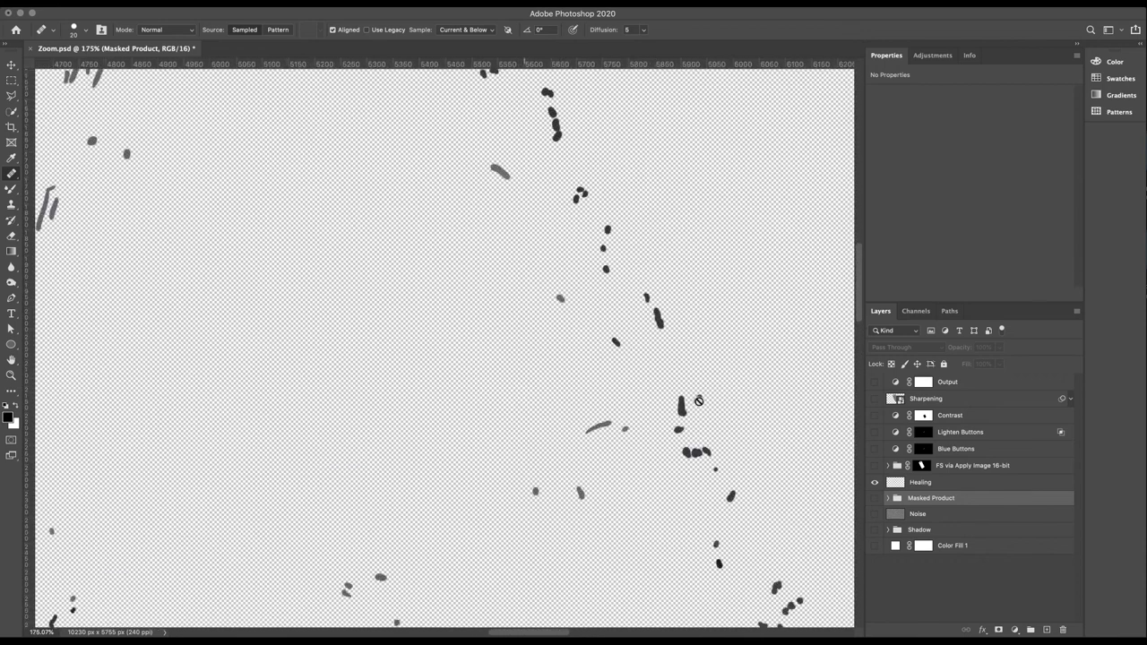
pyautogui.scroll(10, 698, 400)
pyautogui.hscroll(-5, 699, 401)
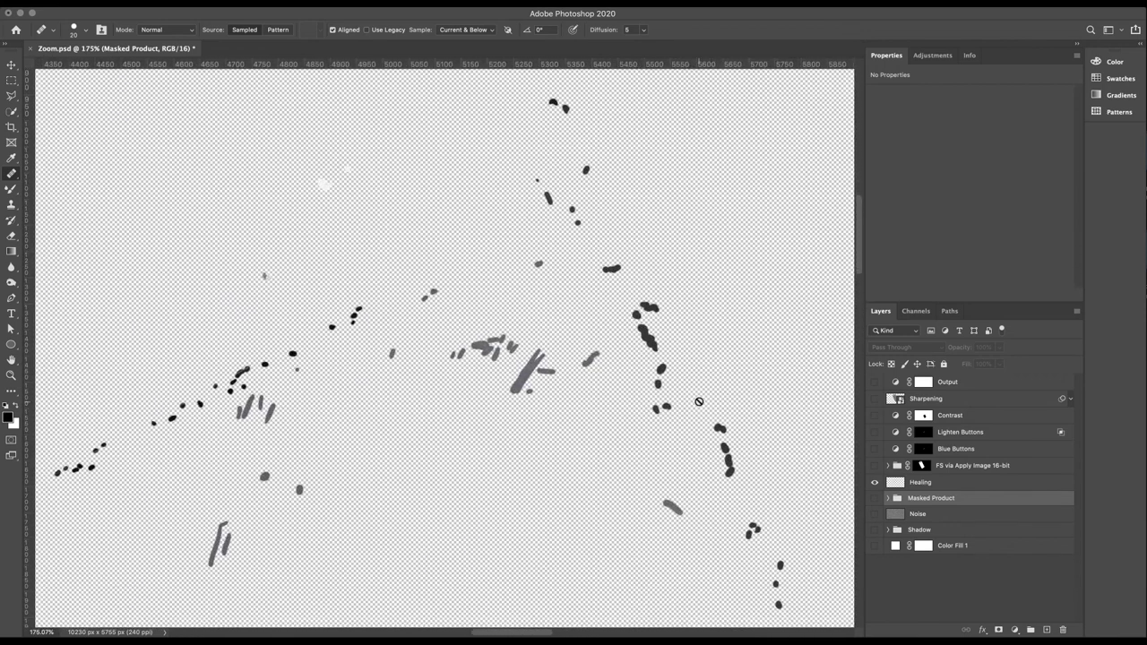
pyautogui.scroll(-10, 699, 400)
pyautogui.hscroll(-5, 698, 400)
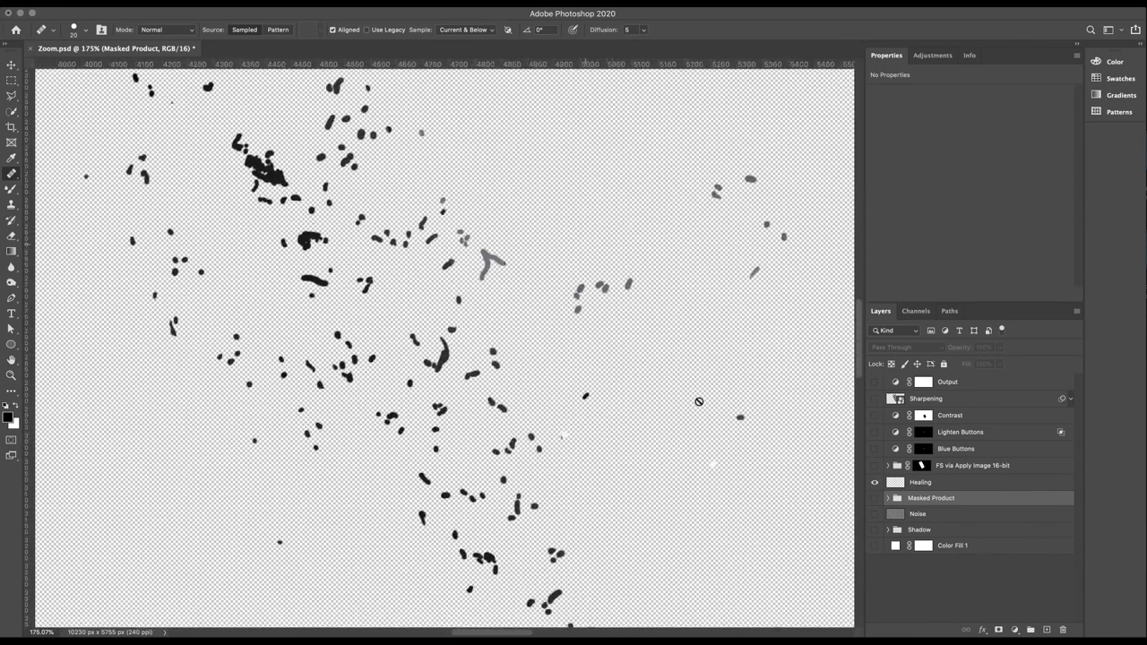
pyautogui.scroll(-5, 698, 400)
pyautogui.scroll(-8, 699, 401)
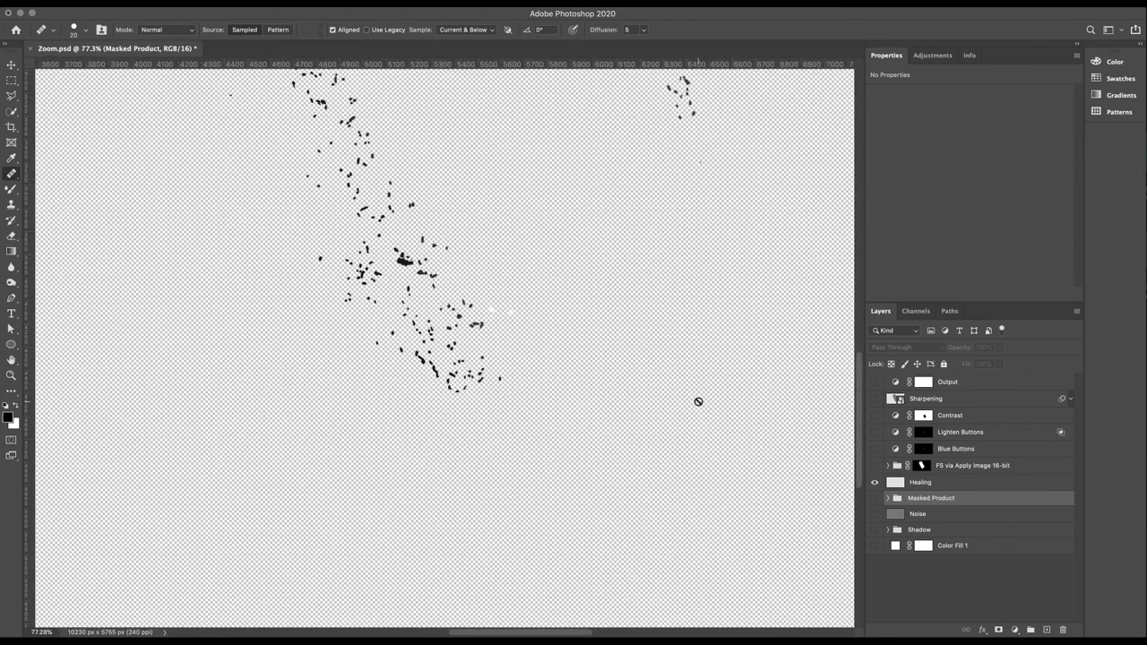
pyautogui.scroll(-10, 698, 401)
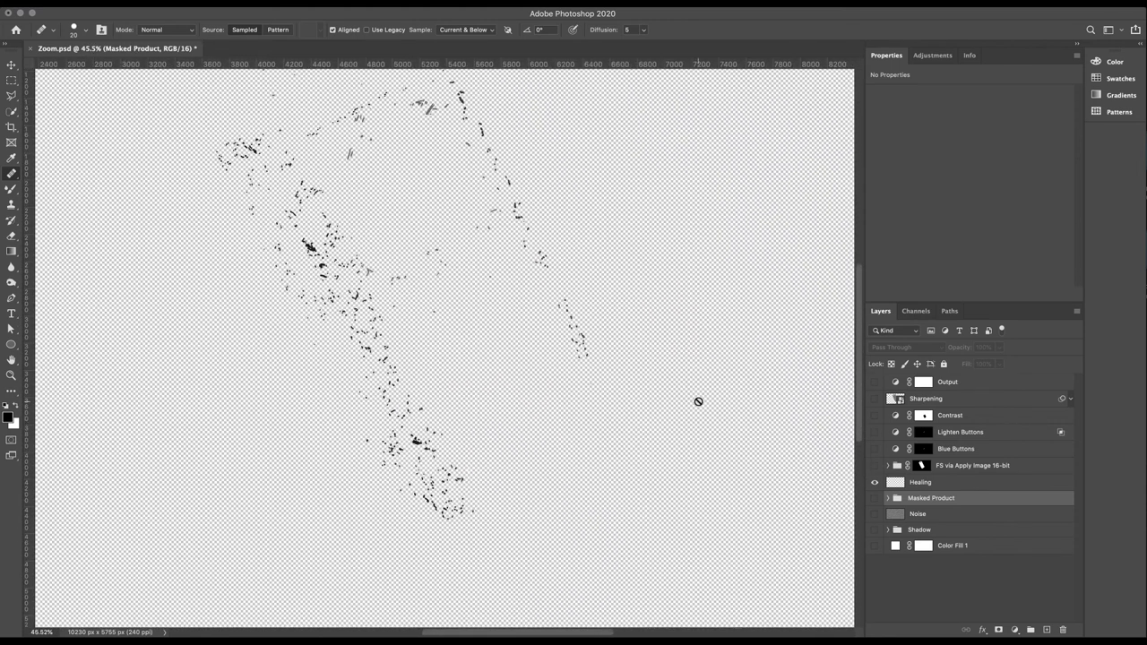
pyautogui.scroll(2, 698, 400)
pyautogui.scroll(-4, 698, 401)
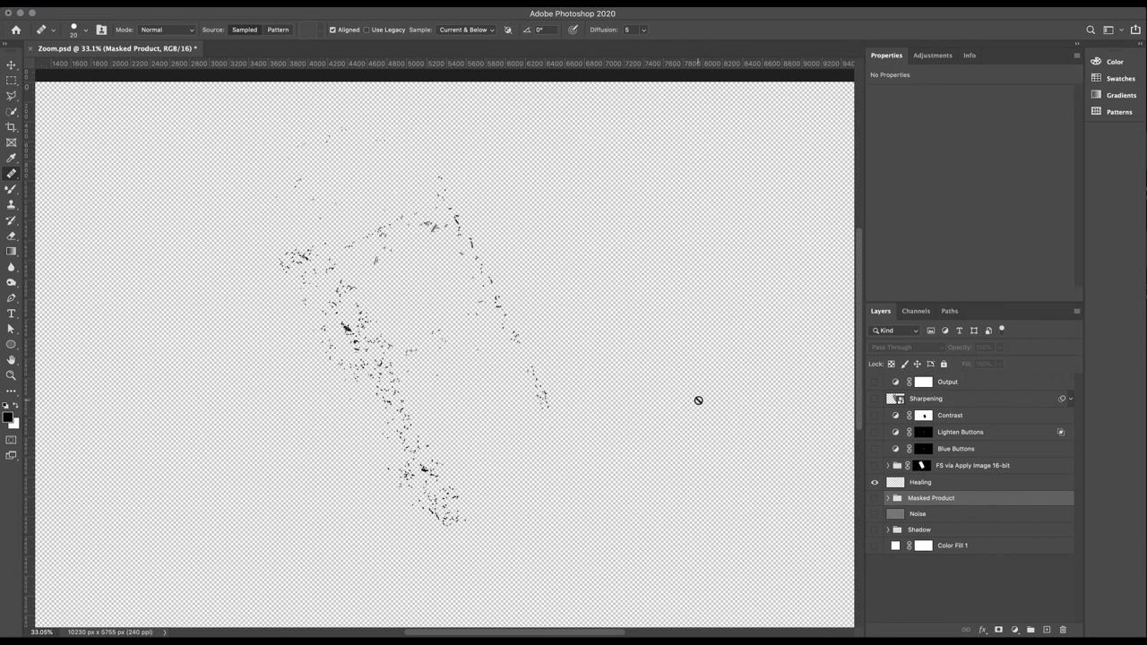
pyautogui.keyDown('alt'); pyautogui.click(875, 482); pyautogui.keyUp('alt')
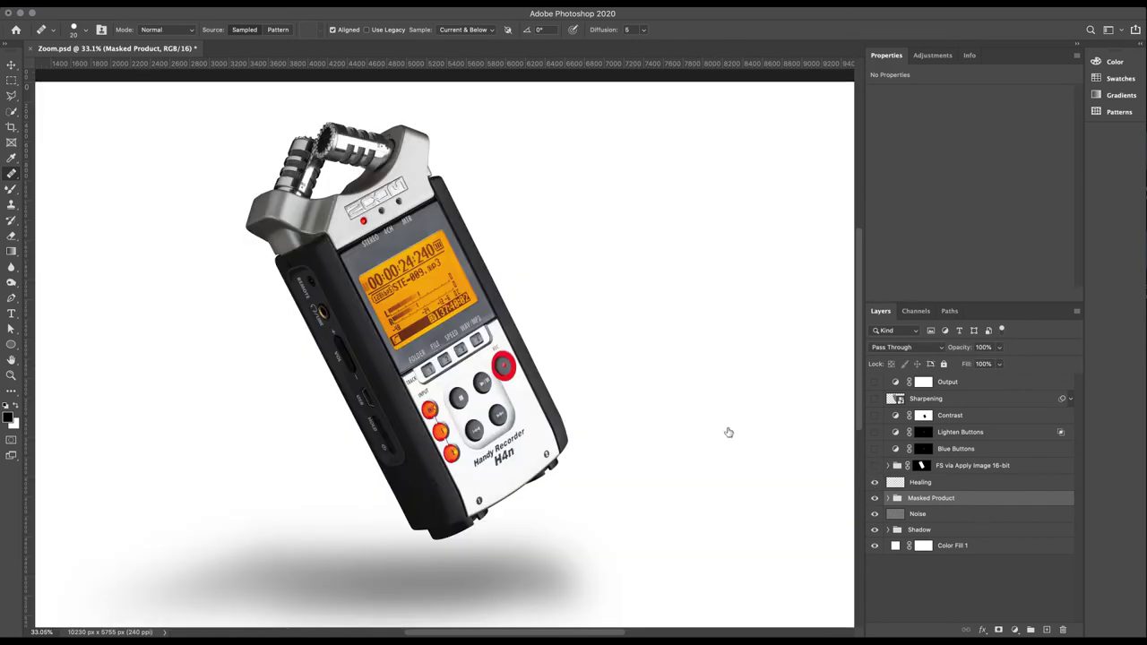
pyautogui.scroll(8, 388, 386)
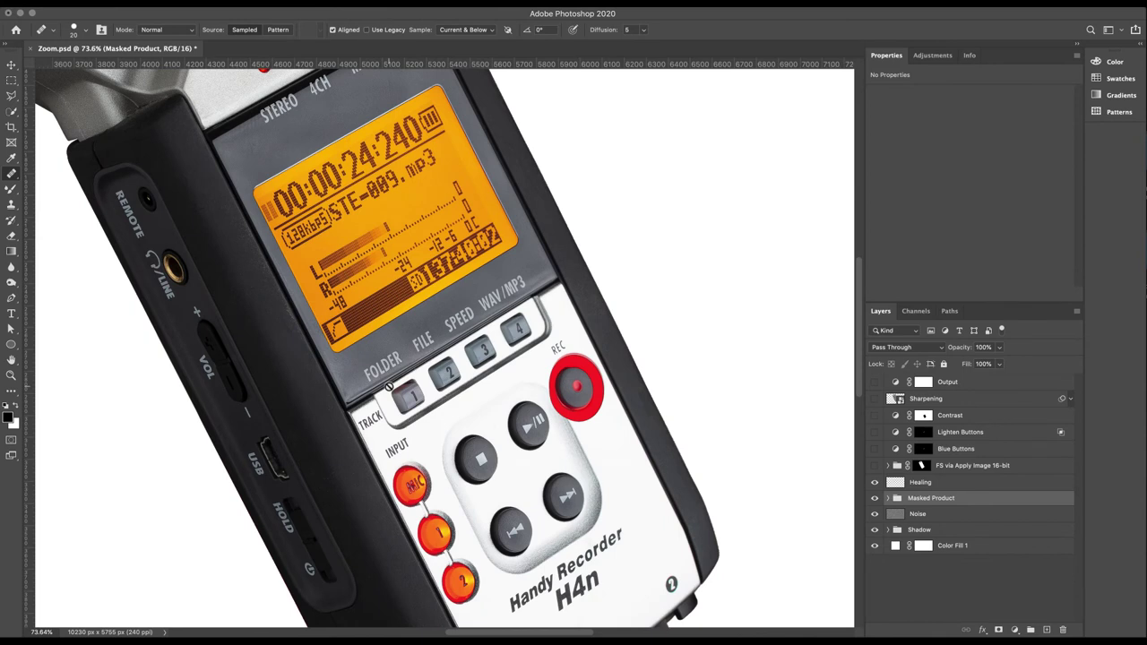
pyautogui.scroll(3, 280, 211)
pyautogui.scroll(-3, 281, 212)
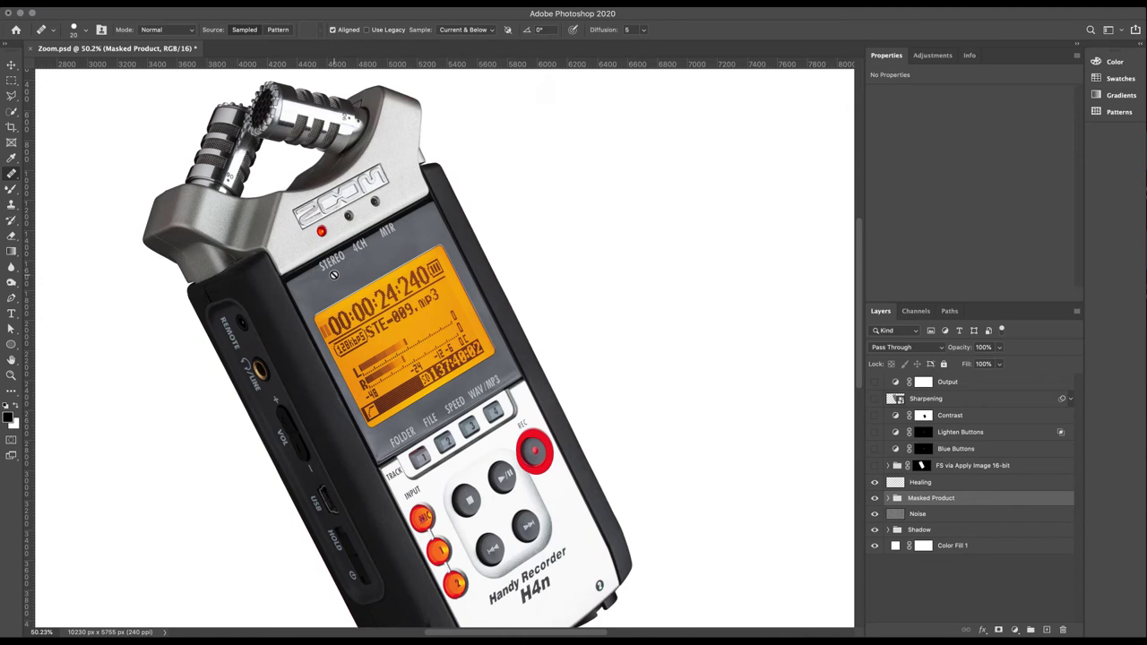
pyautogui.scroll(-3, 333, 274)
pyautogui.scroll(-2, 333, 274)
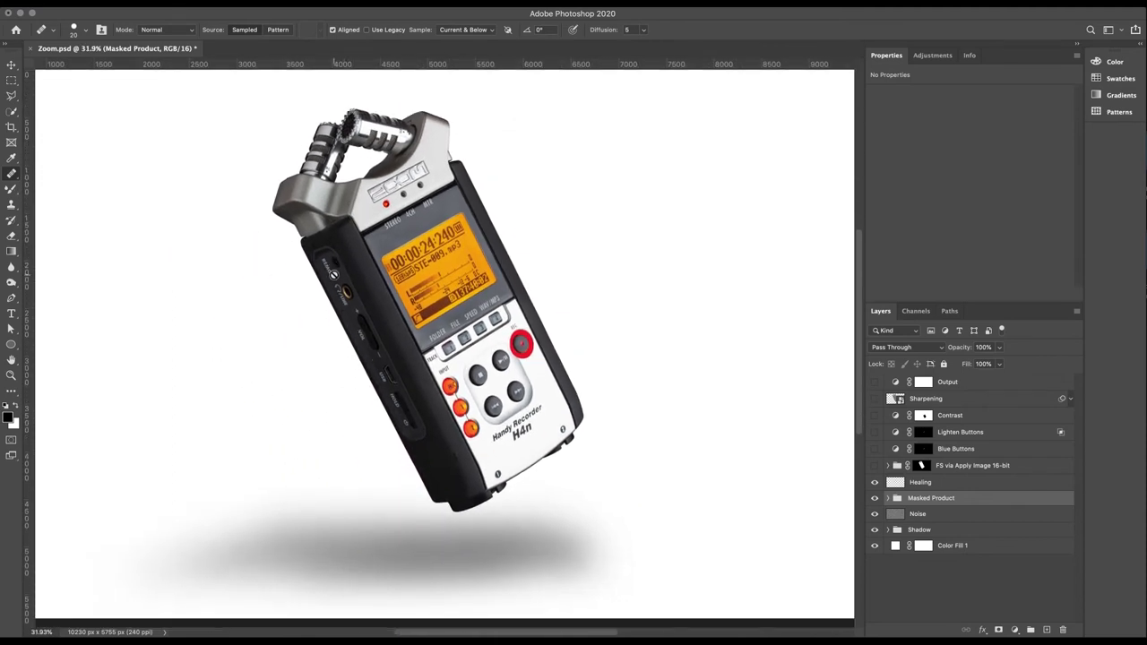
pyautogui.scroll(-1, 333, 274)
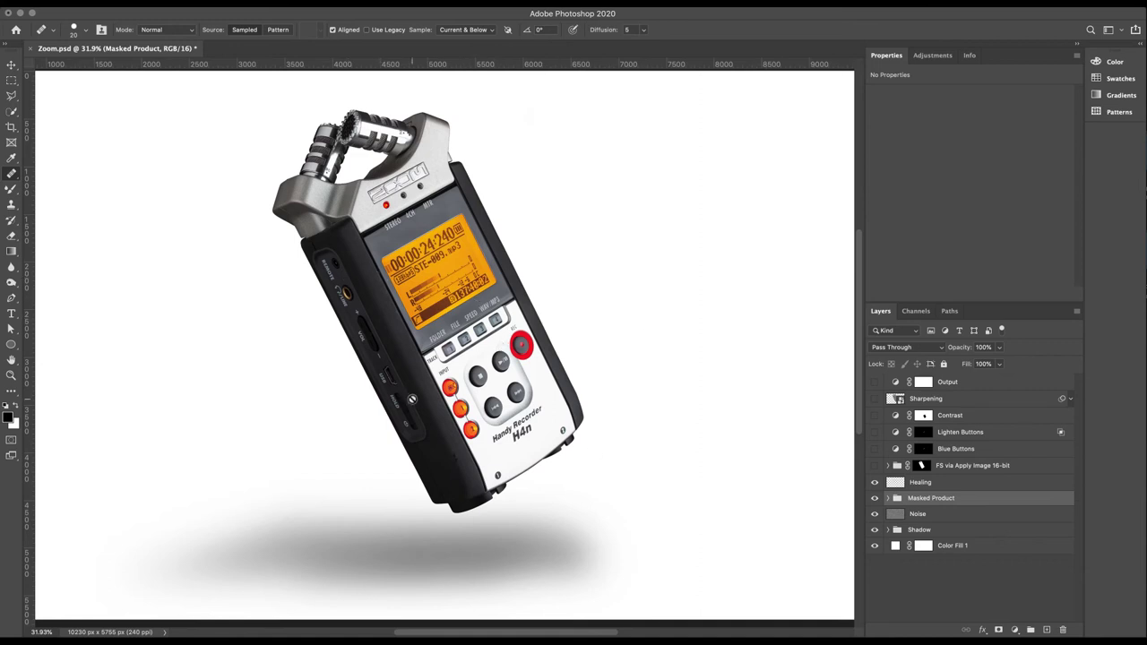
pyautogui.hotkey('ctrl', '+')
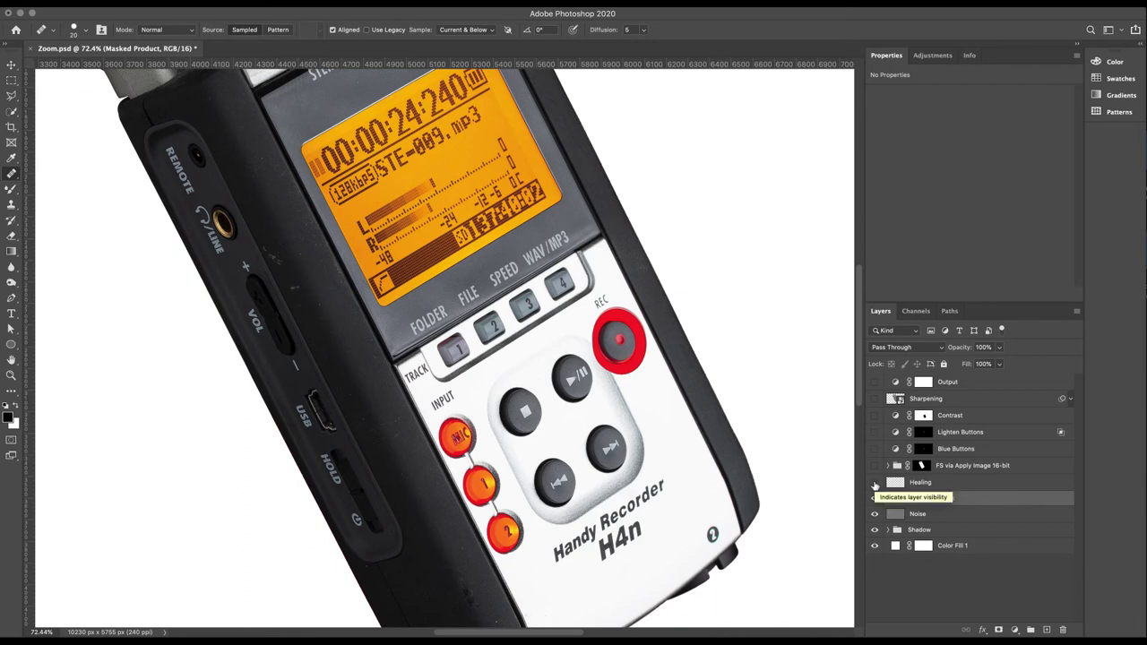
pyautogui.click(875, 484)
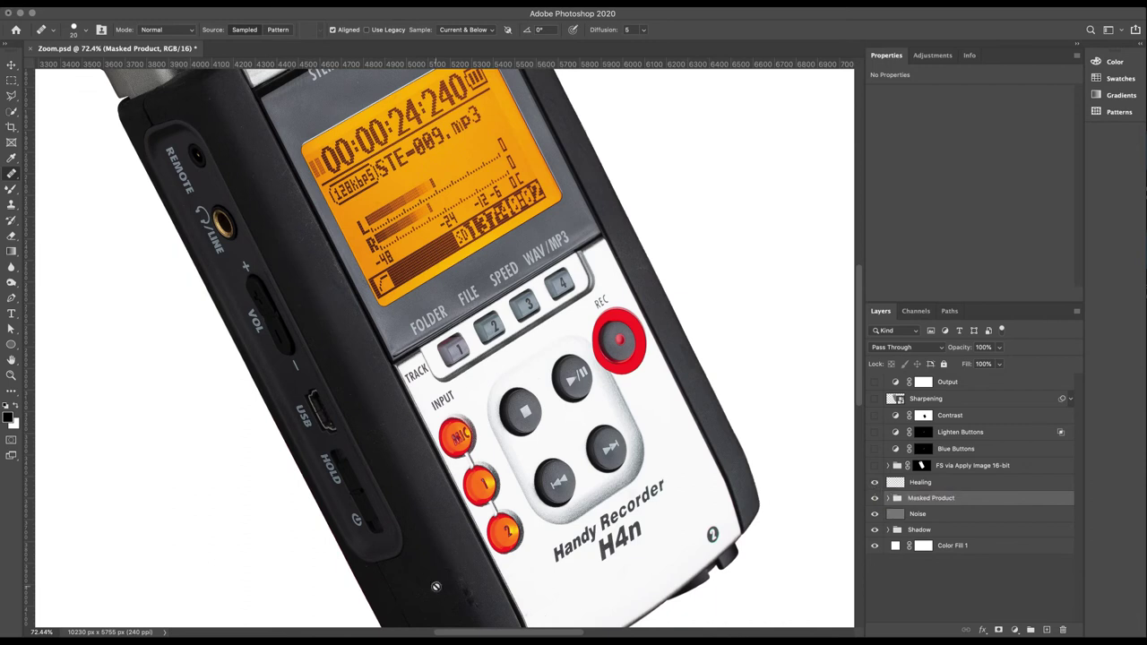
# Switch on the FS via Apply Image 16-bit group and expand it to list its four layers.
pyautogui.scroll(-3, 435, 586)
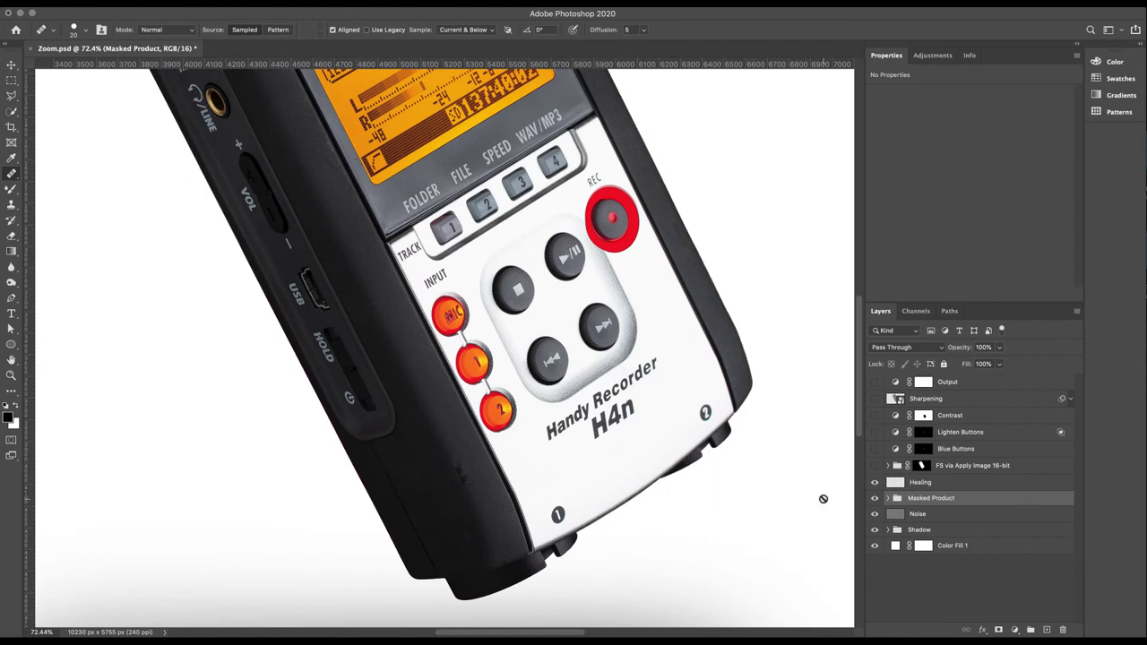
pyautogui.scroll(5, 493, 500)
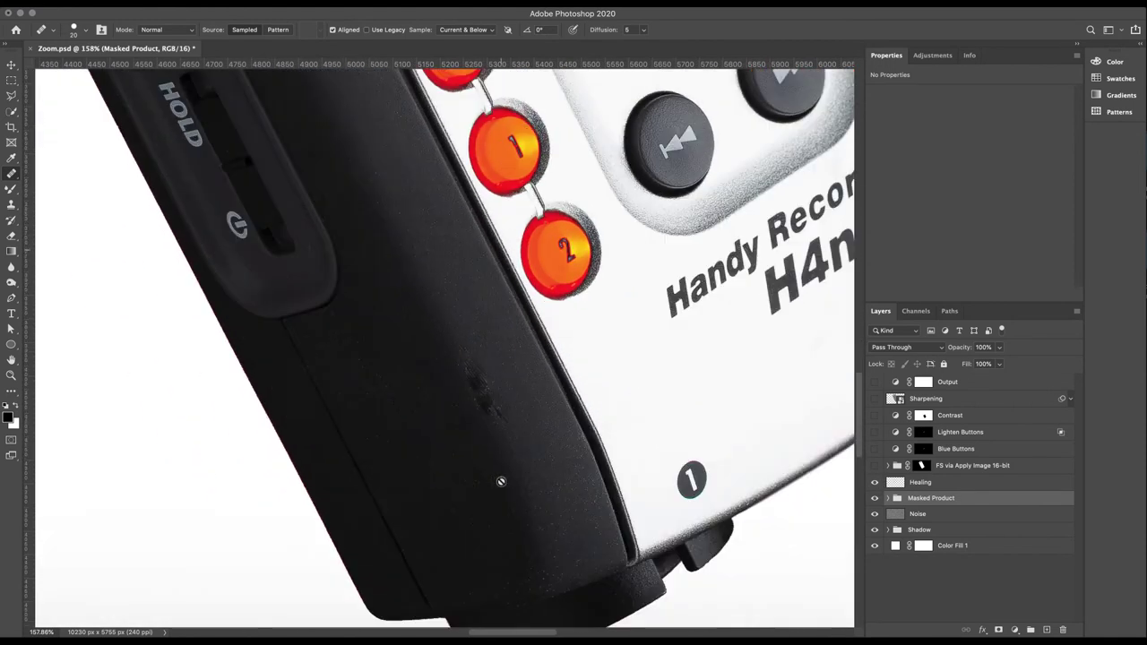
pyautogui.scroll(2, 484, 422)
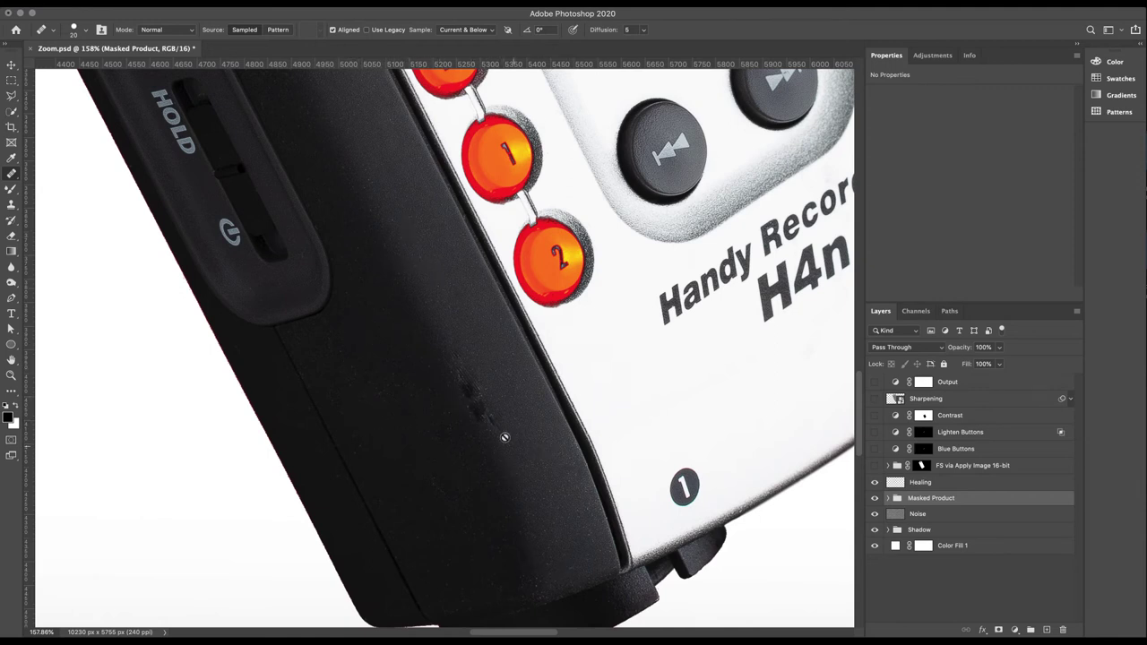
pyautogui.click(874, 465)
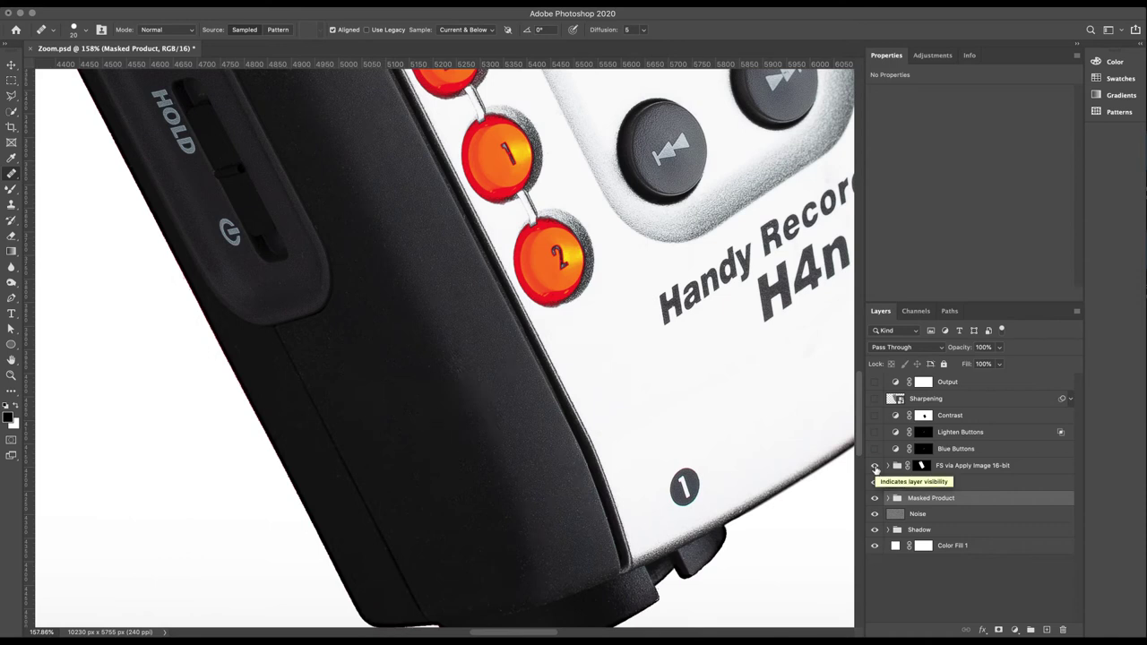
pyautogui.click(887, 465)
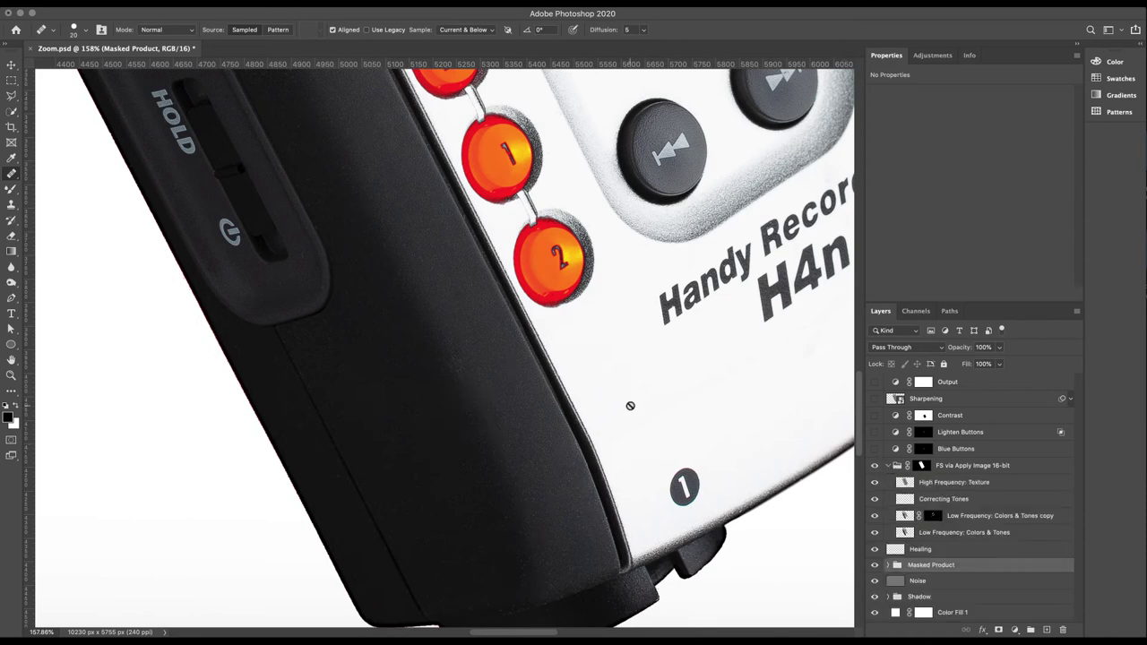
pyautogui.scroll(-5, 448, 425)
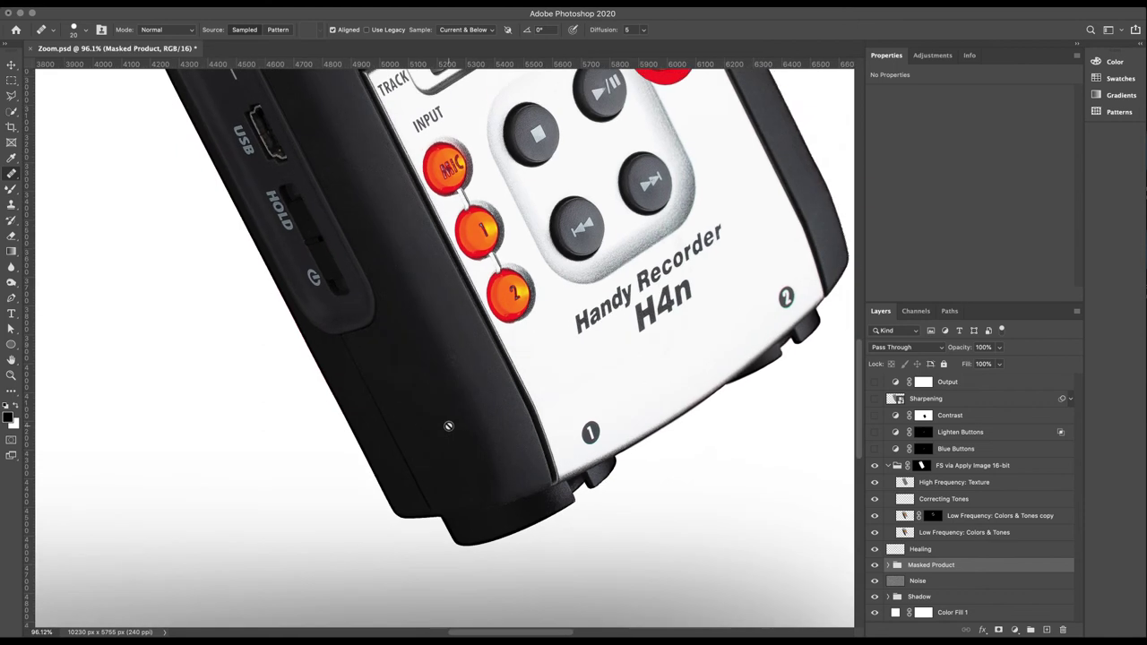
pyautogui.scroll(3, 448, 425)
pyautogui.scroll(1, 448, 425)
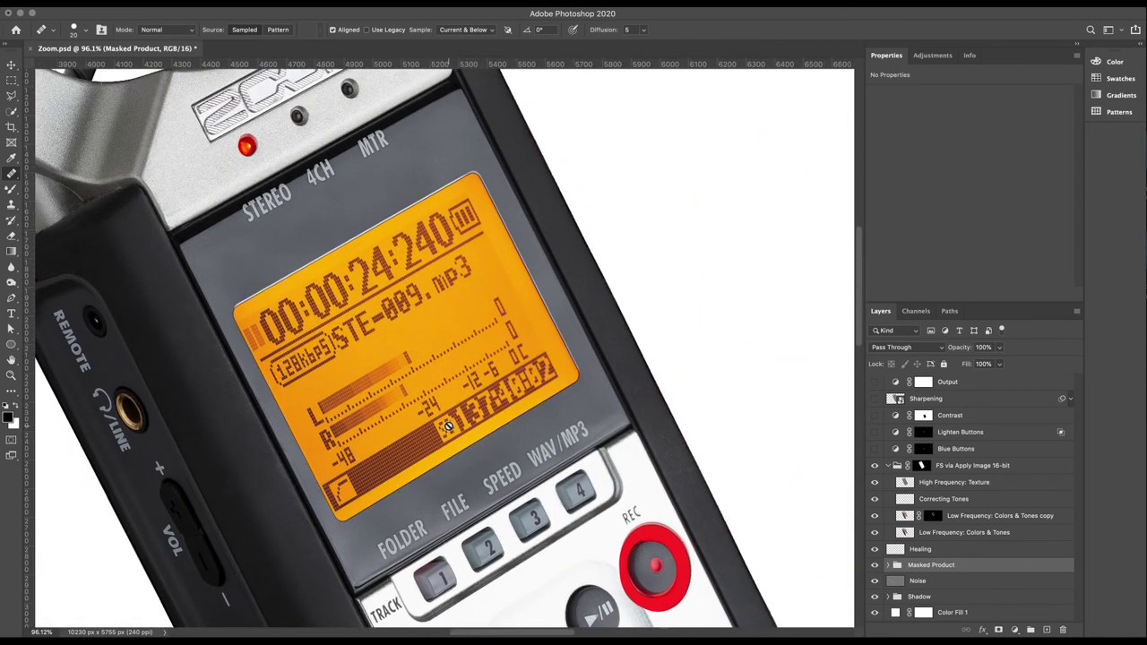
pyautogui.click(874, 467)
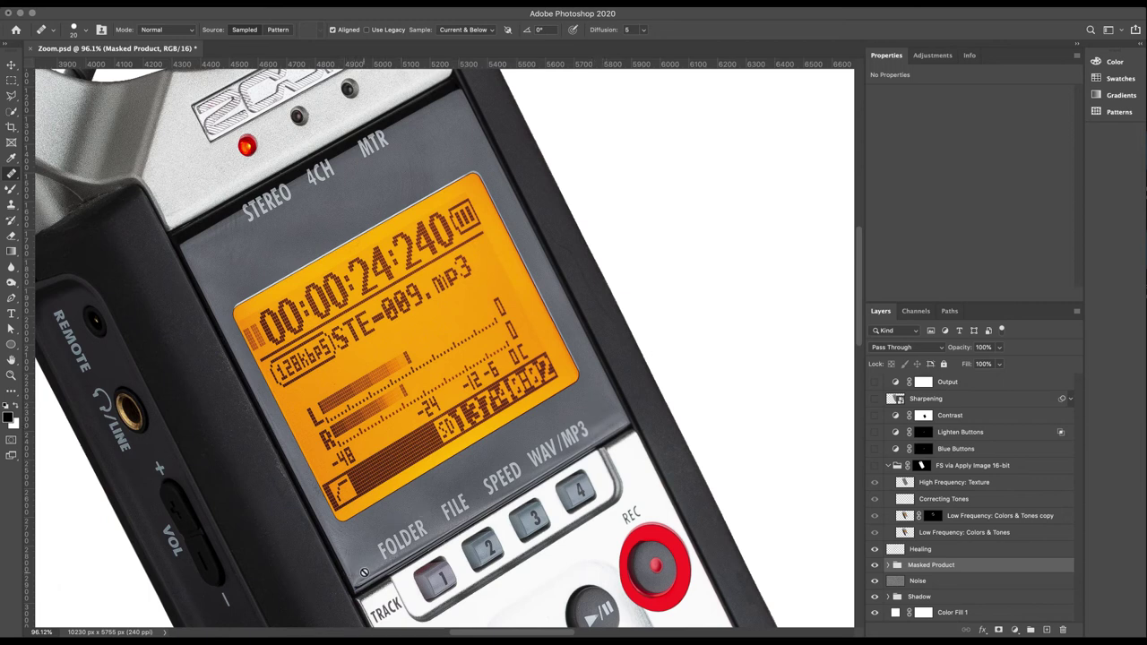
pyautogui.click(874, 467)
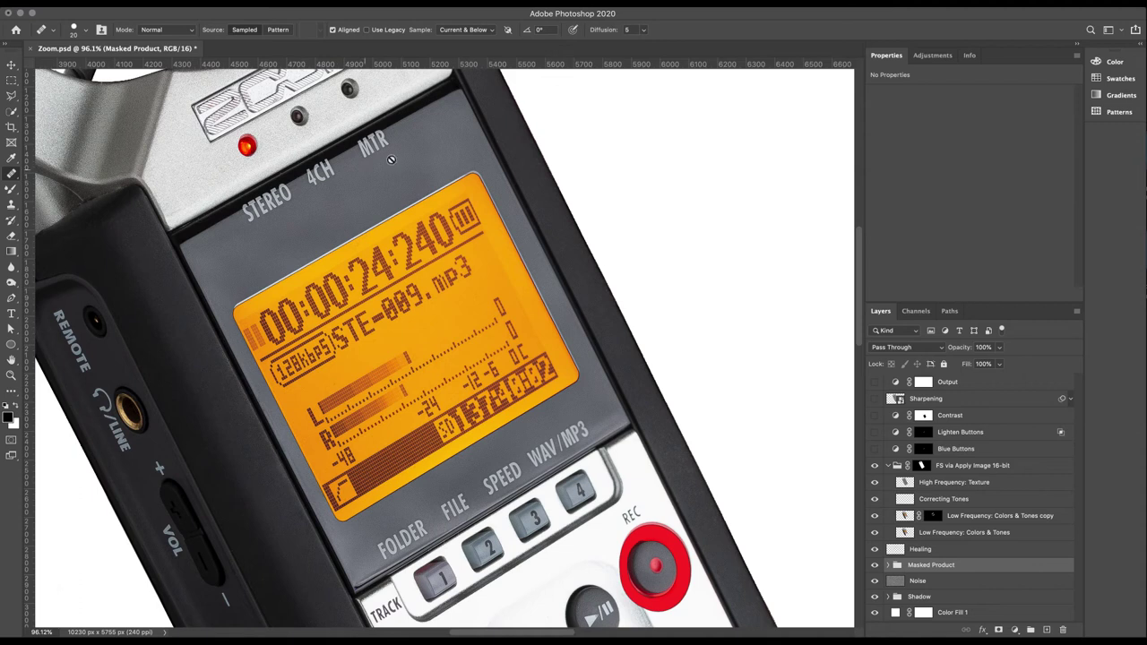
pyautogui.scroll(-5, 413, 158)
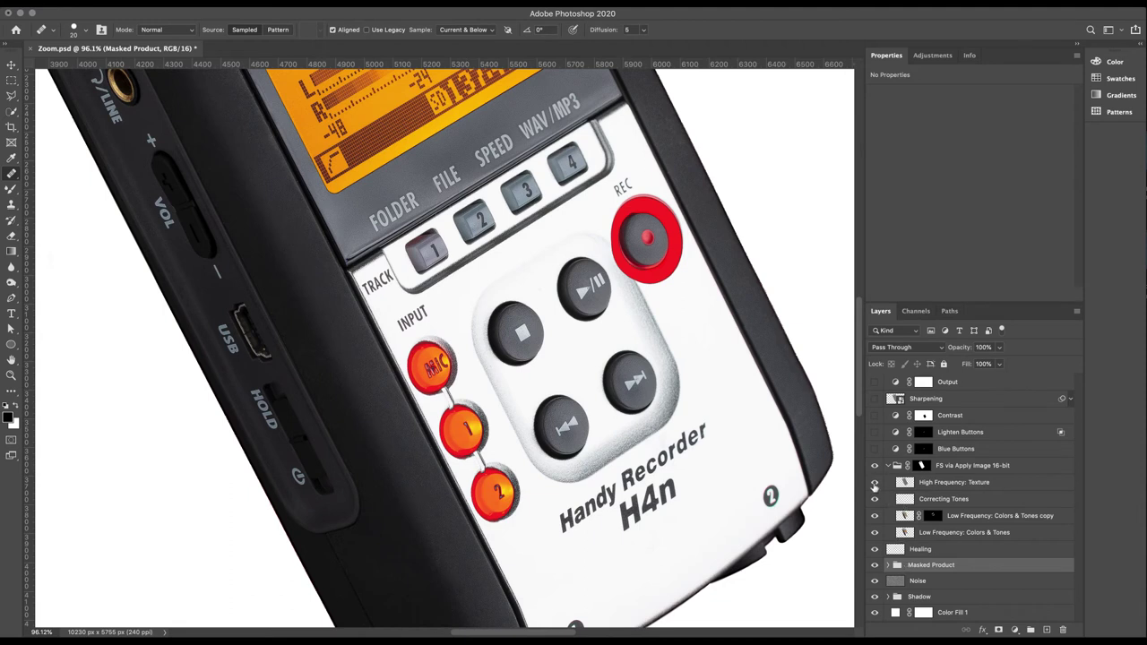
# Hide the High Frequency: Texture and Correcting Tones layers to compare, then restore the texture detail.
pyautogui.moveTo(874, 482); pyautogui.dragTo(875, 505)
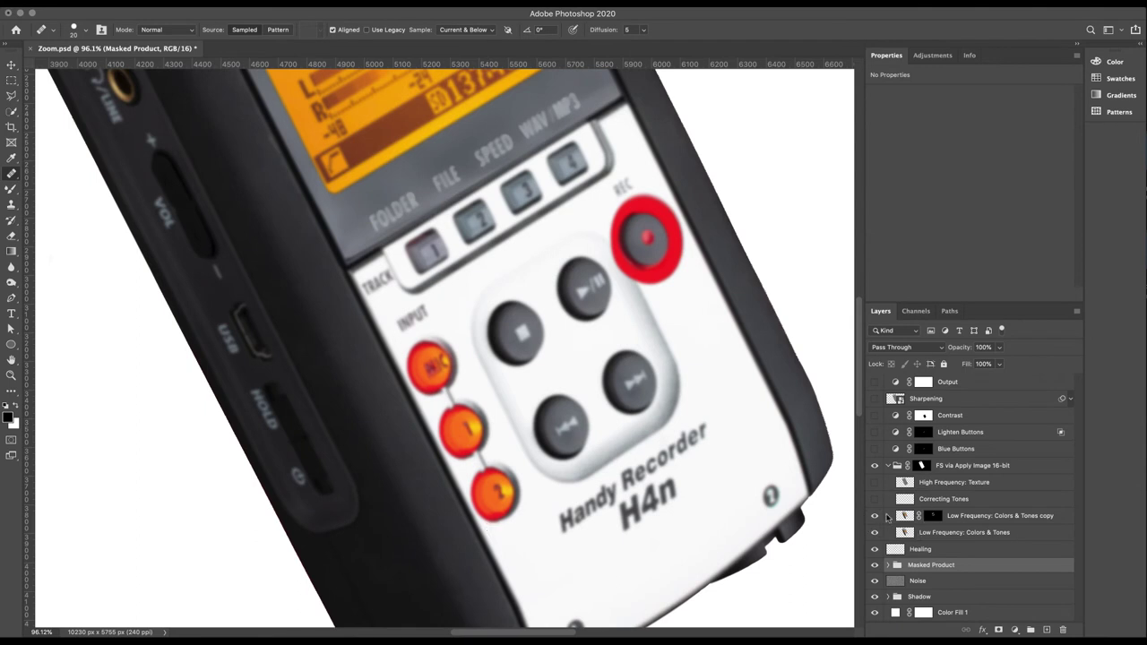
pyautogui.scroll(-5, 556, 490)
pyautogui.scroll(15, 557, 490)
pyautogui.hscroll(-5, 556, 490)
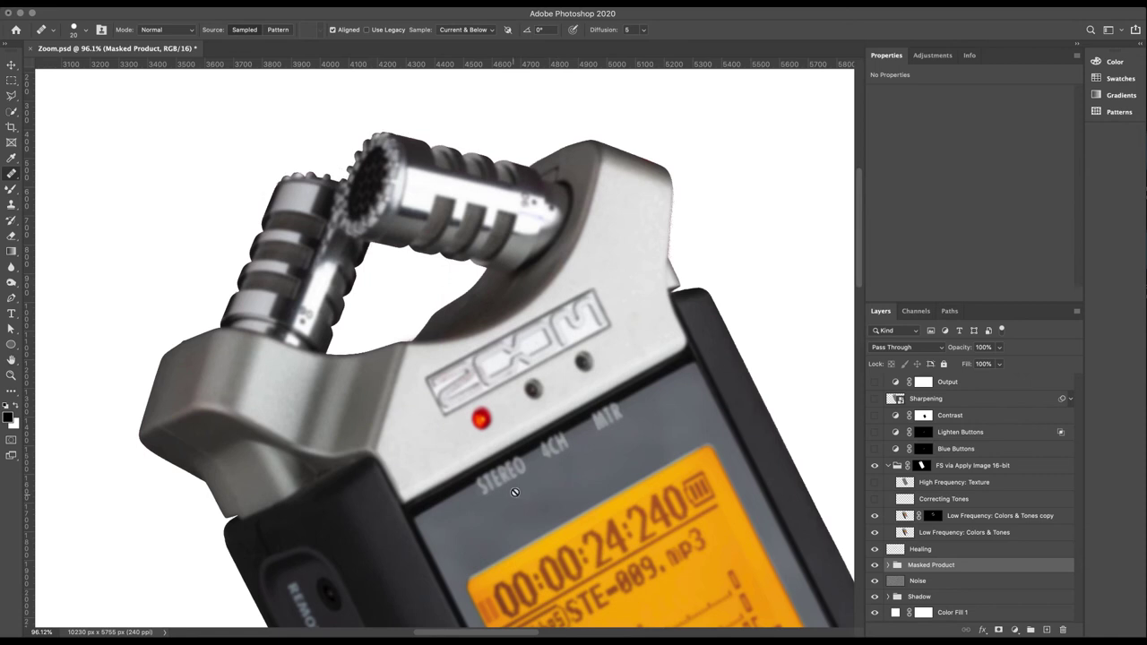
pyautogui.scroll(-8, 562, 456)
pyautogui.hscroll(1, 562, 456)
pyautogui.scroll(-3, 561, 456)
pyautogui.hscroll(1, 562, 456)
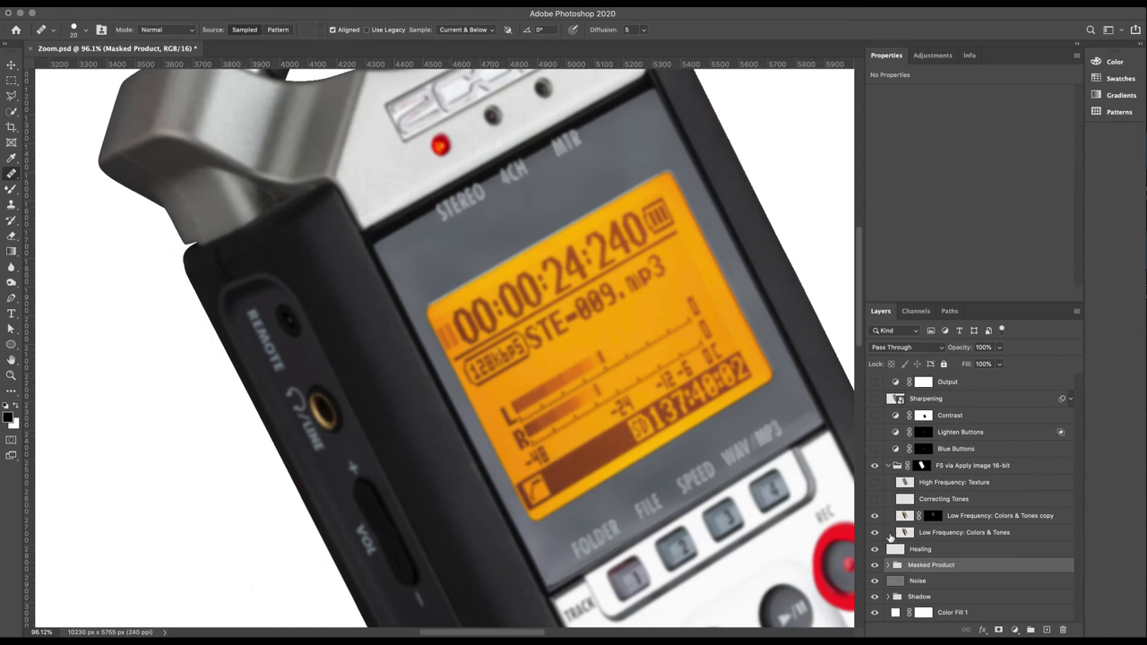
pyautogui.click(874, 483)
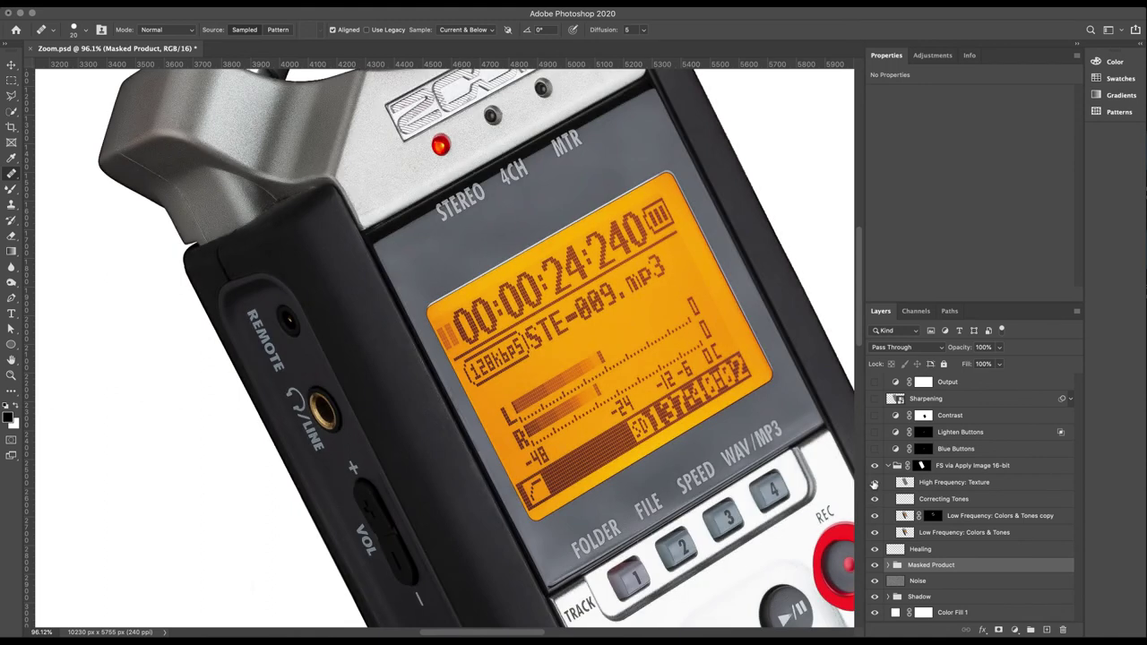
# View High Frequency: Texture alone, restore all layers, and collapse the FS via Apply Image 16-bit group.
pyautogui.keyDown('alt'); pyautogui.click(875, 483); pyautogui.keyUp('alt')
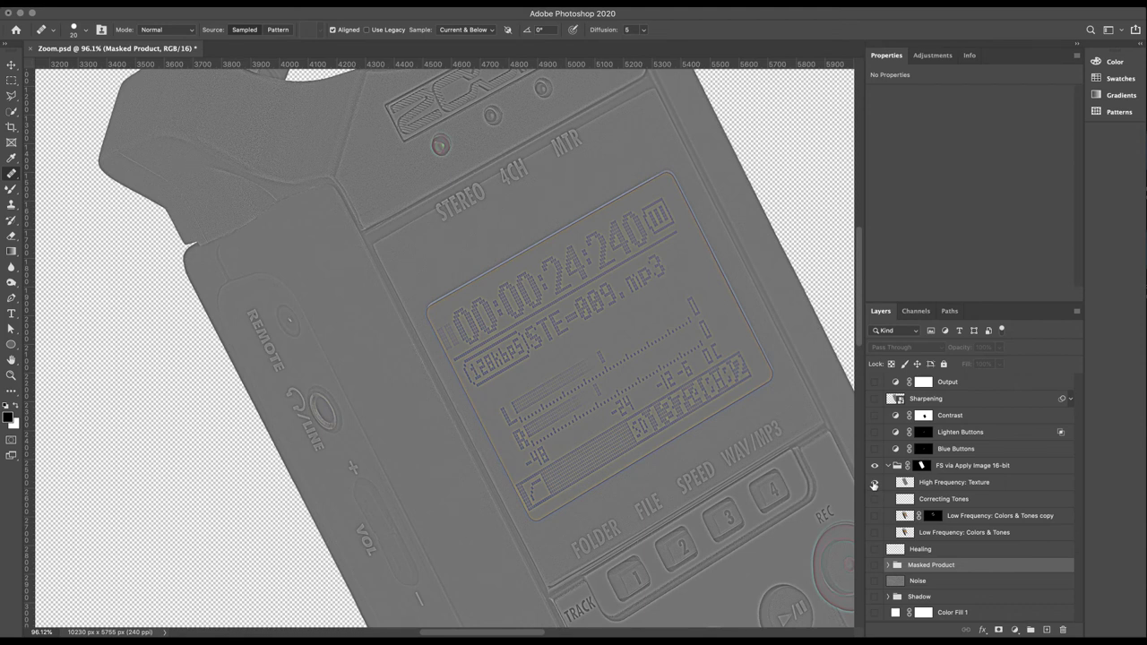
pyautogui.keyDown('alt'); pyautogui.click(875, 482); pyautogui.keyUp('alt')
pyautogui.click(887, 466)
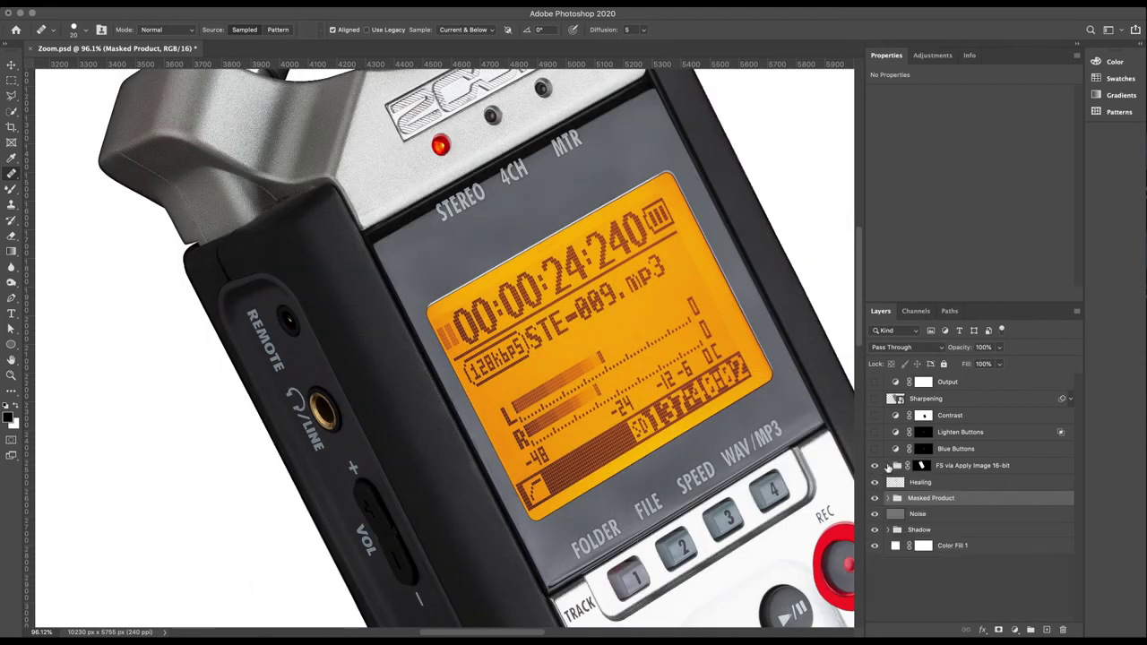
pyautogui.scroll(-5, 730, 436)
# Zoom in on the recorder's display and its four track buttons.
pyautogui.scroll(-3, 704, 443)
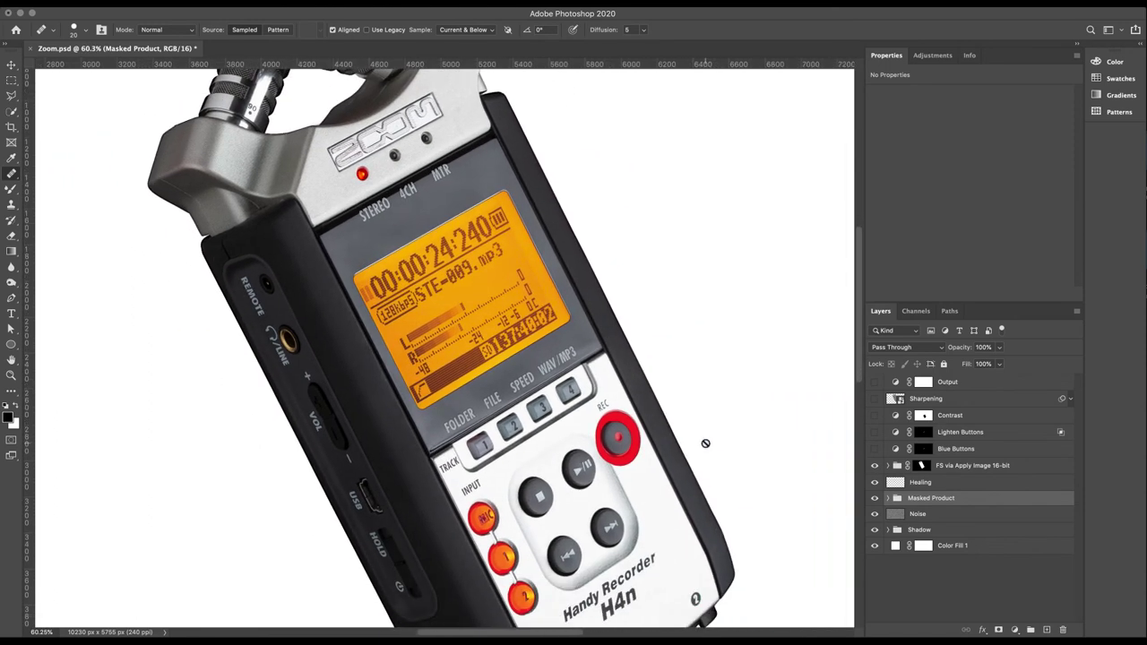
pyautogui.scroll(-2, 705, 443)
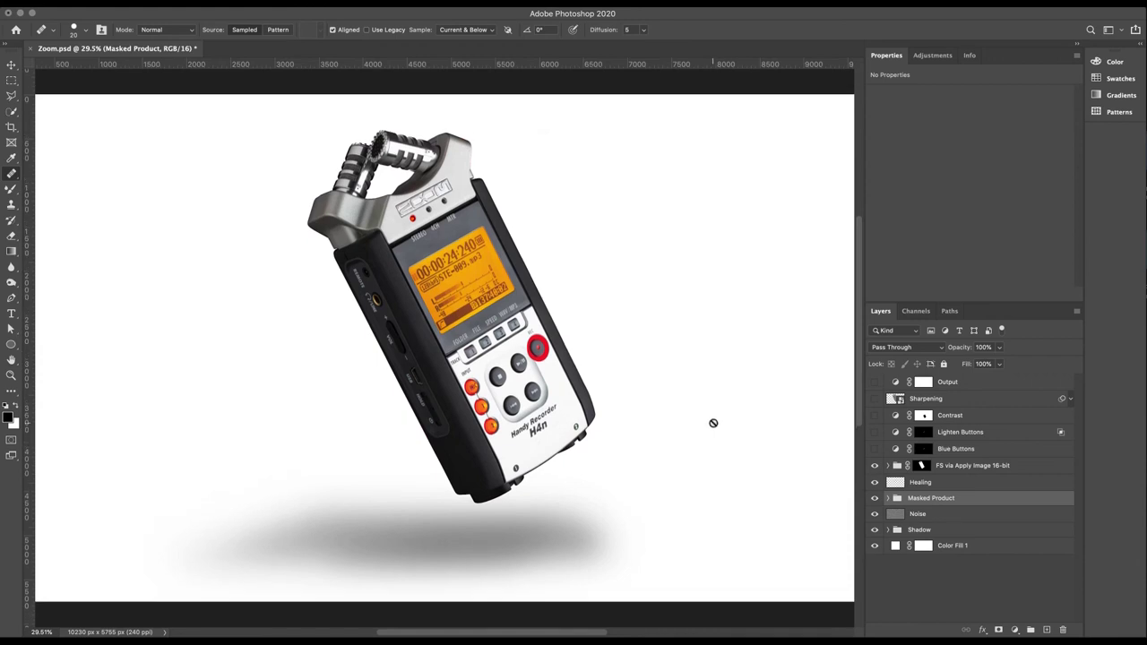
pyautogui.scroll(2, 712, 423)
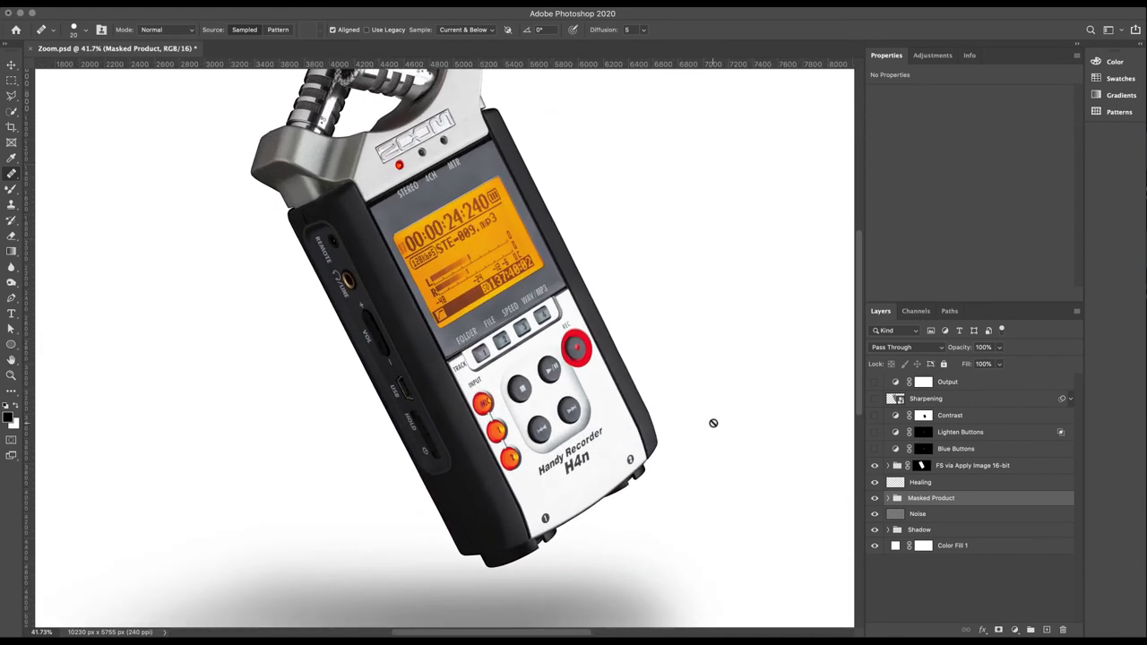
pyautogui.scroll(2, 713, 423)
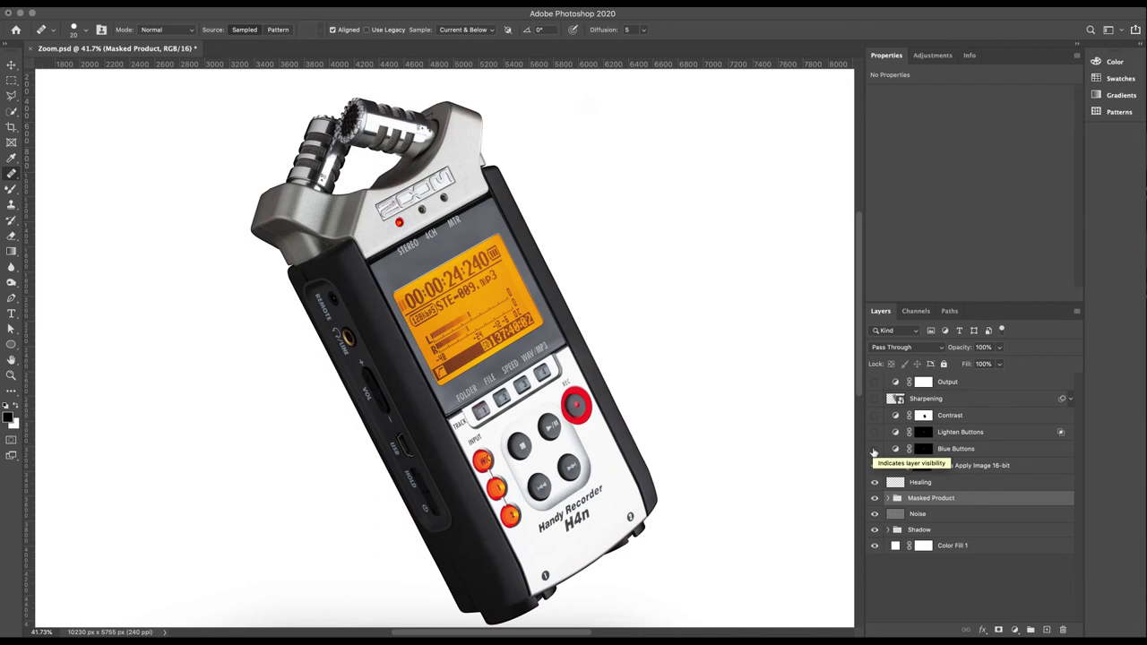
pyautogui.scroll(5, 441, 416)
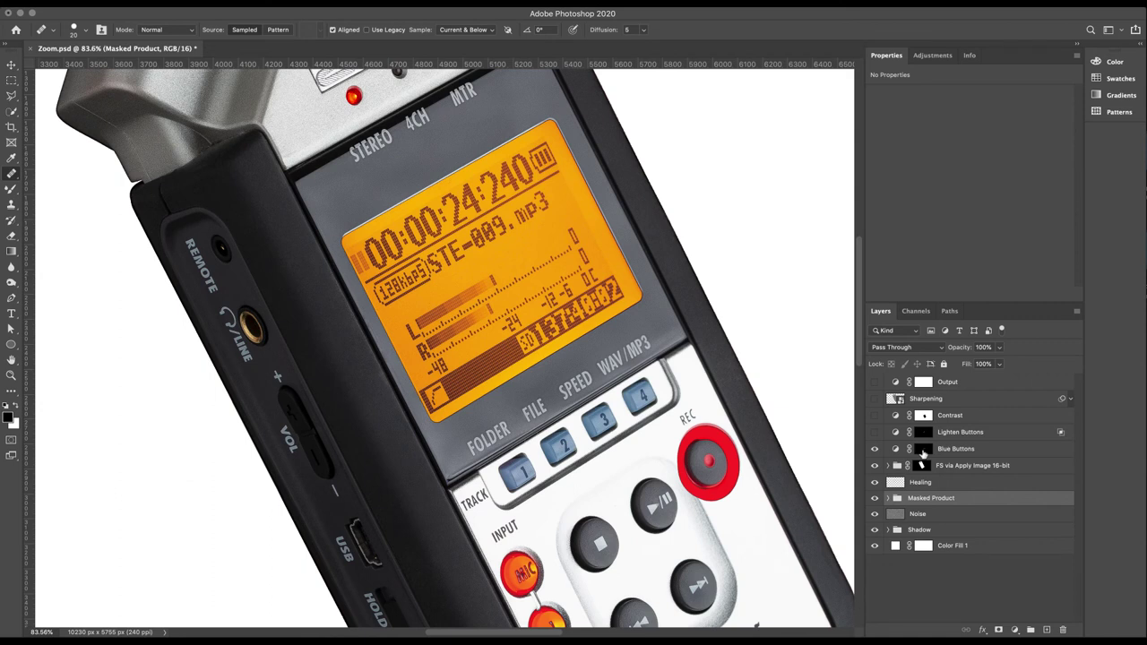
# Review Blue Buttons settings, then enable the 66% Lighten Buttons curve and compare before and after.
pyautogui.click(922, 452)
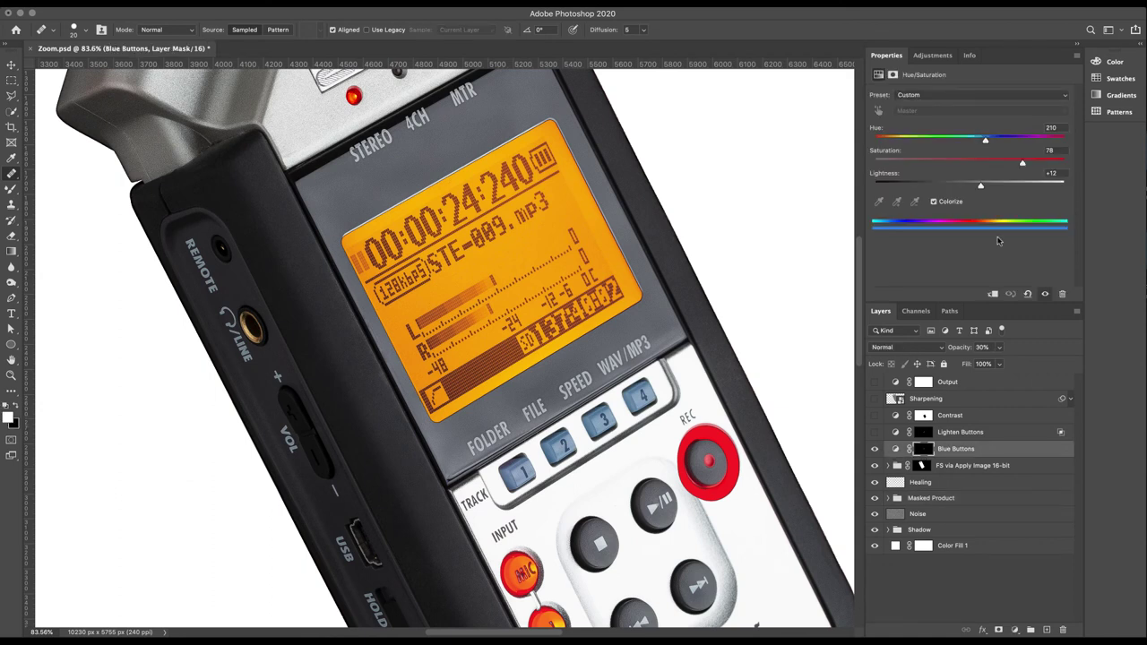
pyautogui.click(875, 433)
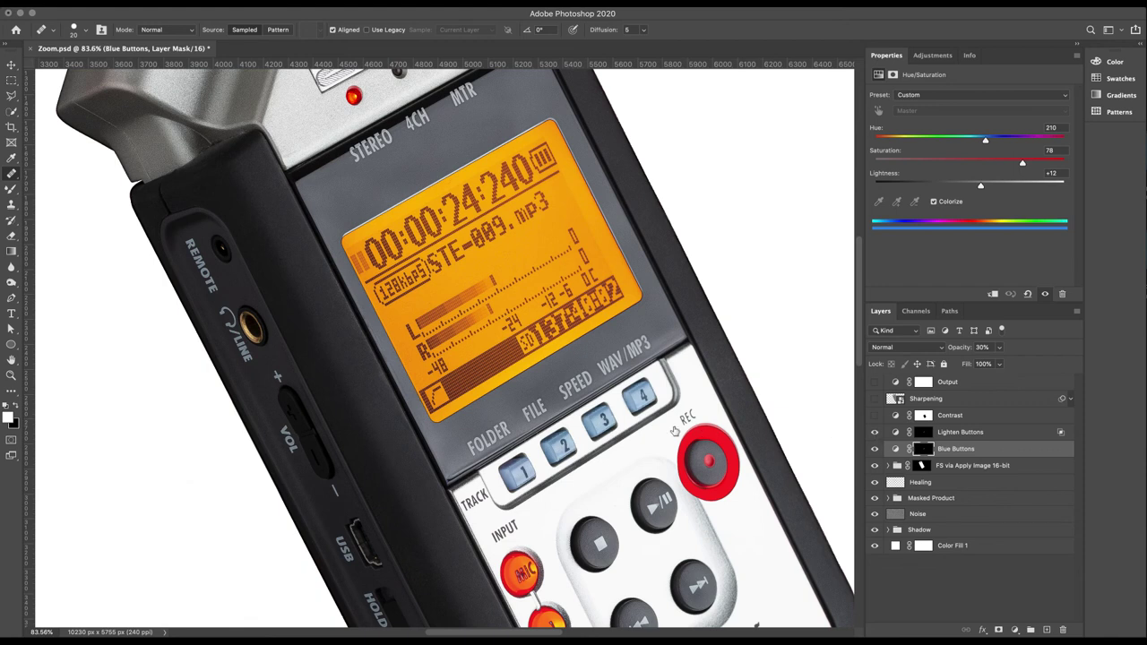
pyautogui.click(893, 434)
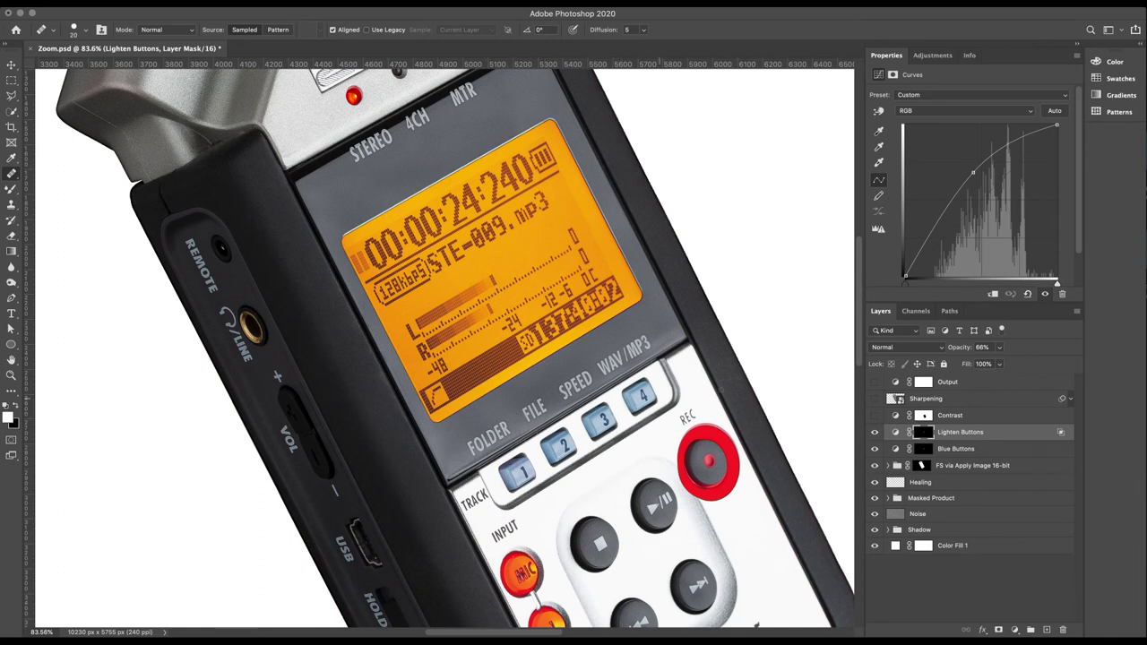
pyautogui.click(874, 432)
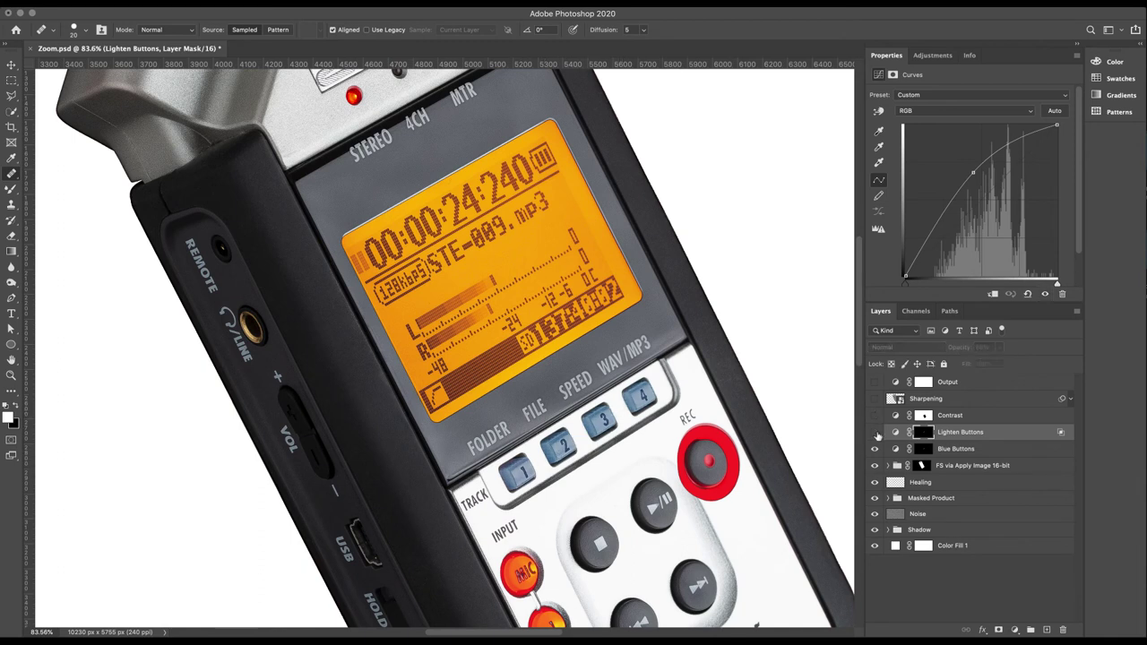
pyautogui.click(875, 433)
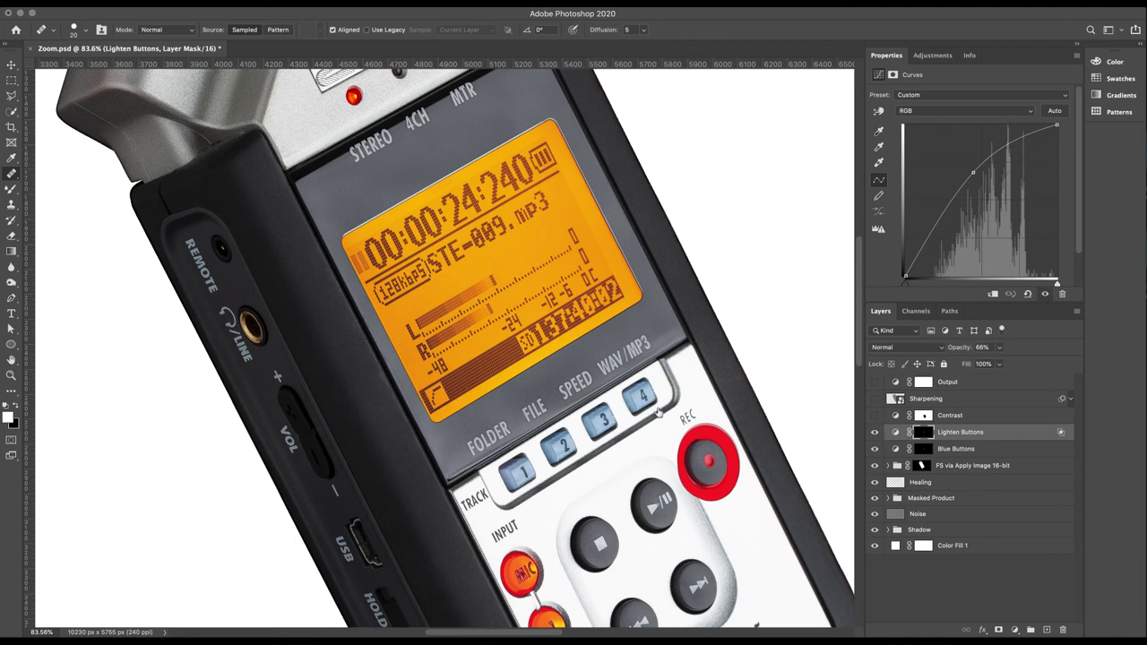
# Zoom out and switch on the Luminosity-mode Contrast curves layer, viewing its curve.
pyautogui.scroll(-3, 635, 402)
pyautogui.scroll(2, 635, 402)
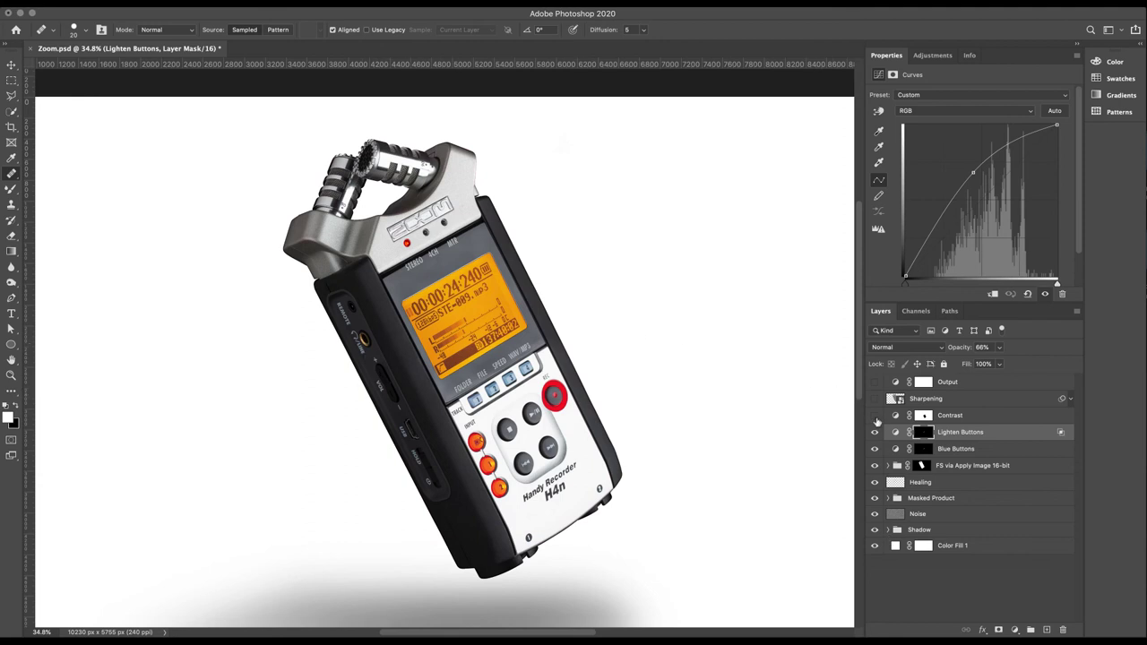
pyautogui.click(874, 417)
pyautogui.click(900, 417)
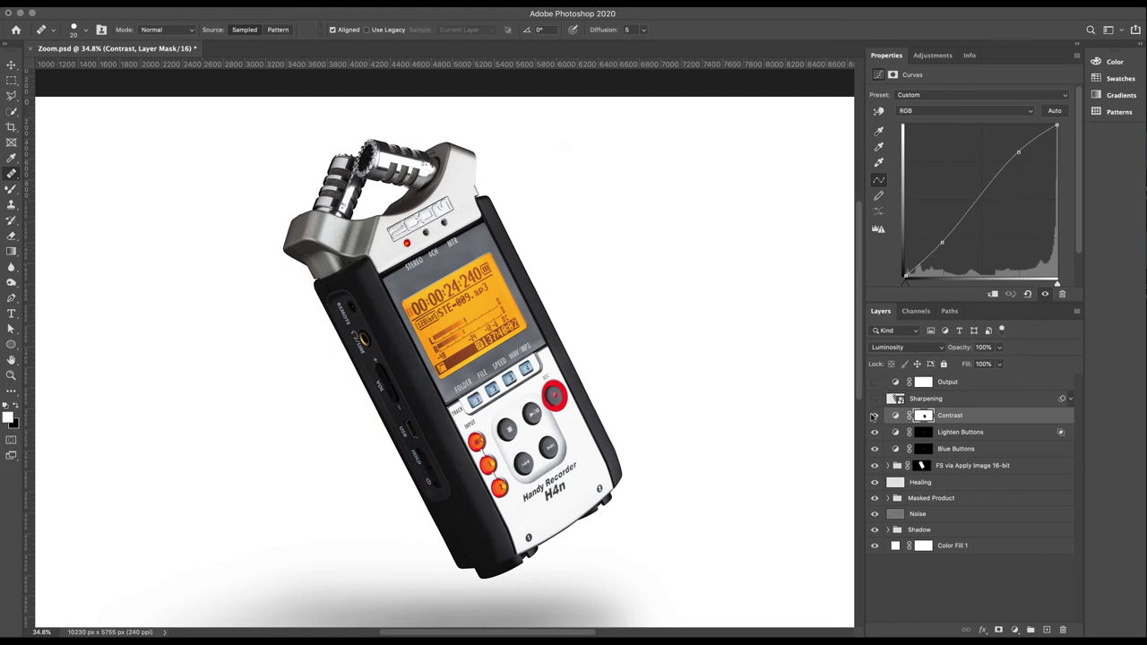
# Toggle the Contrast curve off and on twice to compare the image.
pyautogui.click(875, 416)
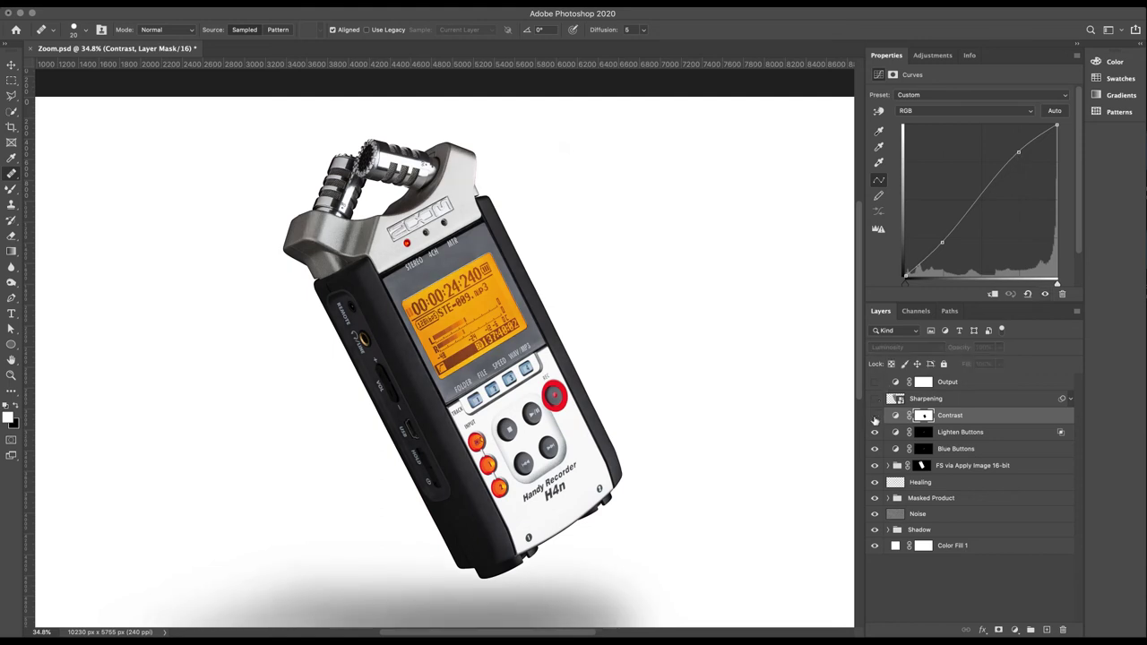
pyautogui.click(874, 416)
pyautogui.click(875, 416)
pyautogui.click(874, 416)
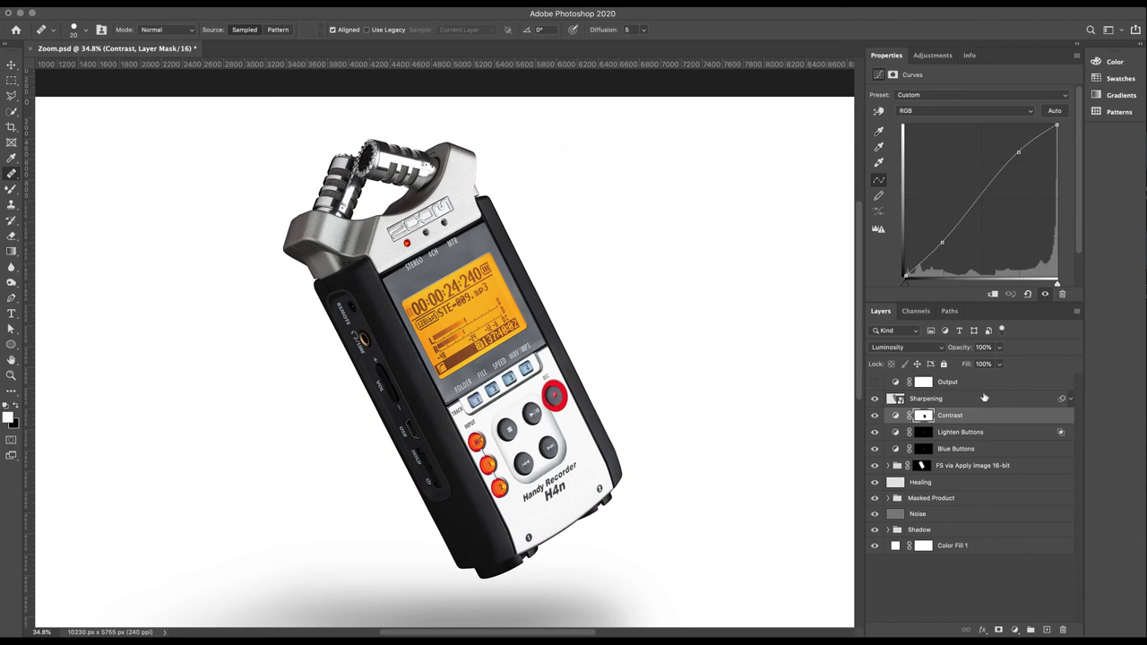
# Reveal the High Pass filter under Sharpening and show the Output Levels settings, black input 2.
pyautogui.click(1068, 399)
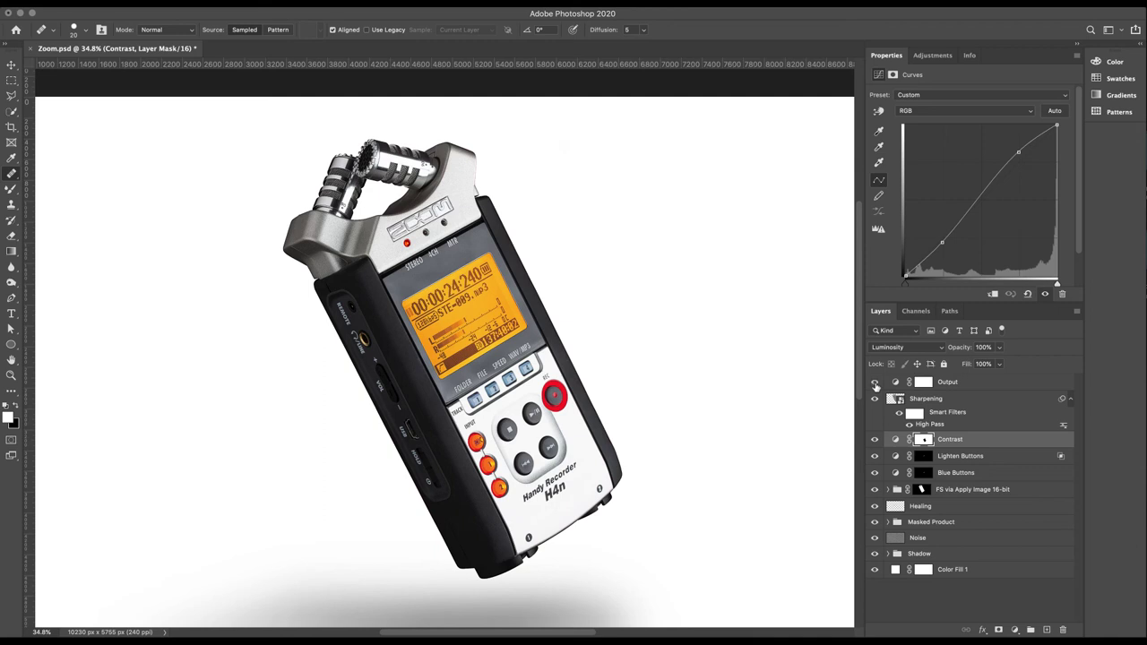
pyautogui.click(922, 382)
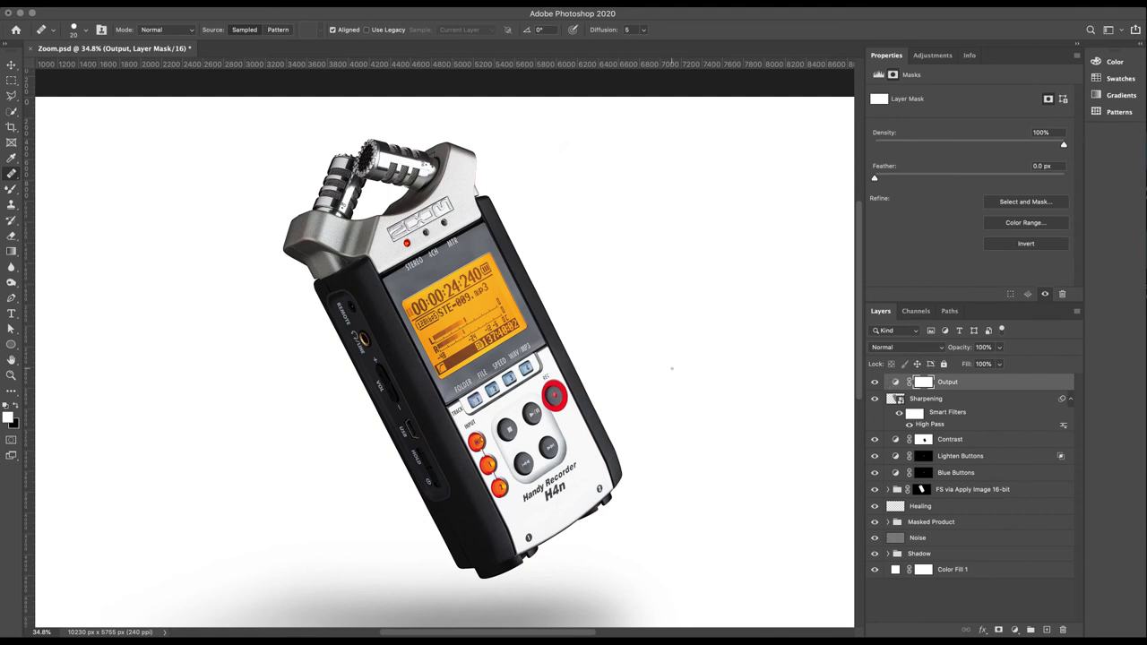
pyautogui.scroll(-2, 481, 439)
pyautogui.scroll(6, 482, 438)
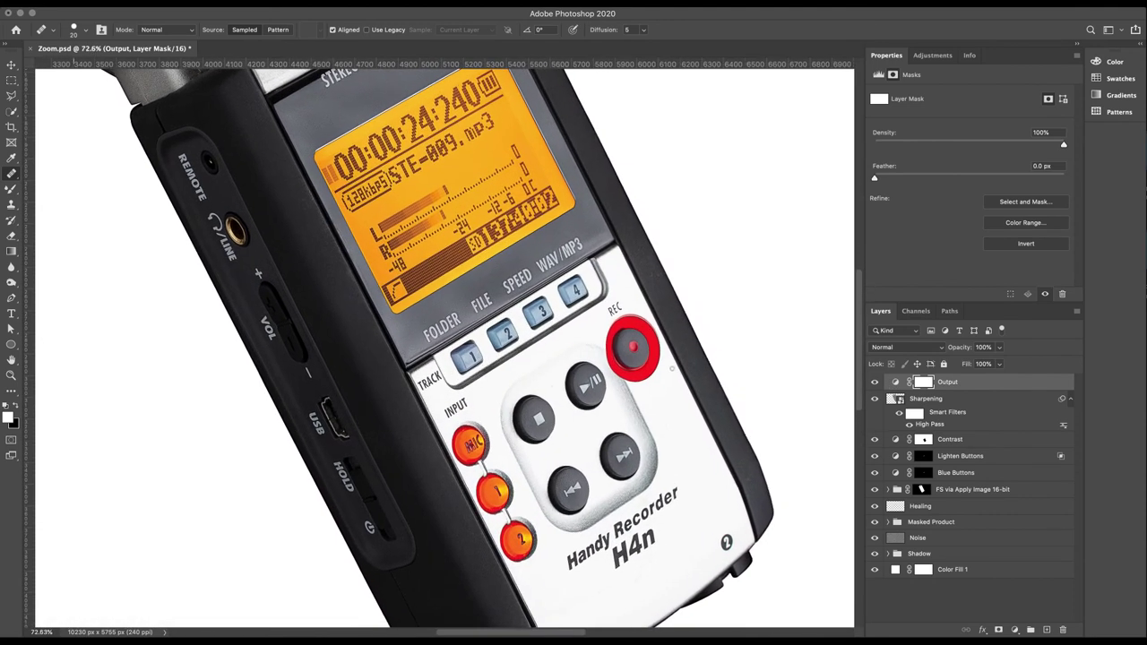
pyautogui.click(897, 382)
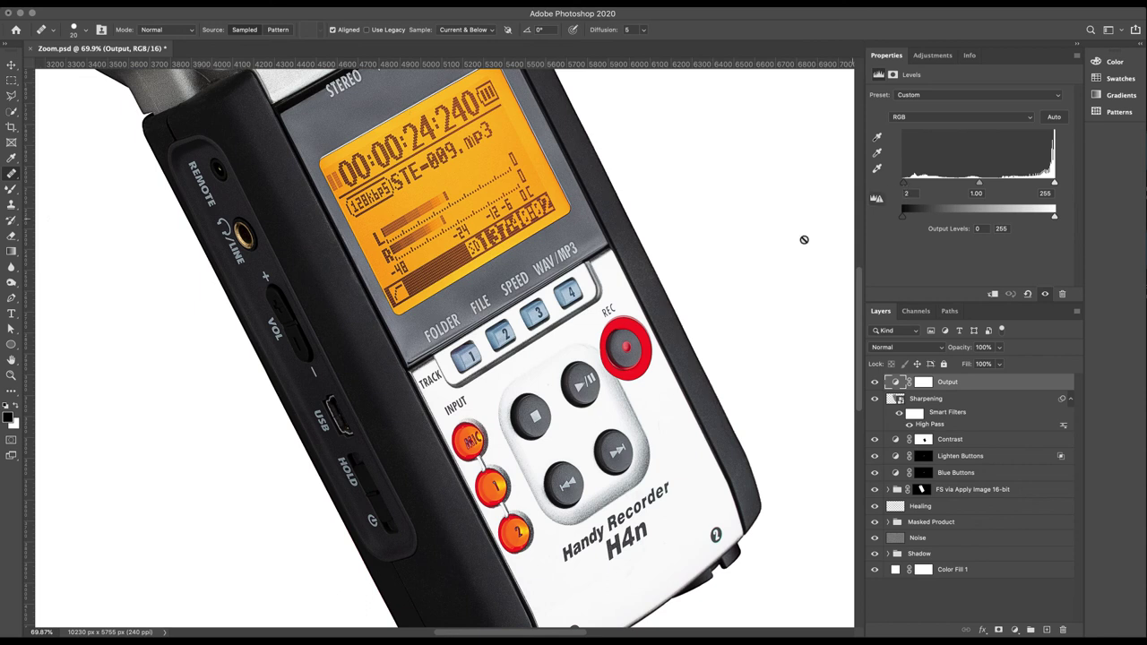
# Preview shadow clipping and settle the Levels black input at 6, keeping white at 255.
pyautogui.scroll(-3, 722, 271)
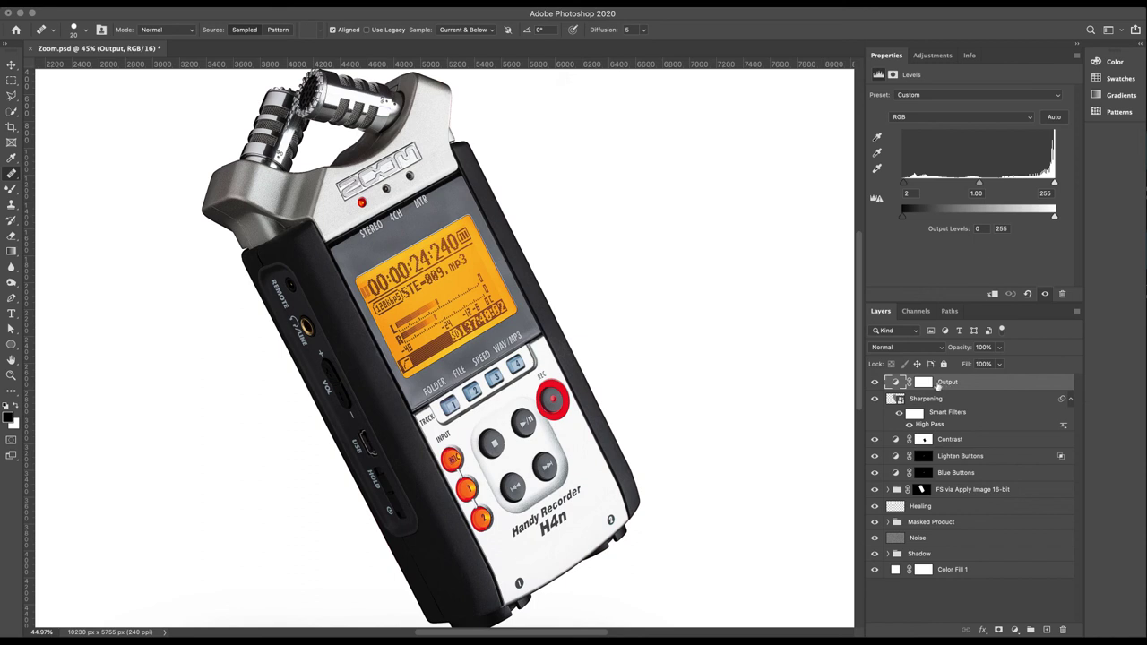
pyautogui.keyDown('alt'); pyautogui.click(902, 182); pyautogui.keyUp('alt')
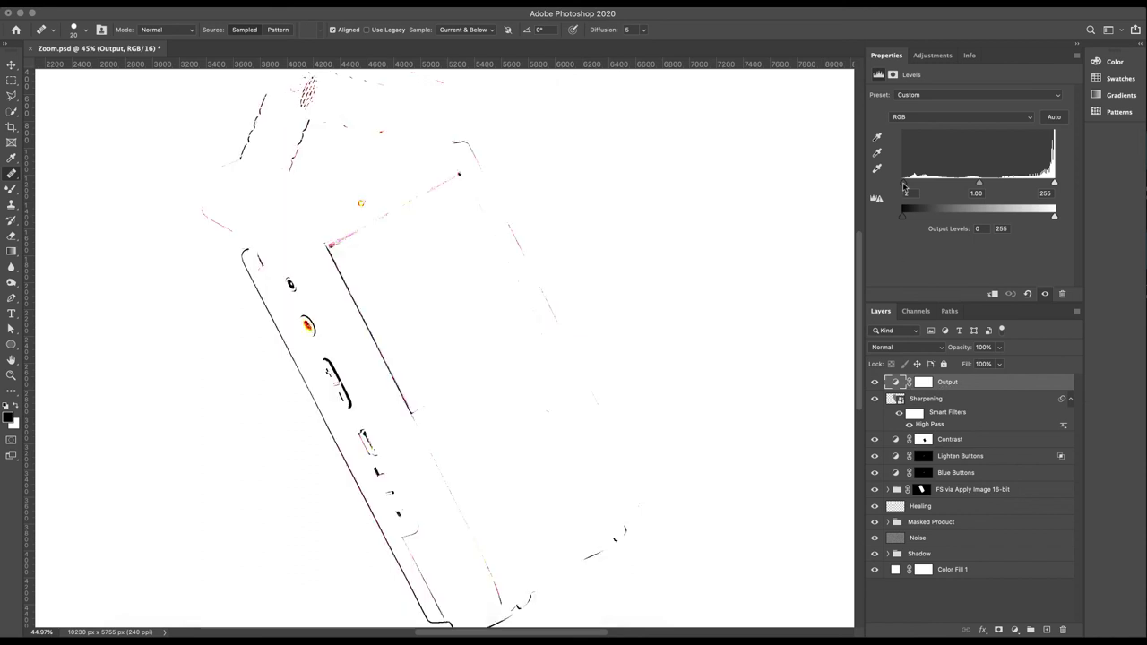
pyautogui.moveTo(903, 182); pyautogui.dragTo(898, 187)
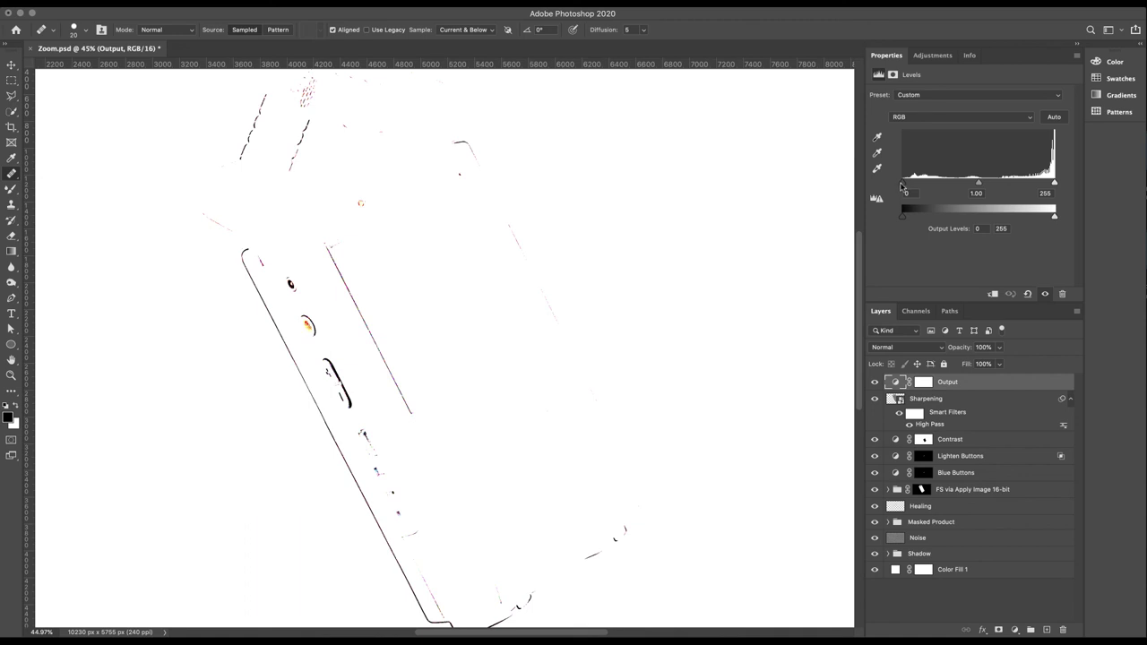
pyautogui.moveTo(901, 185)
pyautogui.mouseDown()
pyautogui.moveTo(924, 191)
pyautogui.moveTo(892, 187)
pyautogui.moveTo(962, 196)
pyautogui.moveTo(892, 184)
pyautogui.moveTo(906, 186)
pyautogui.mouseUp()
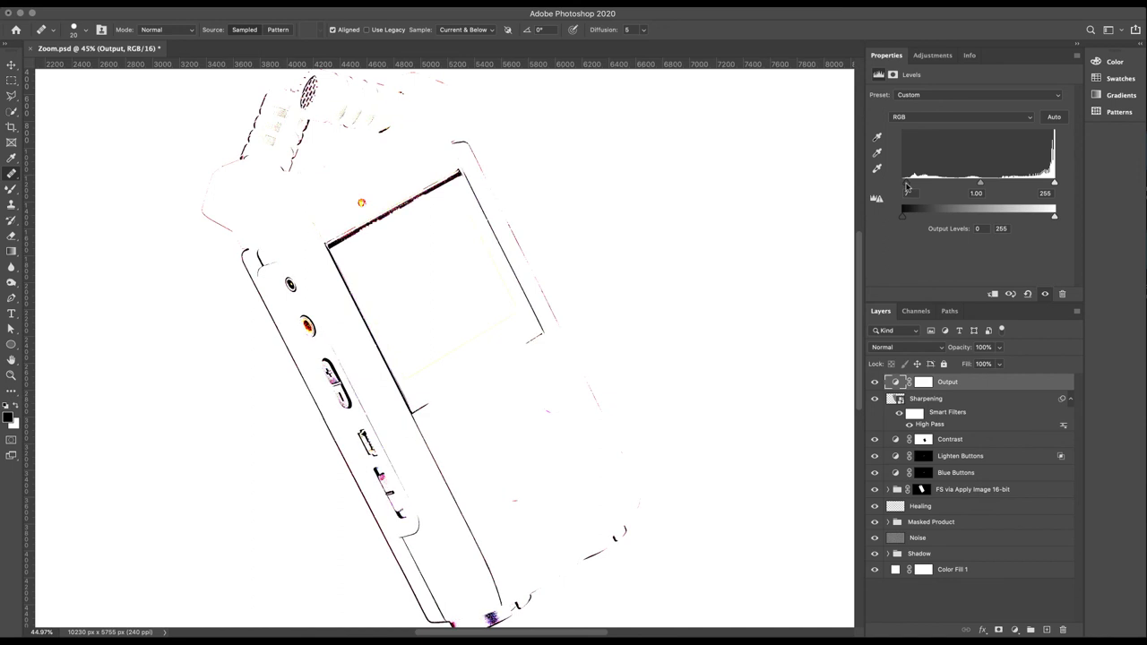
pyautogui.moveTo(906, 186); pyautogui.dragTo(906, 187)
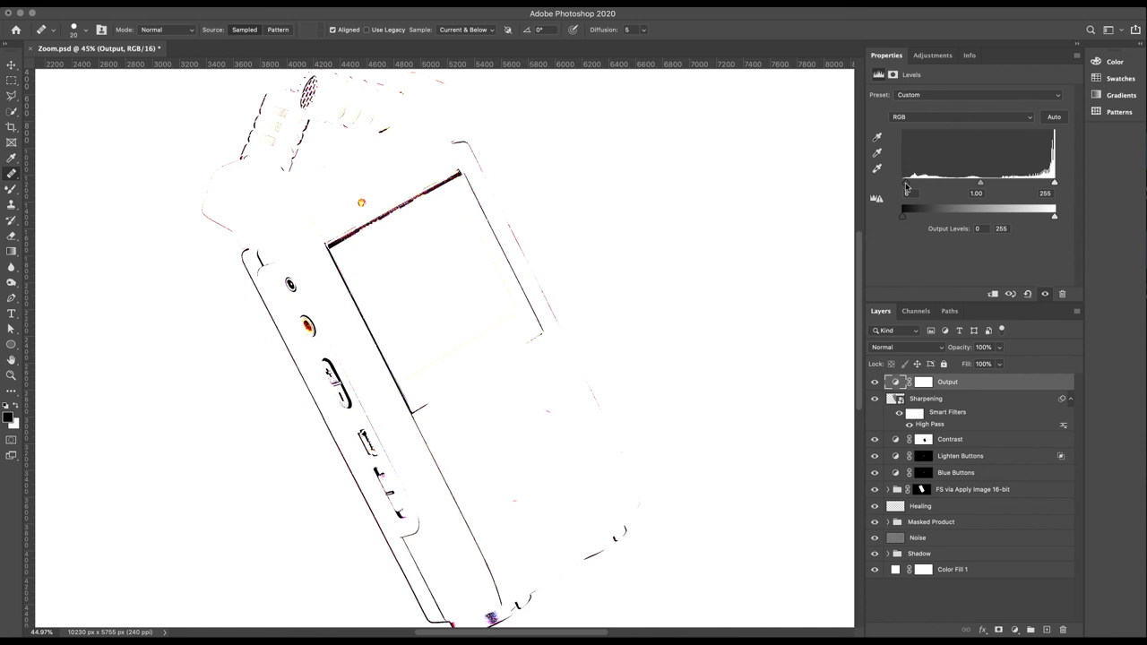
pyautogui.moveTo(907, 186); pyautogui.dragTo(906, 186)
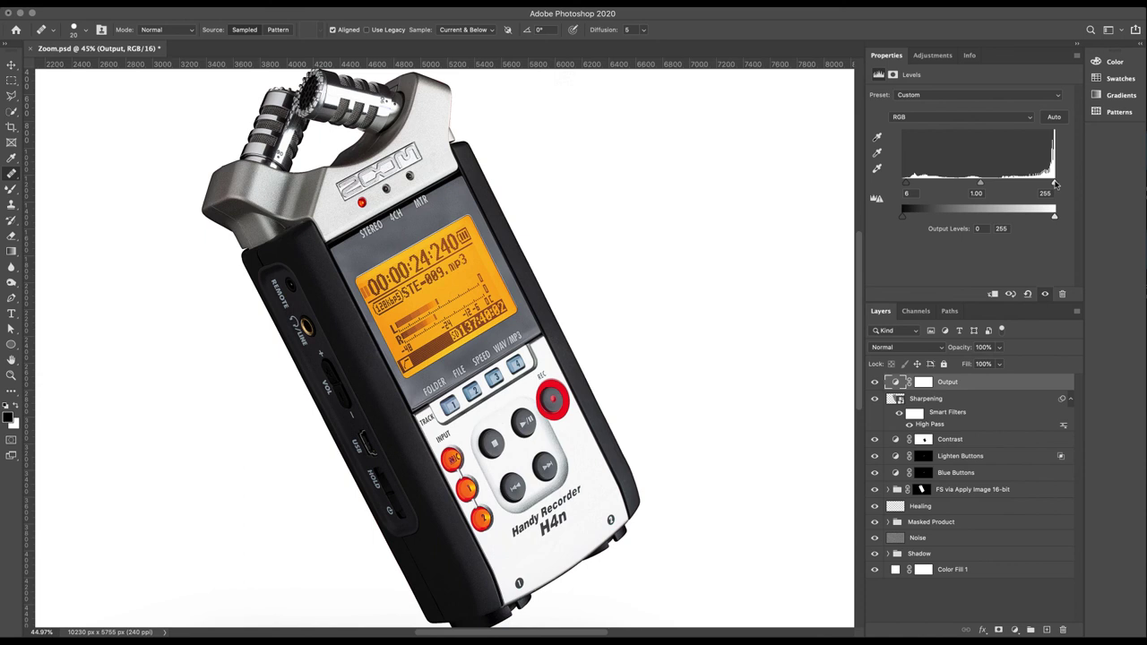
pyautogui.moveTo(1055, 183)
pyautogui.mouseDown()
pyautogui.moveTo(898, 185)
pyautogui.moveTo(1074, 189)
pyautogui.mouseUp()
pyautogui.scroll(-3, 501, 280)
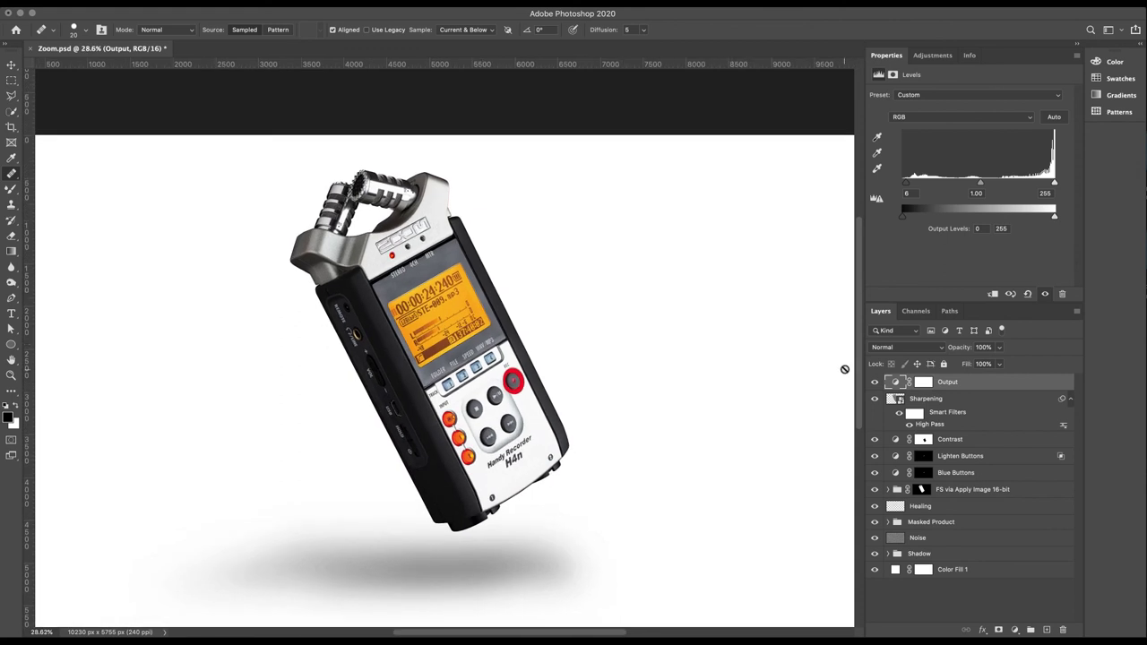
# Toggle the Output adjustment off and on to compare, then fit the image on screen.
pyautogui.click(875, 382)
pyautogui.click(876, 384)
pyautogui.click(875, 383)
pyautogui.click(876, 383)
pyautogui.hotkey('ctrl', '0')
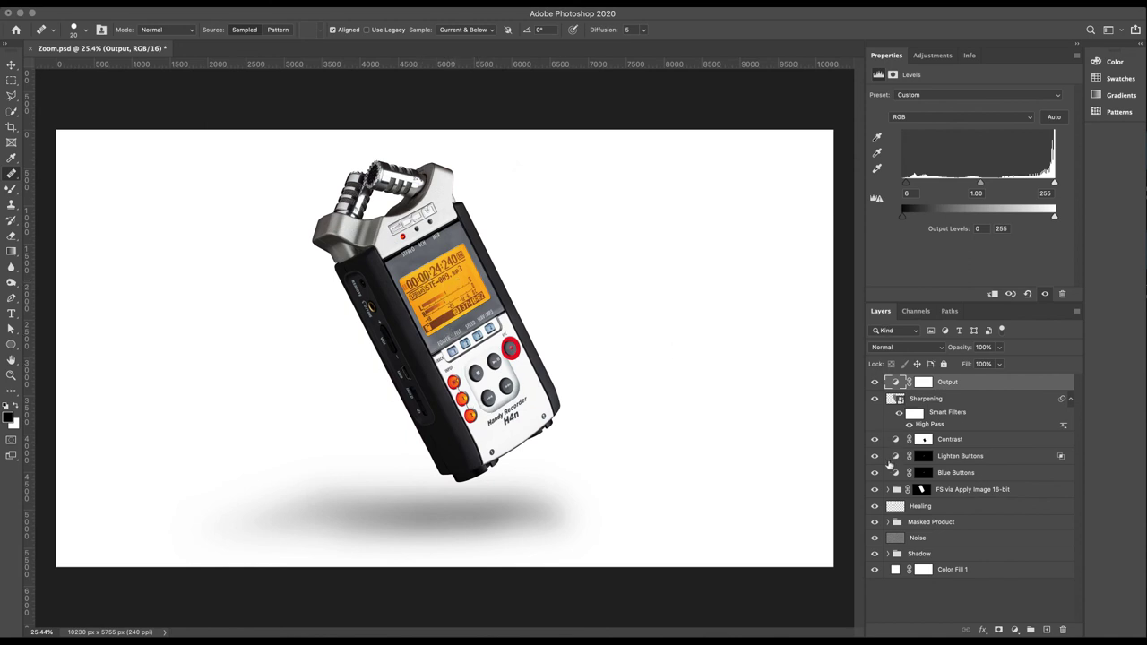
# Select the FS via Apply Image 16-bit group's layer mask to view its settings.
pyautogui.click(954, 493)
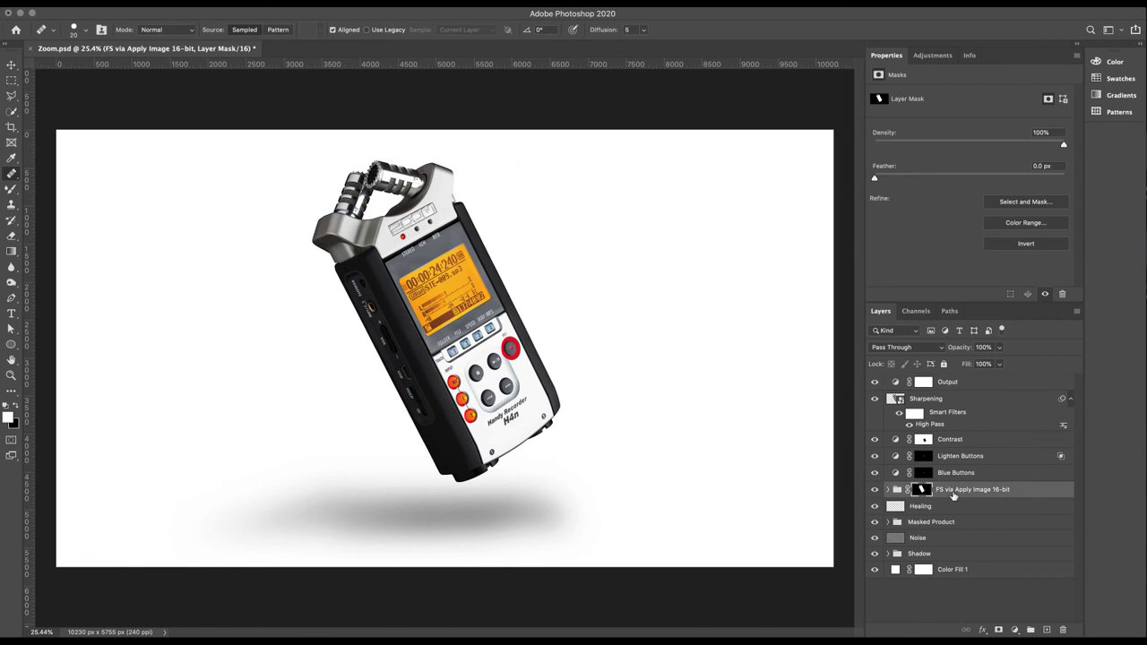
pyautogui.click(937, 527)
pyautogui.click(959, 491)
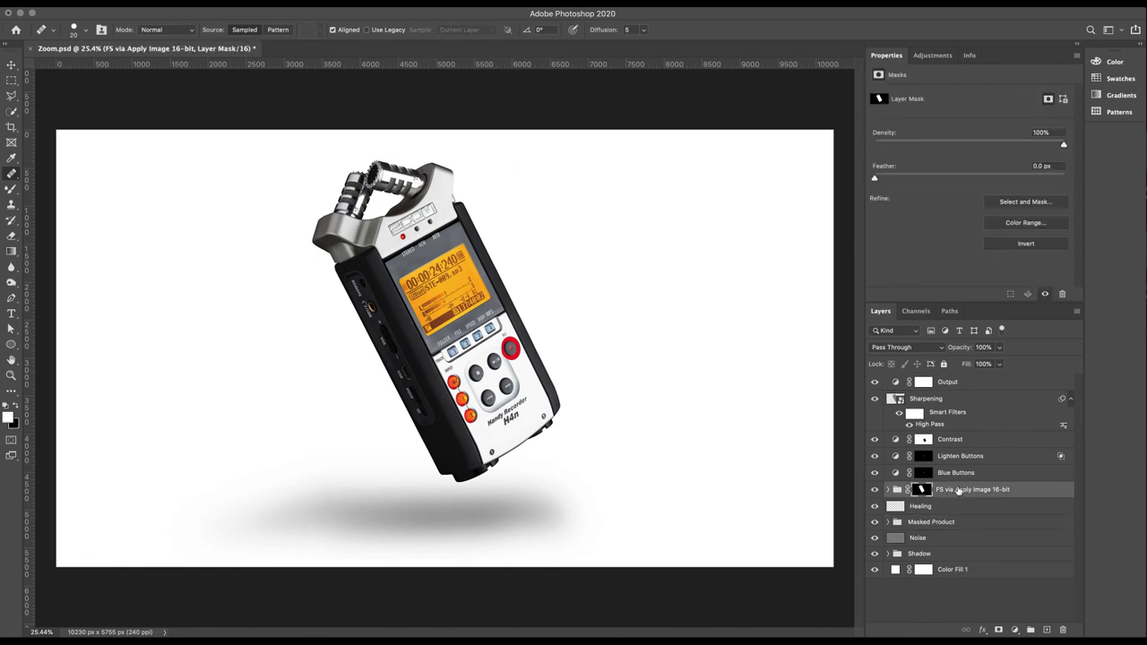